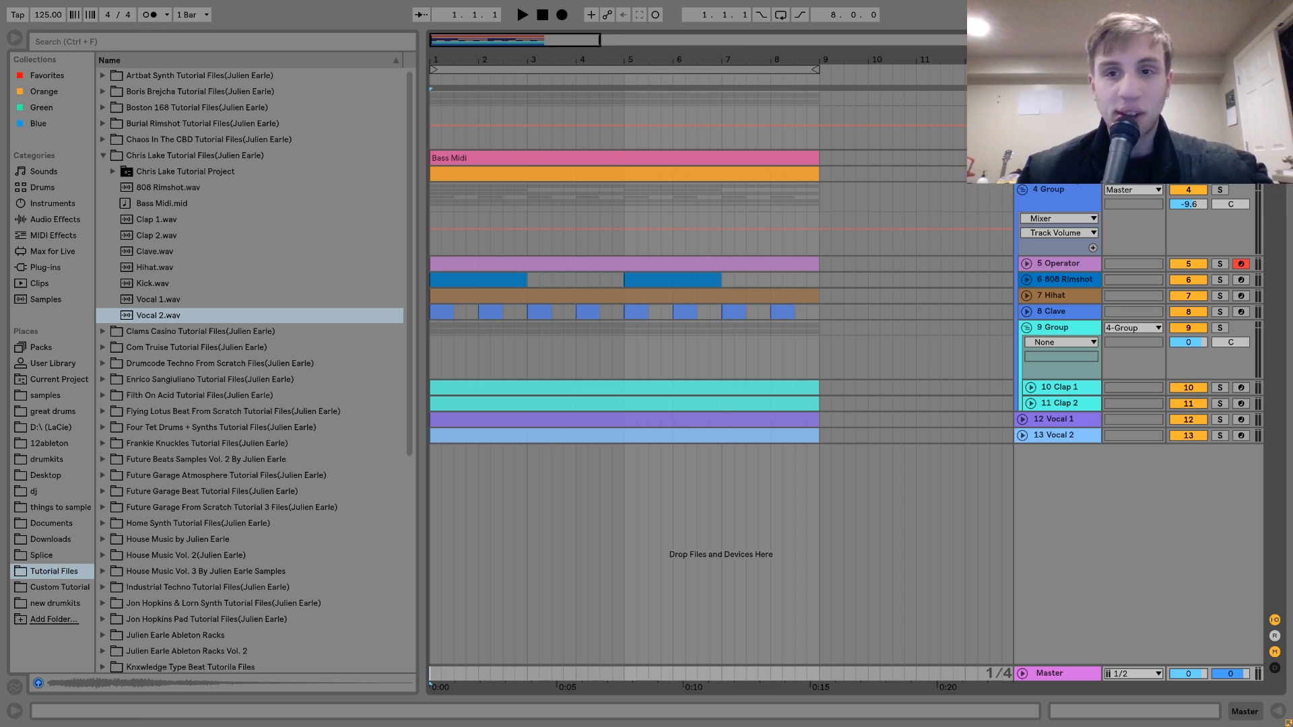
Solo the 2-Operator bass track, play it back from the start, and unfold the track to show its devices.
click(1059, 158)
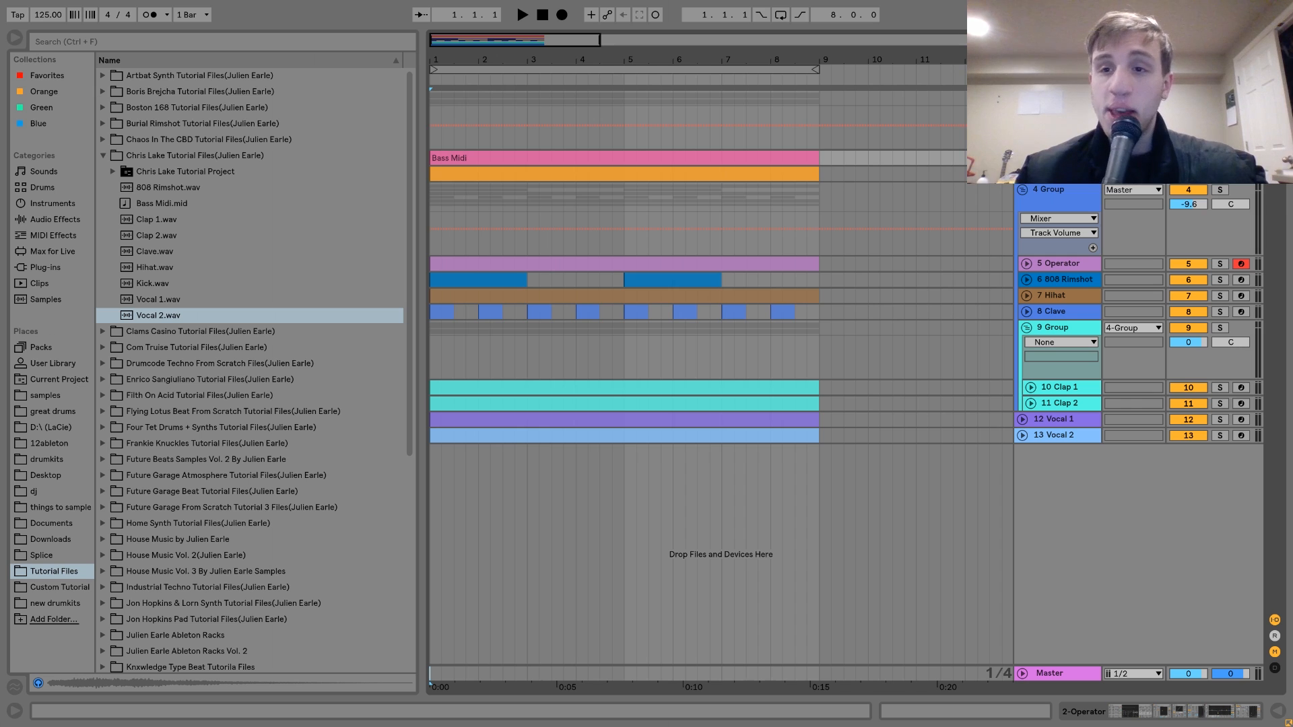
key(s)
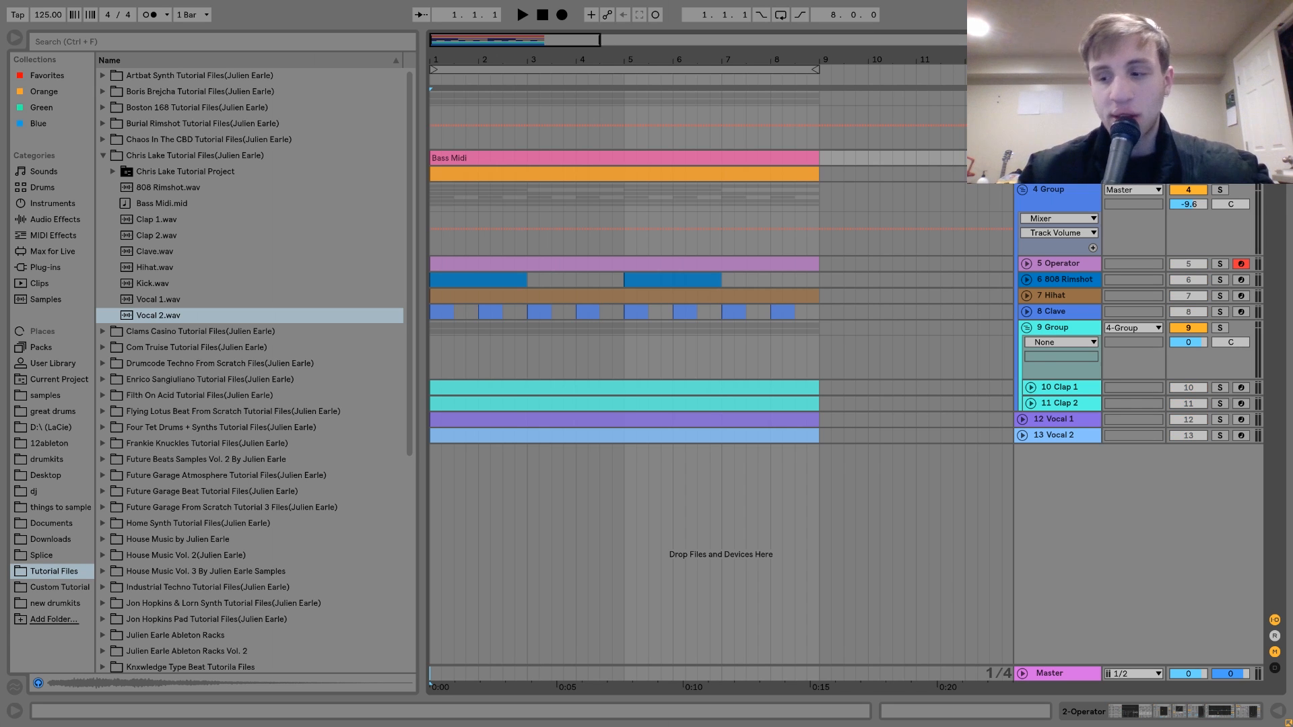
key(space)
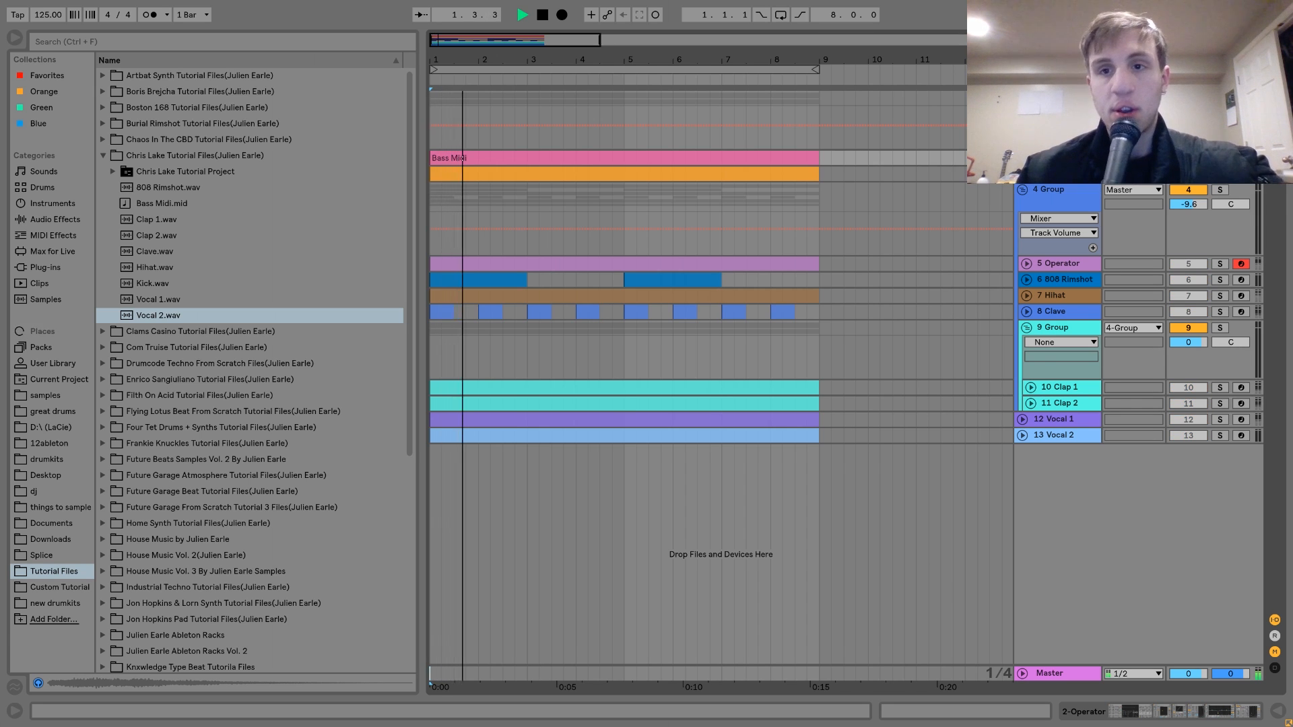
key(Right)
double_click(1059, 158)
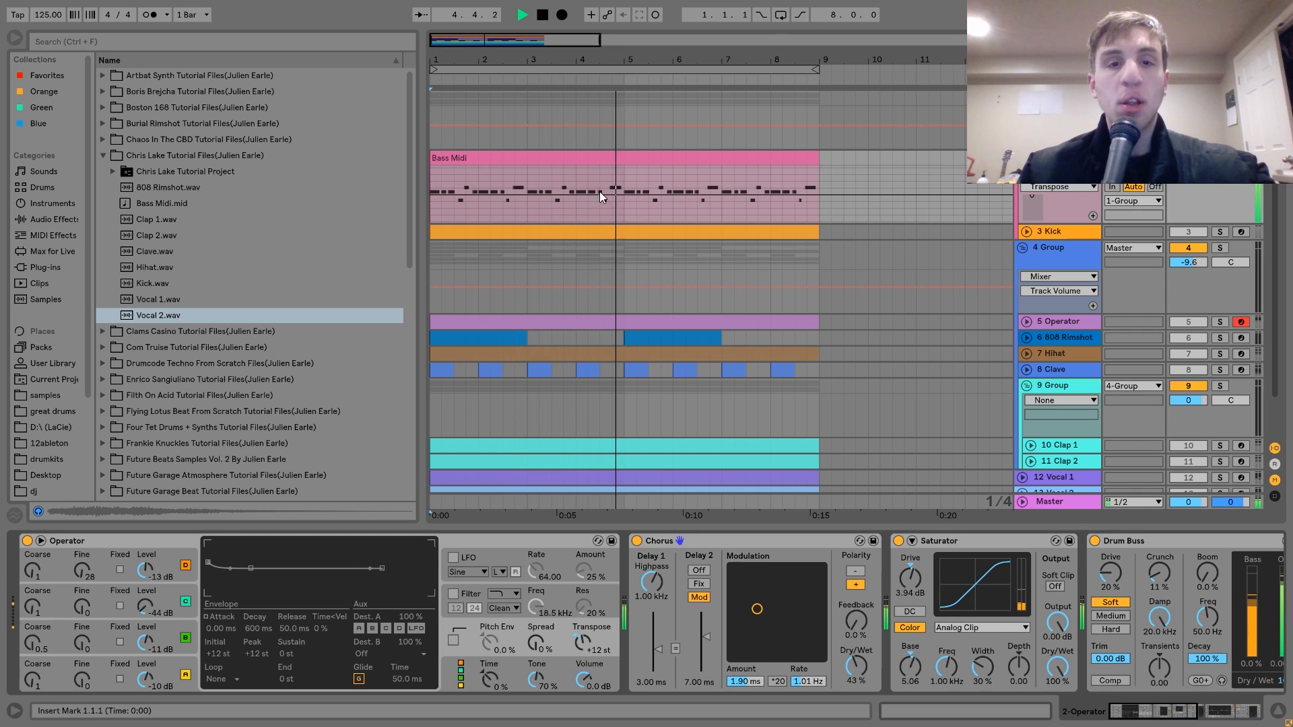
key(space)
Open the Bass Midi clip's notes, examine its first bars up close, and select the first F#0 note.
double_click(607, 160)
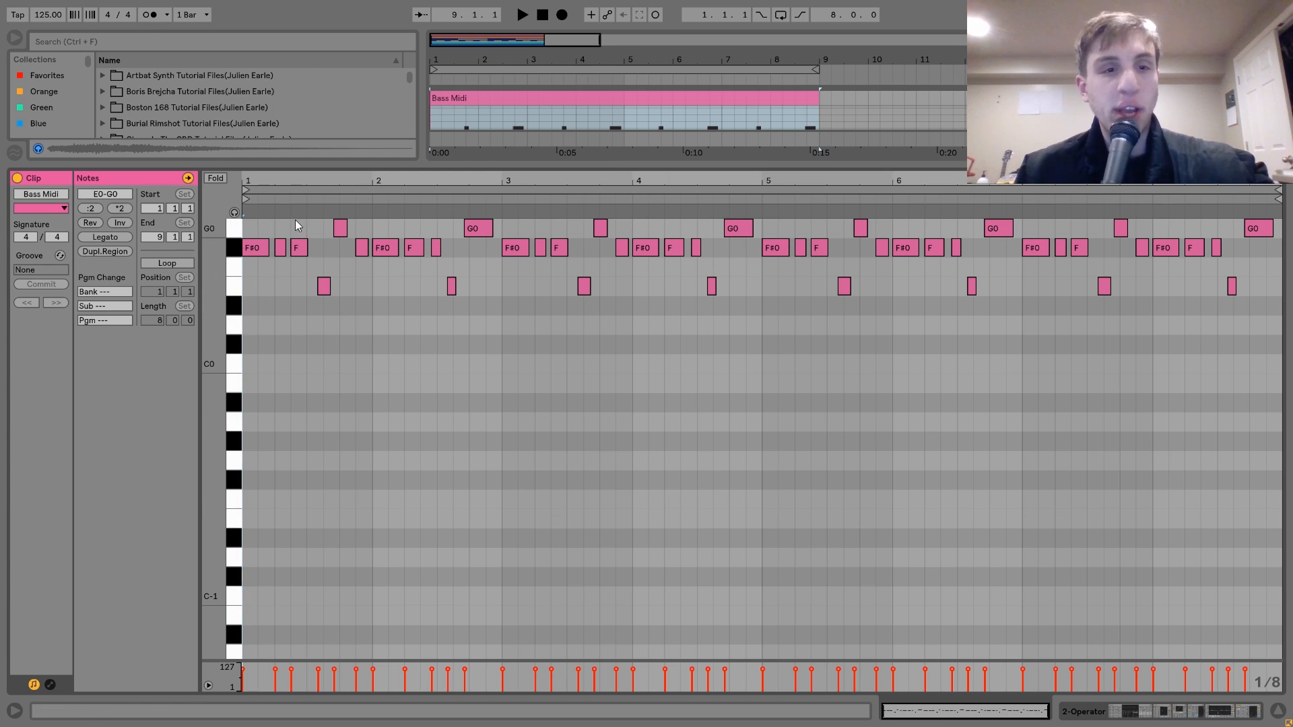
scroll(219, 281, up, 2)
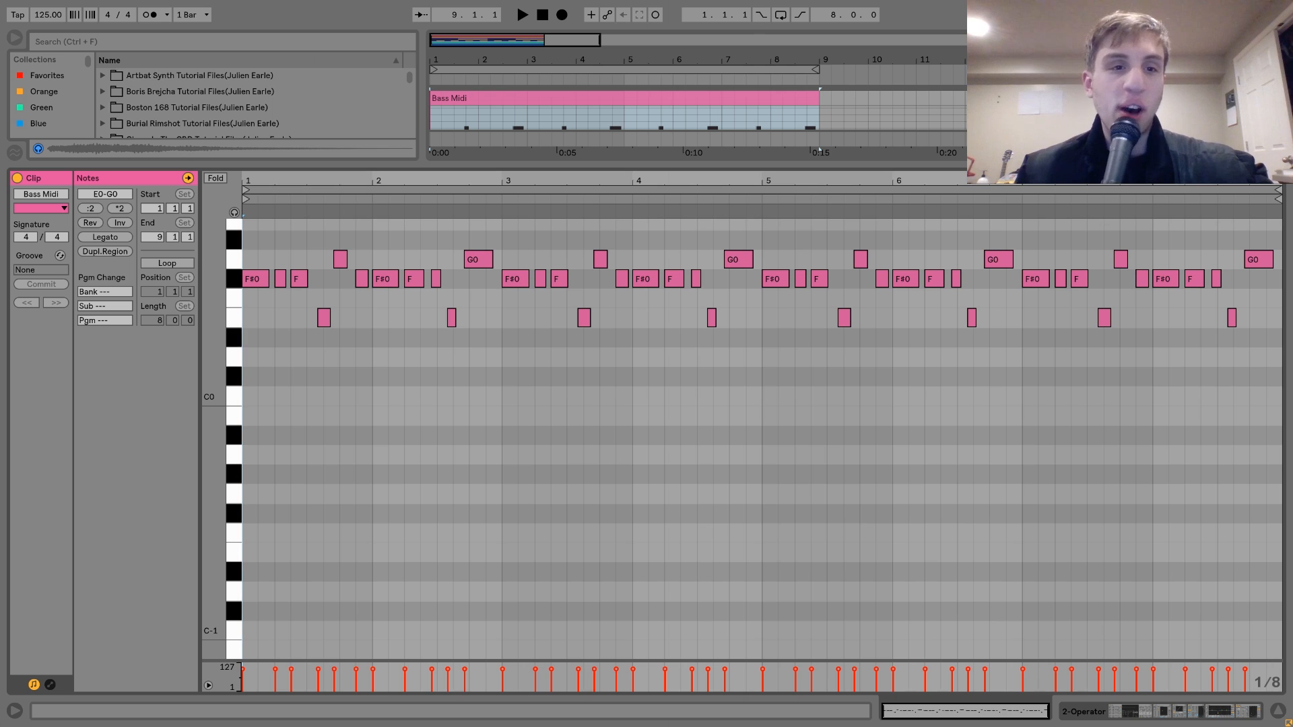
drag(325, 181, 448, 178)
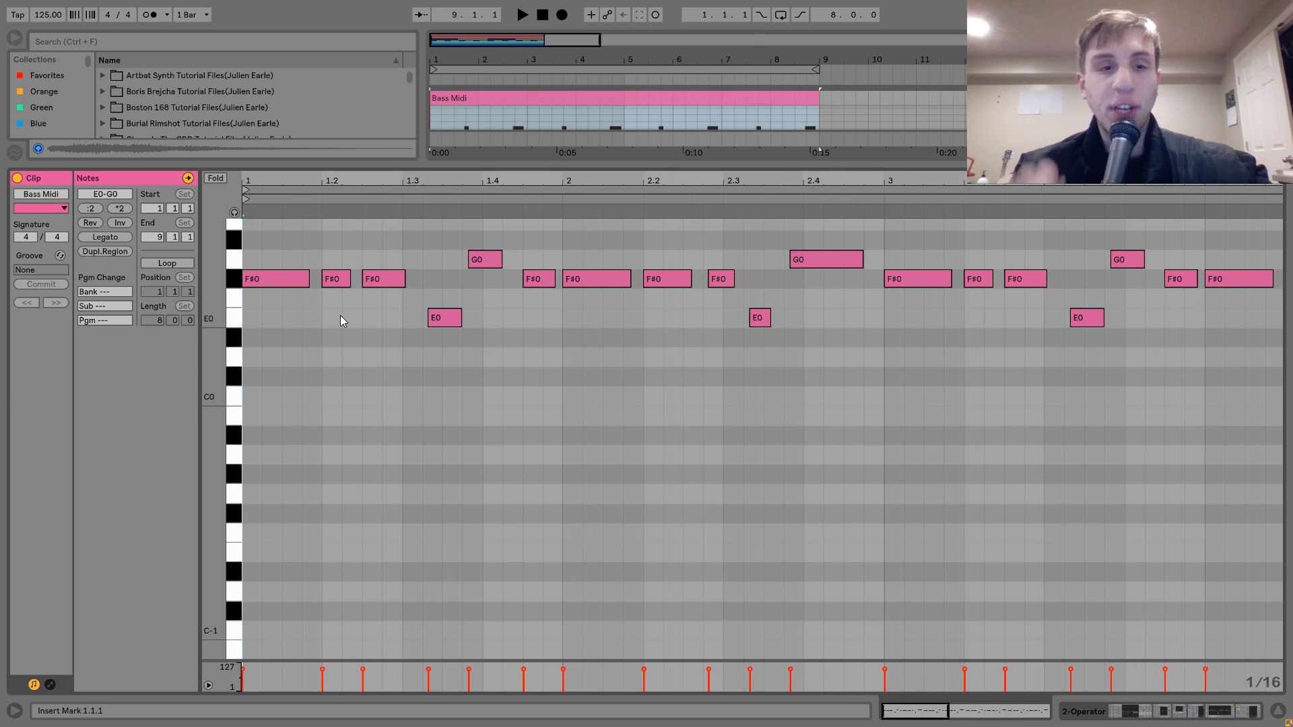
click(272, 252)
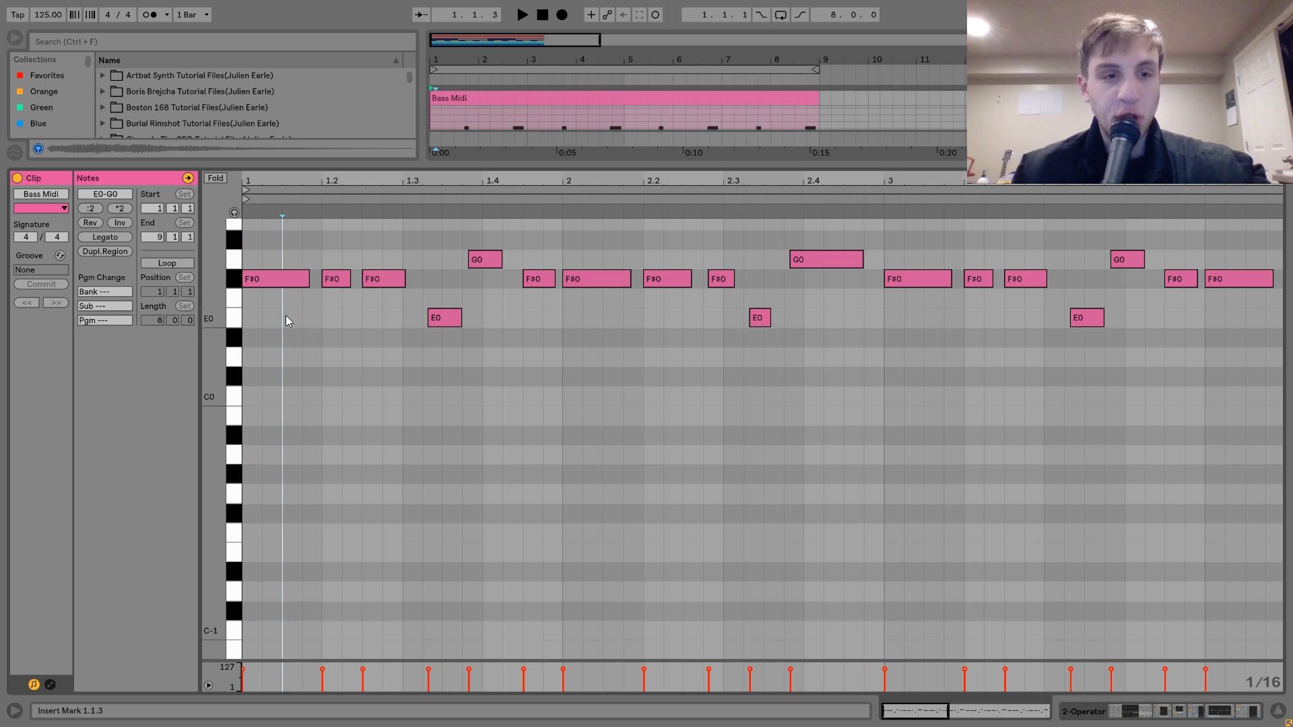
click(275, 282)
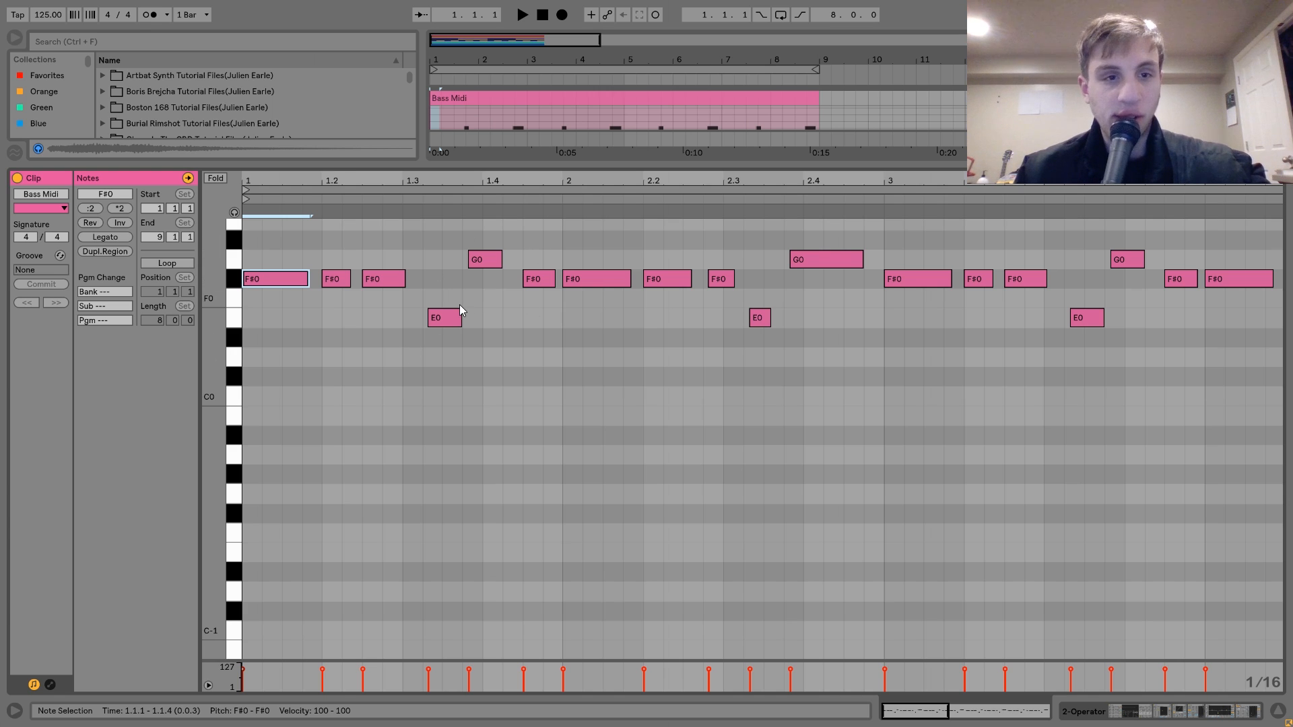
Play the soloed bass pattern twice from the first note and stop it in bar 2.
key(space)
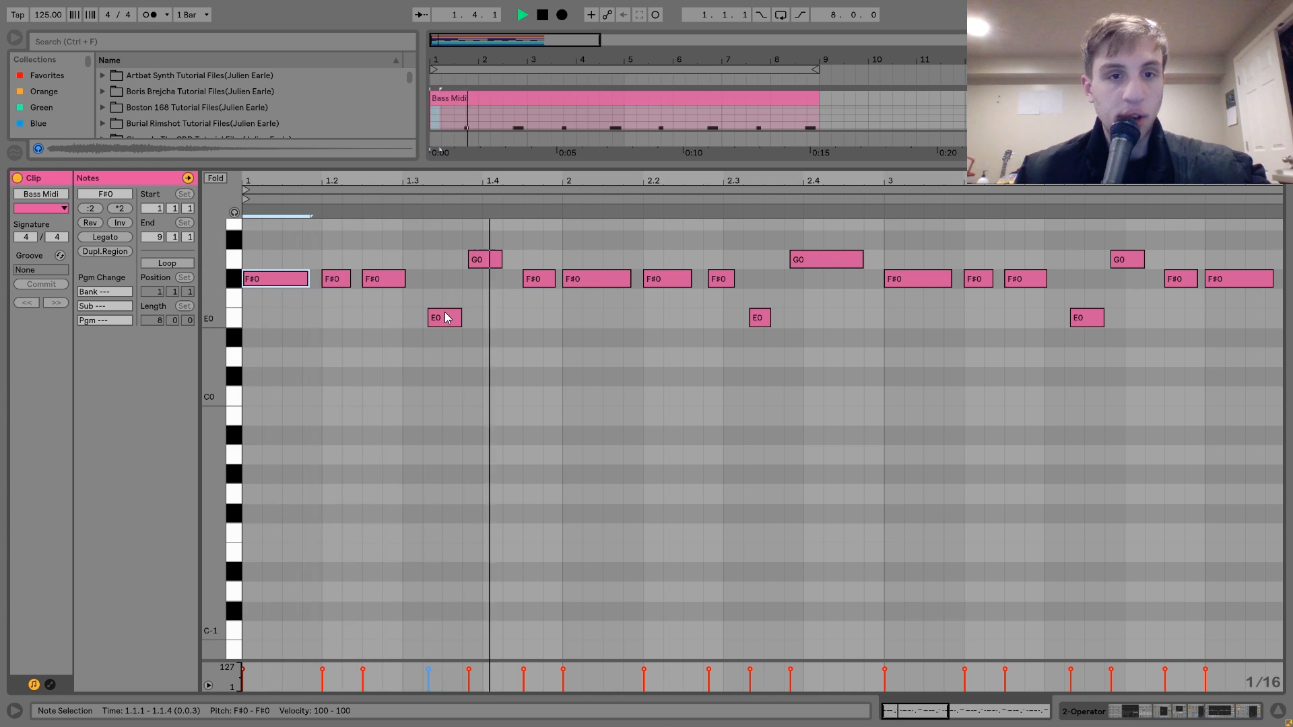
key(space)
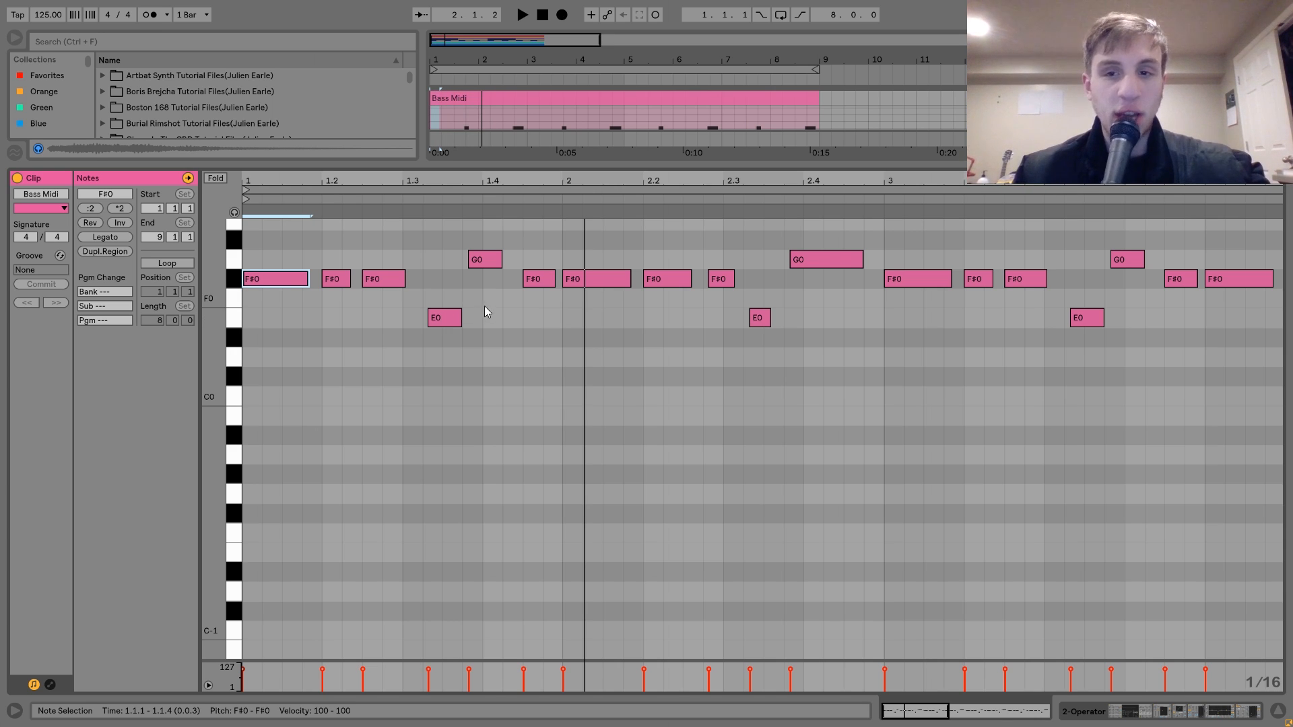
key(space)
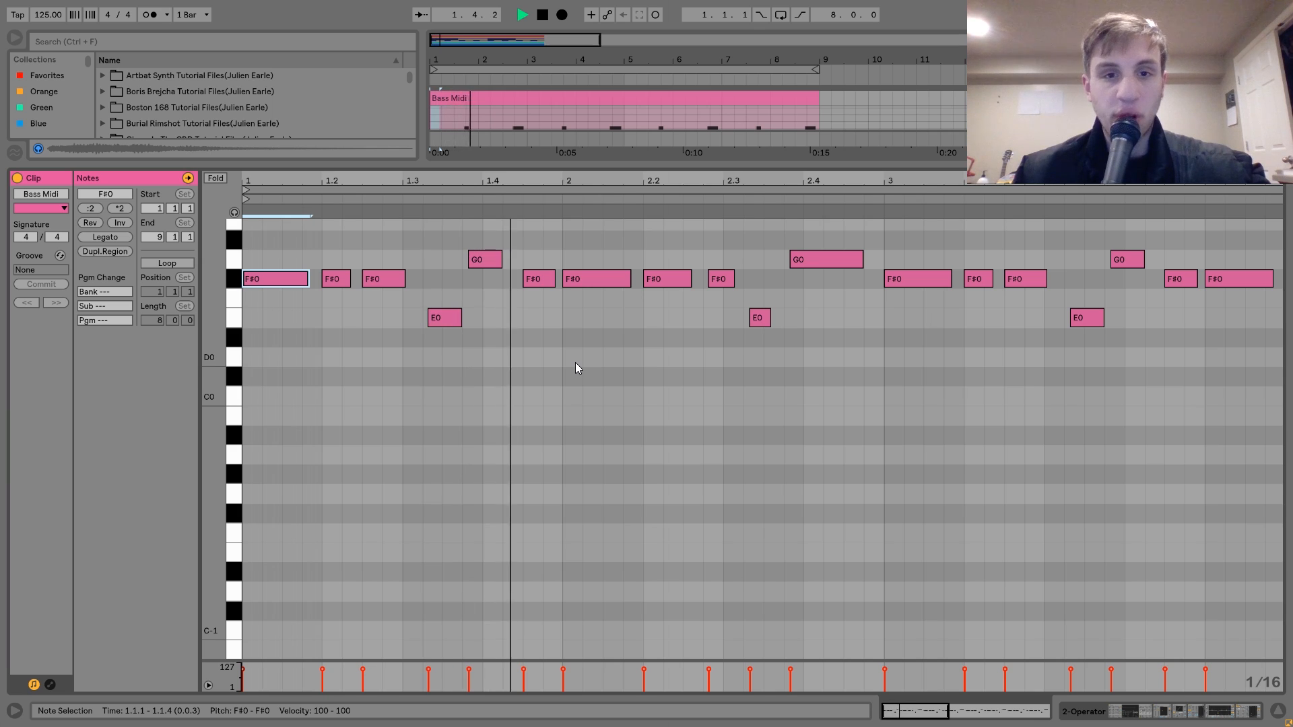
key(space)
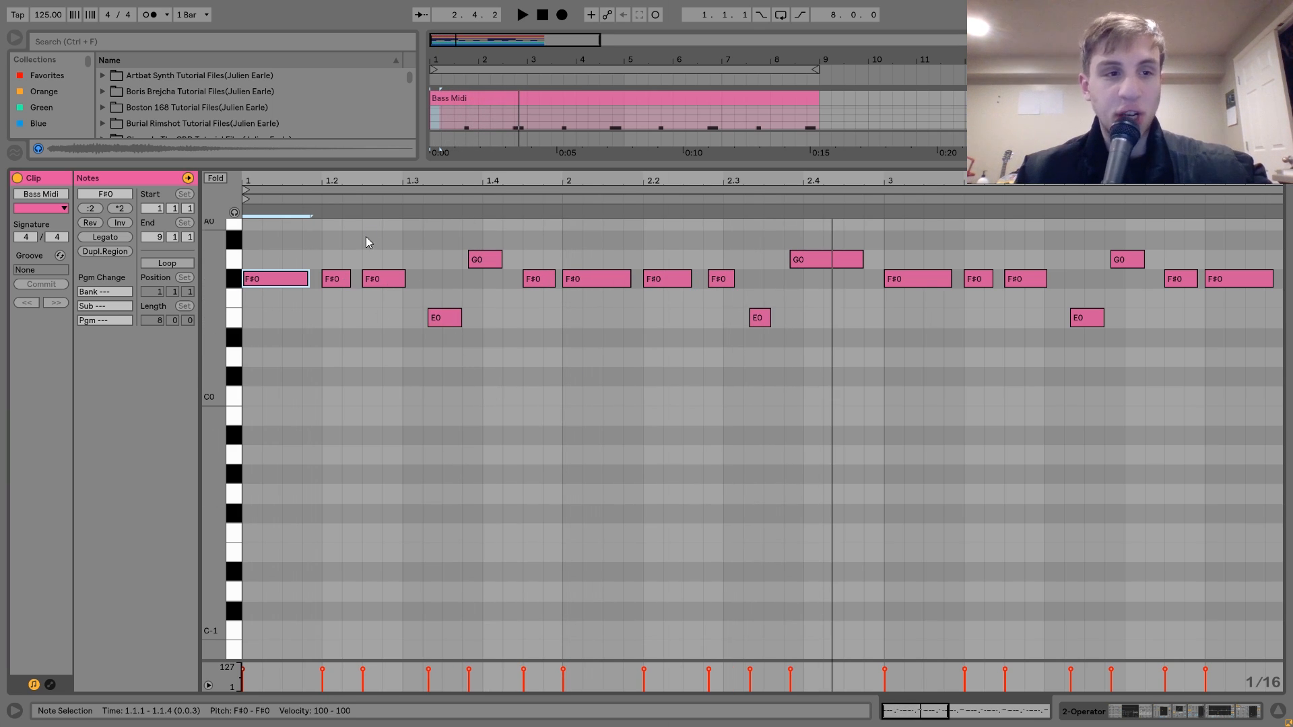
Try Legato on all notes of the Bass Midi clip, listen to the result, and undo it.
key(ctrl+a)
click(120, 235)
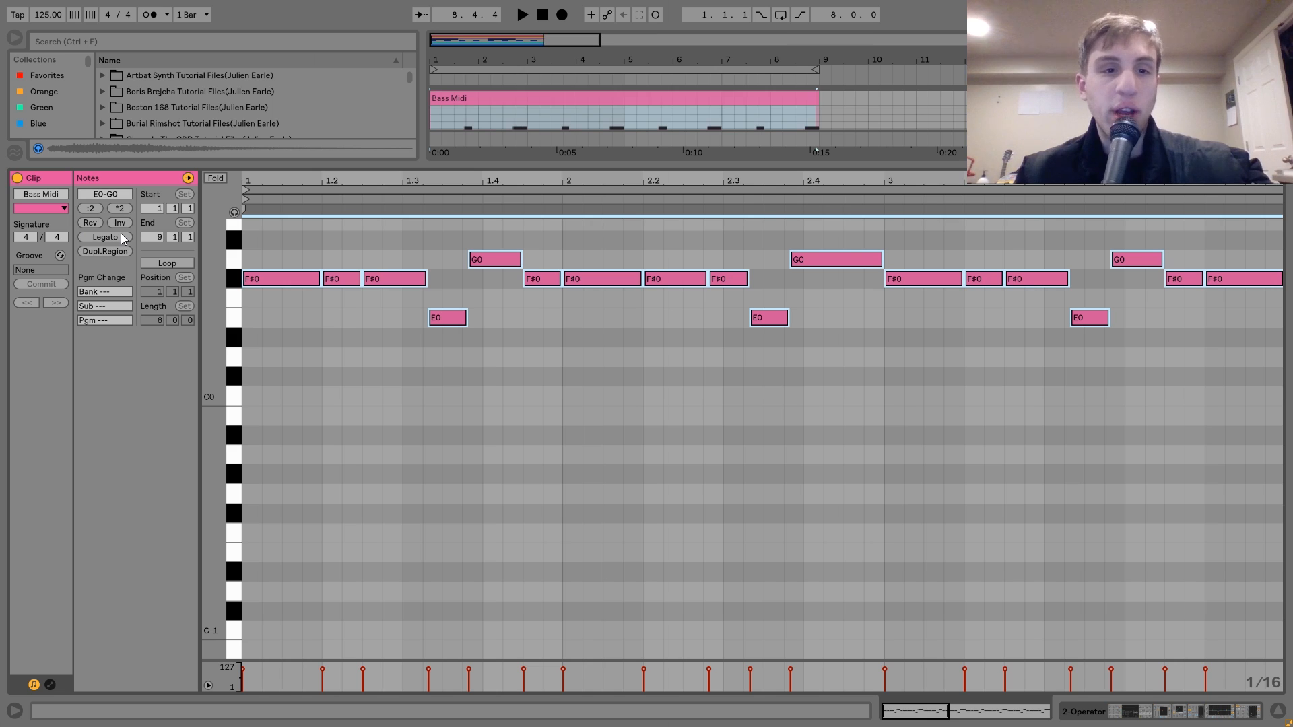
key(space)
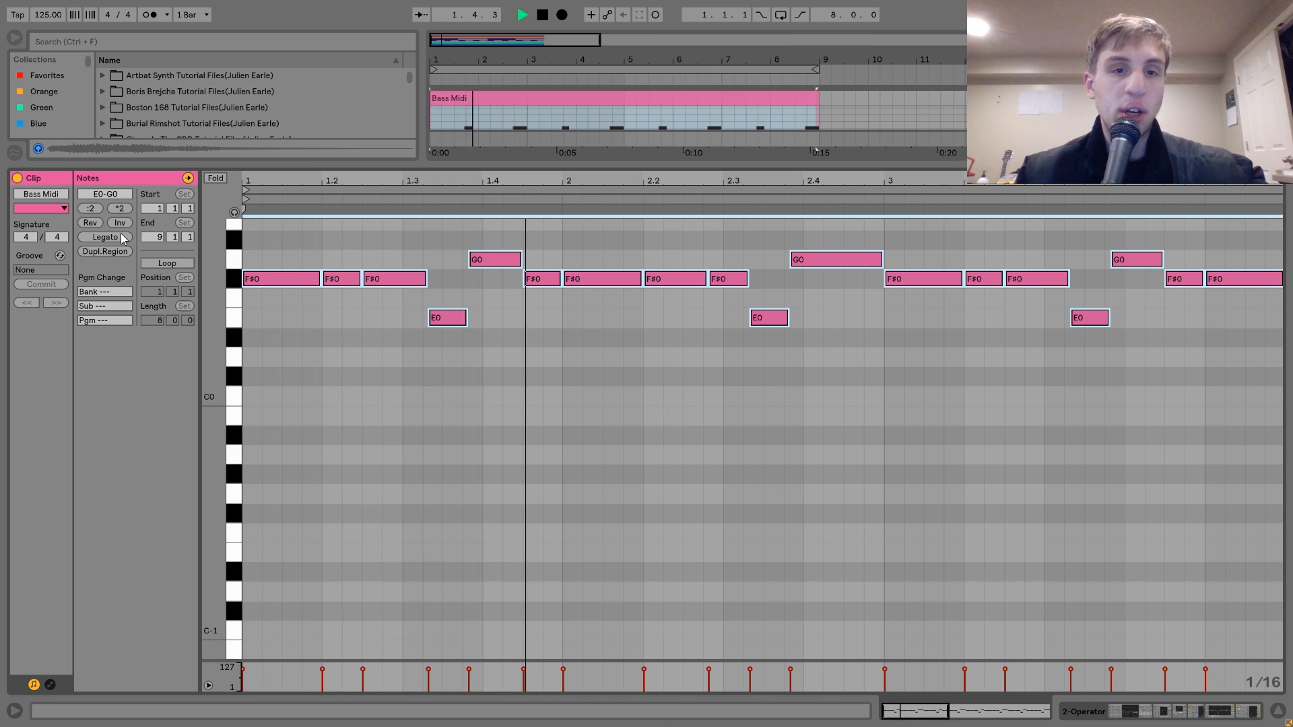
key(space)
key(ctrl+z)
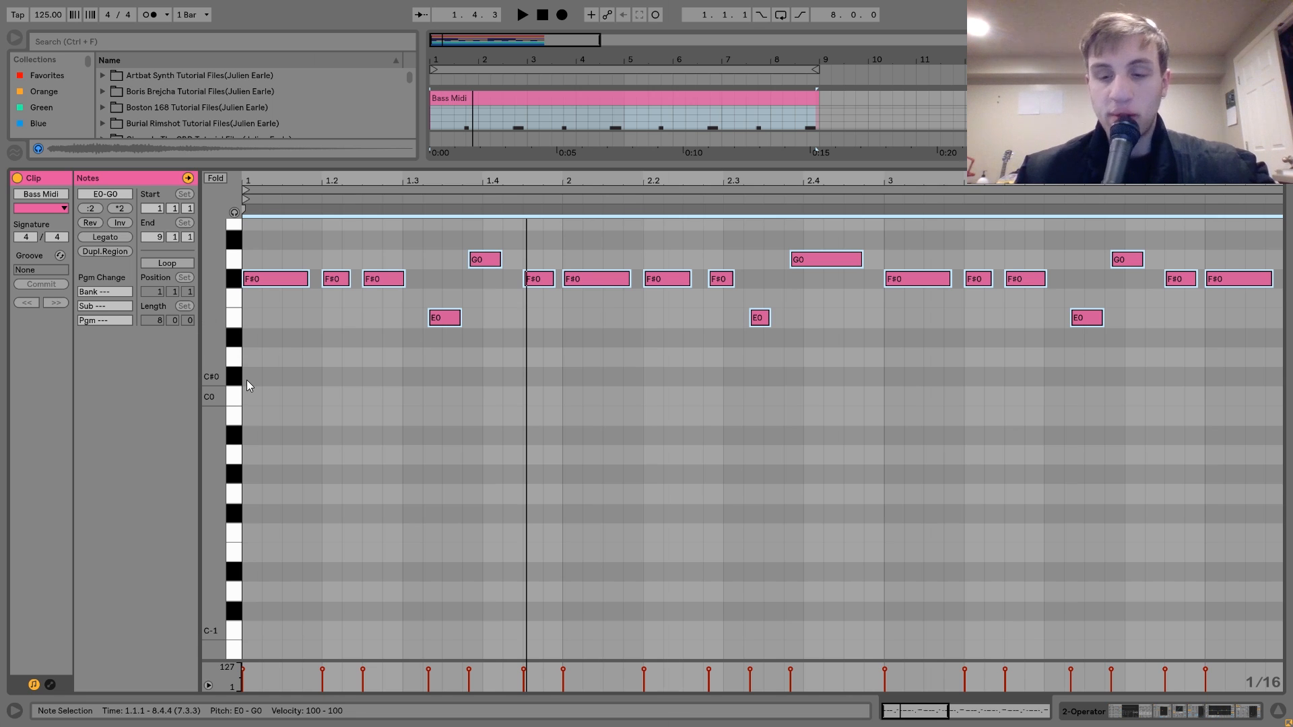
Show the bass track's devices and examine the settings of Operator's oscillators A, B, C and D.
click(1077, 714)
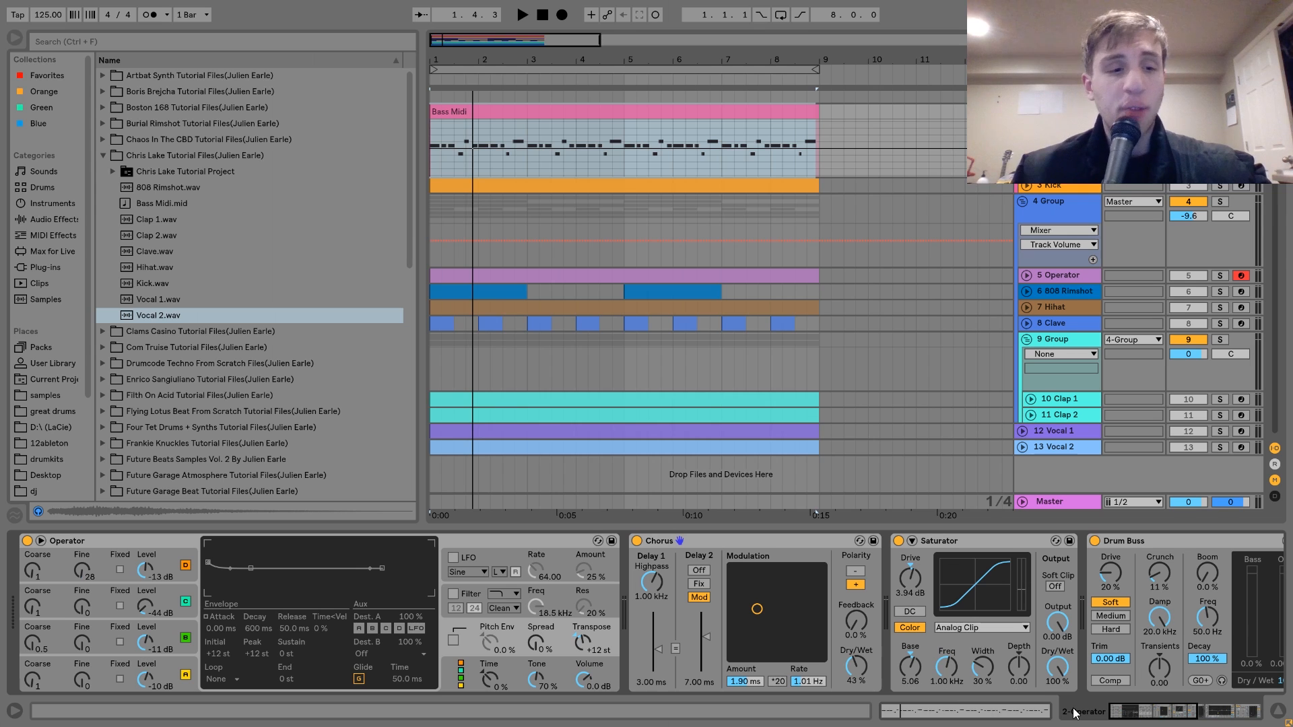
click(183, 666)
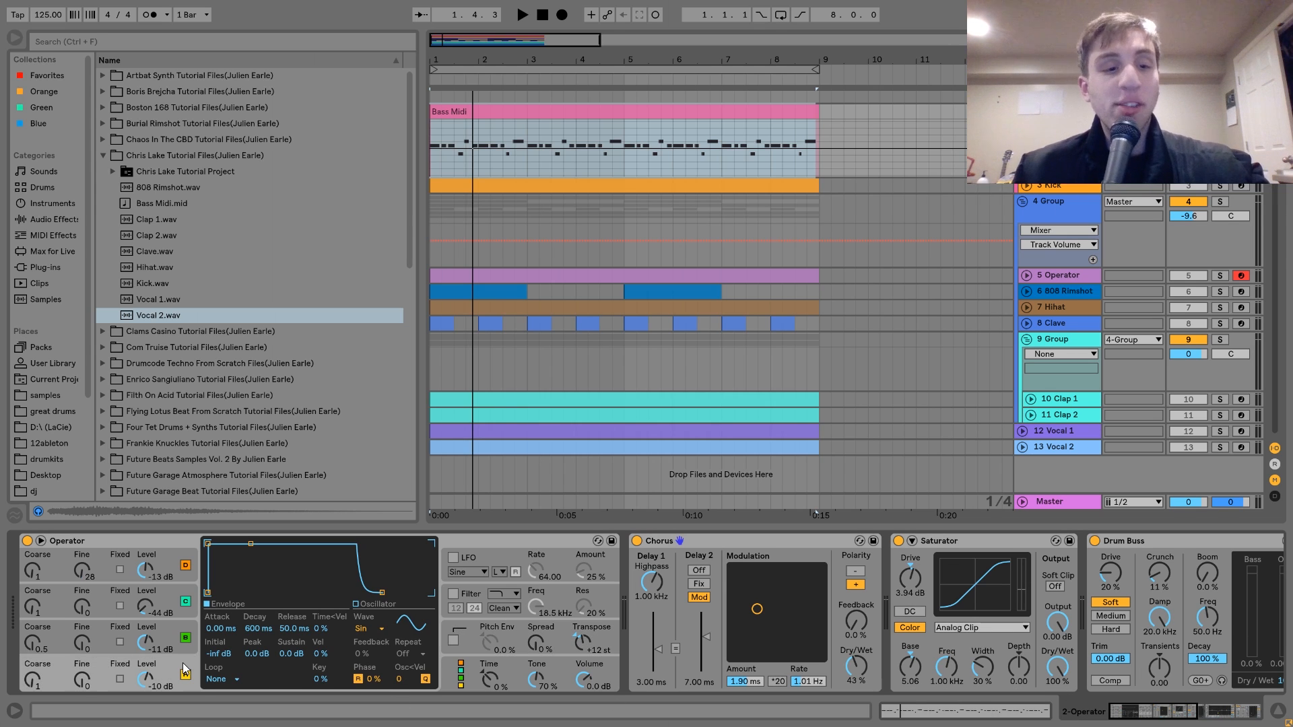
click(171, 634)
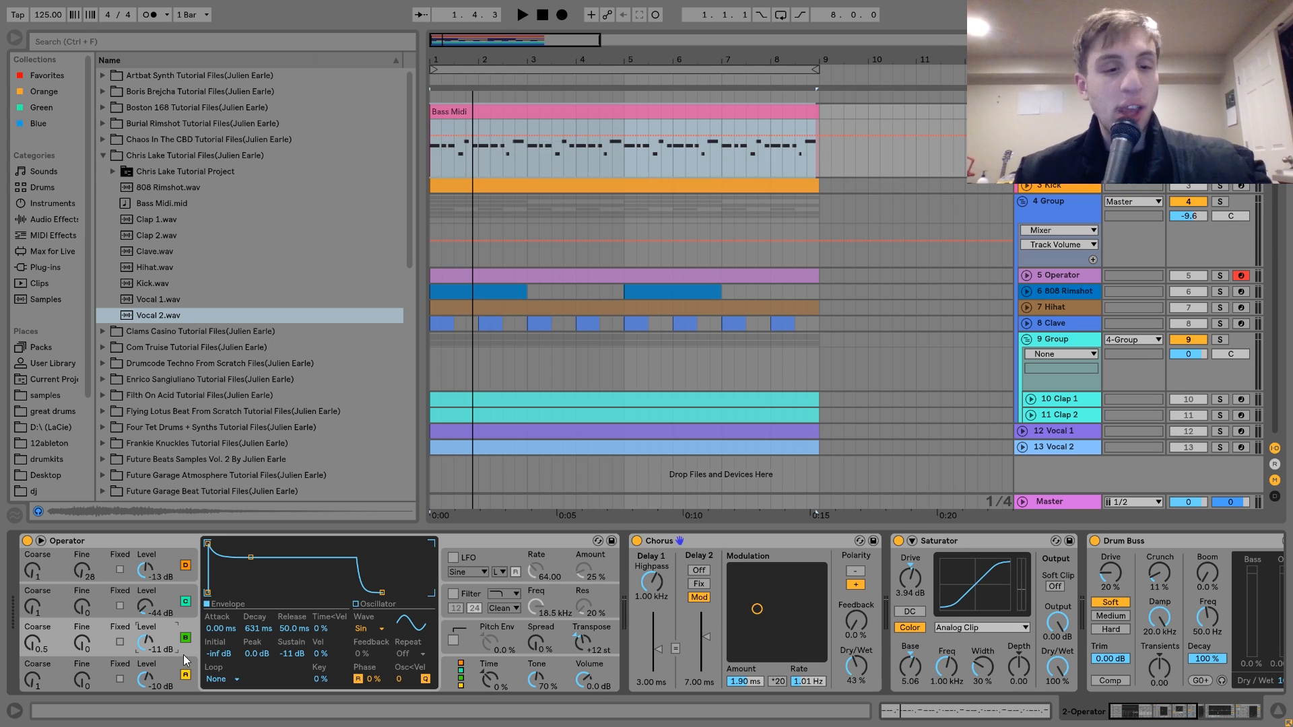
click(166, 591)
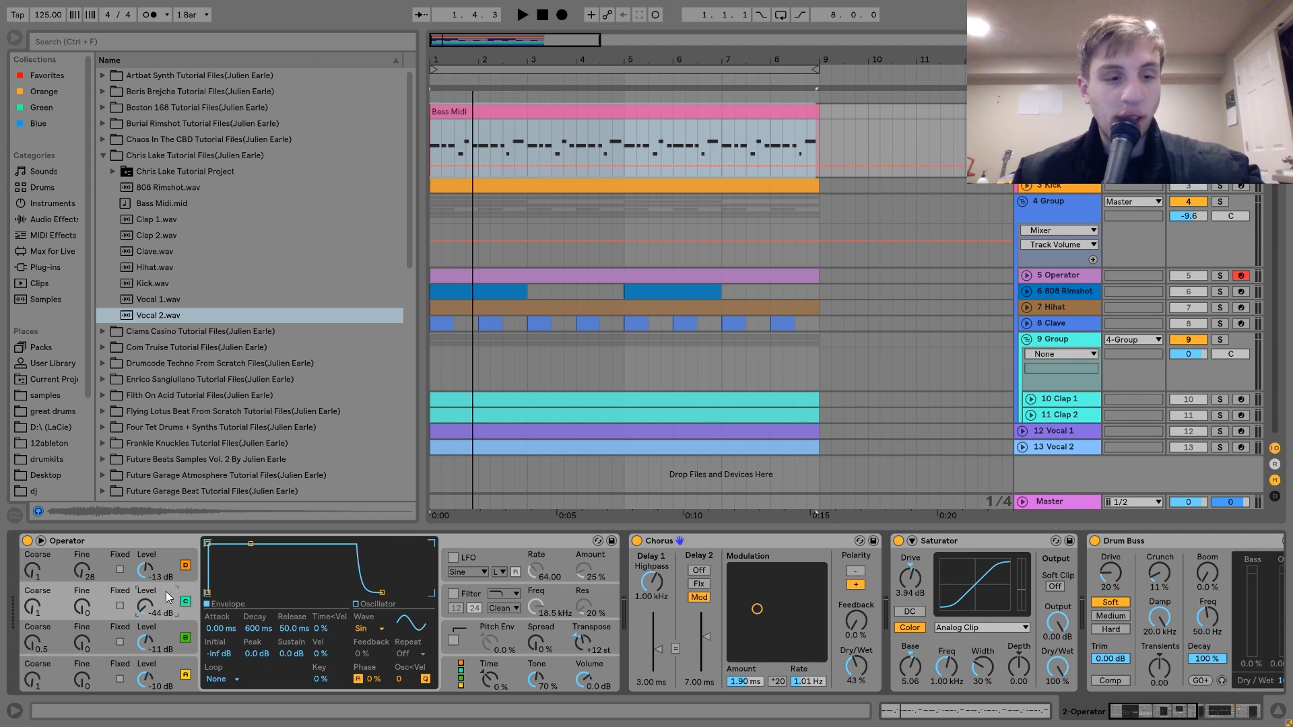
click(168, 554)
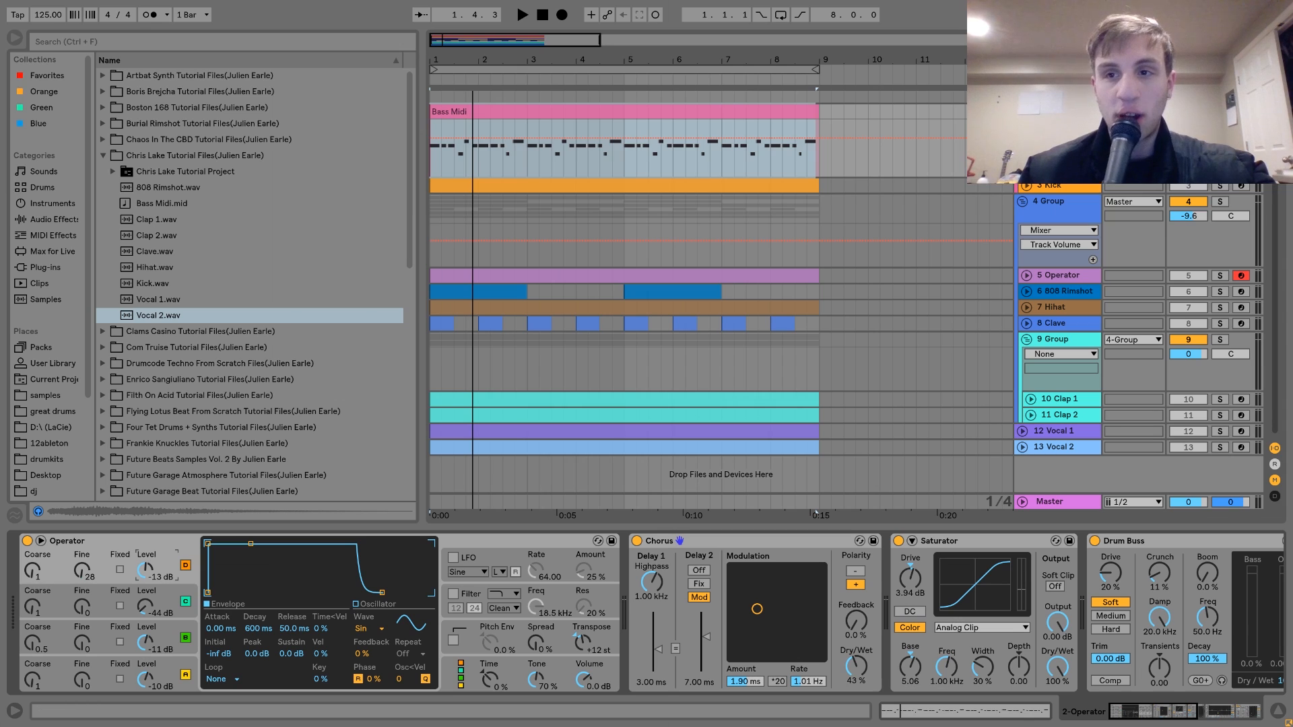
key(a)
key(z)
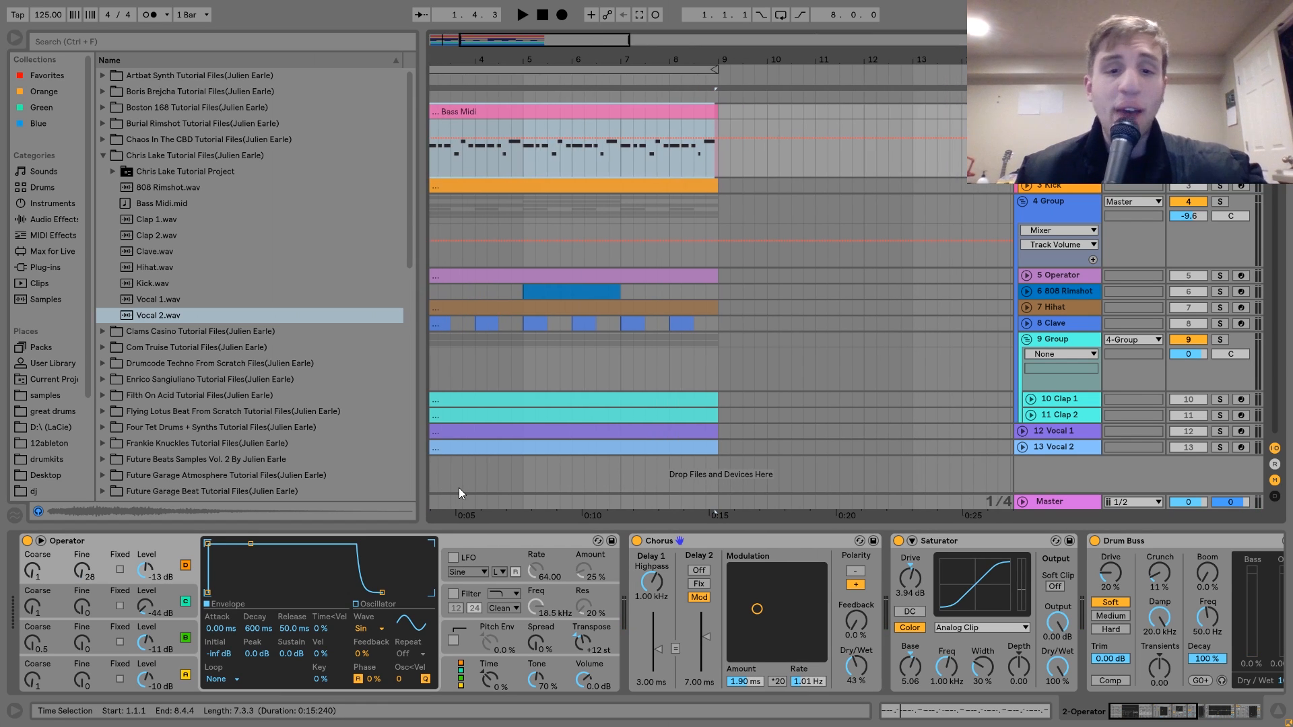
Bypass and re-enable the bass track's Chorus and its Saturator to compare the sound with and without each.
scroll(736, 685, right, 2)
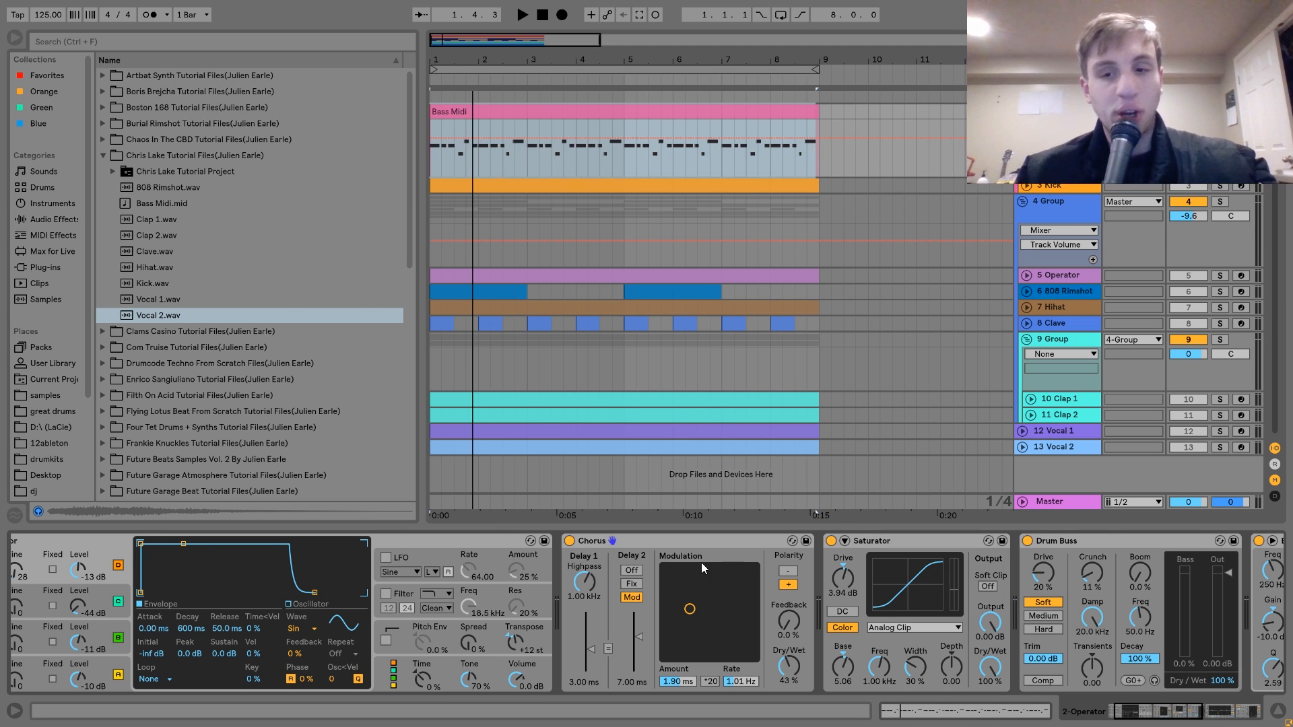
click(570, 541)
click(570, 541)
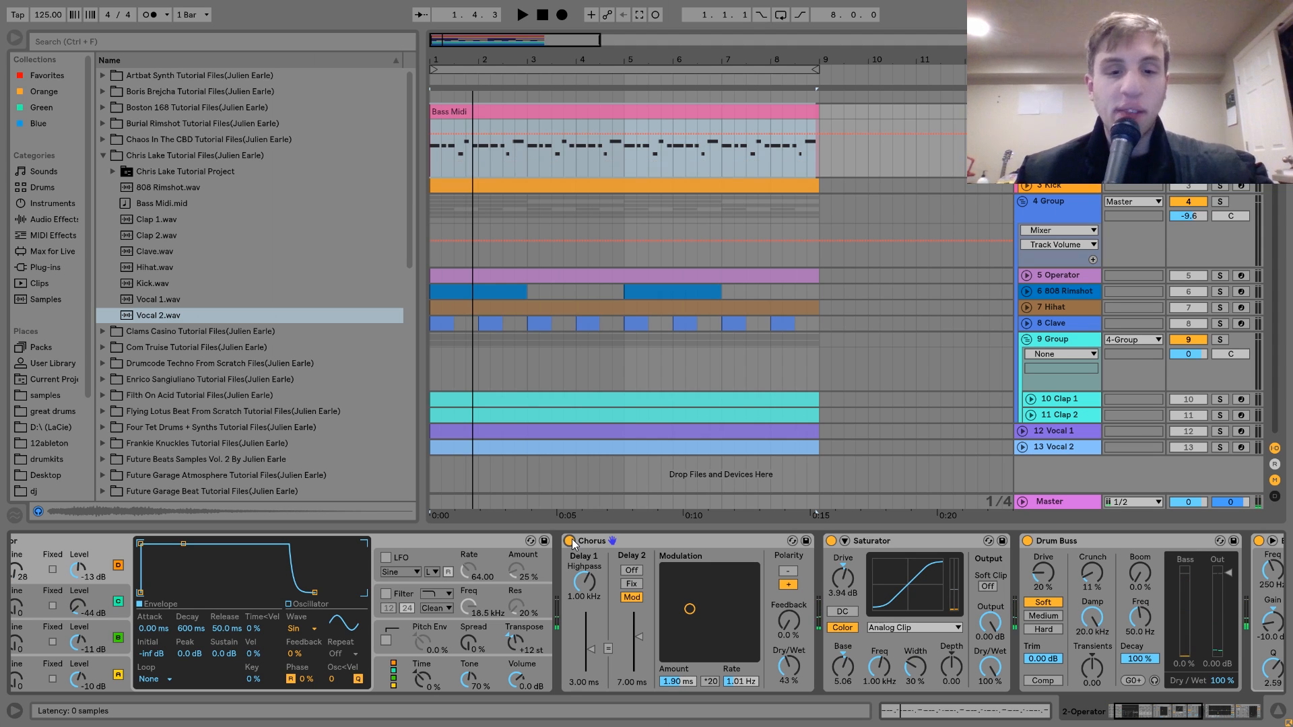
scroll(572, 539, right, 5)
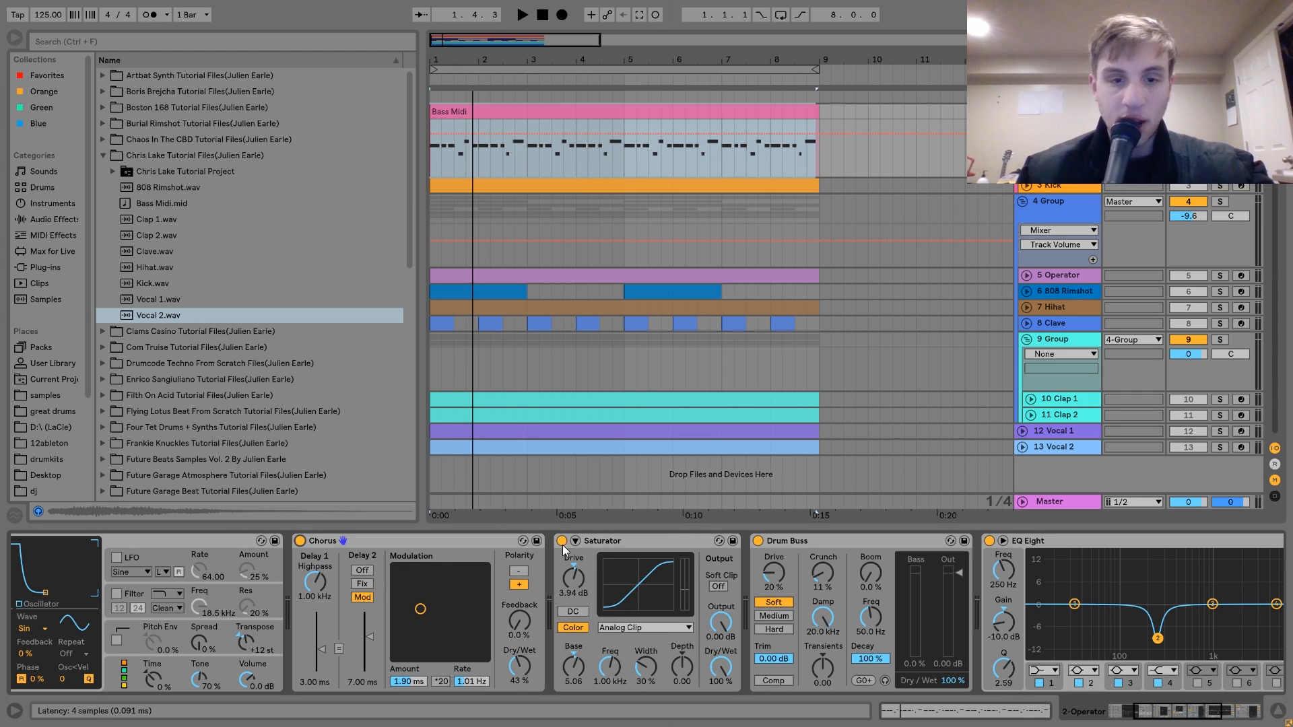
click(563, 544)
click(563, 545)
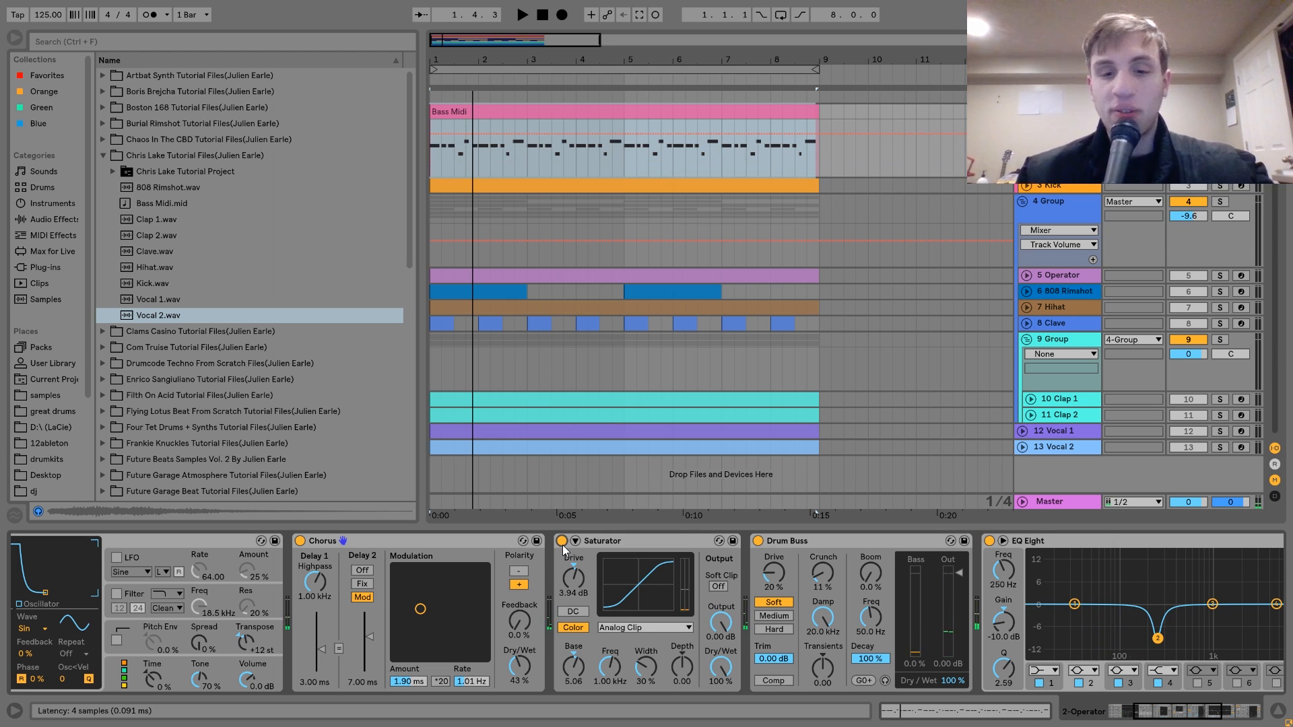
Bypass and re-enable the bass track's Drum Buss and its EQ Eight to compare the sound with and without each.
scroll(563, 544, right, 5)
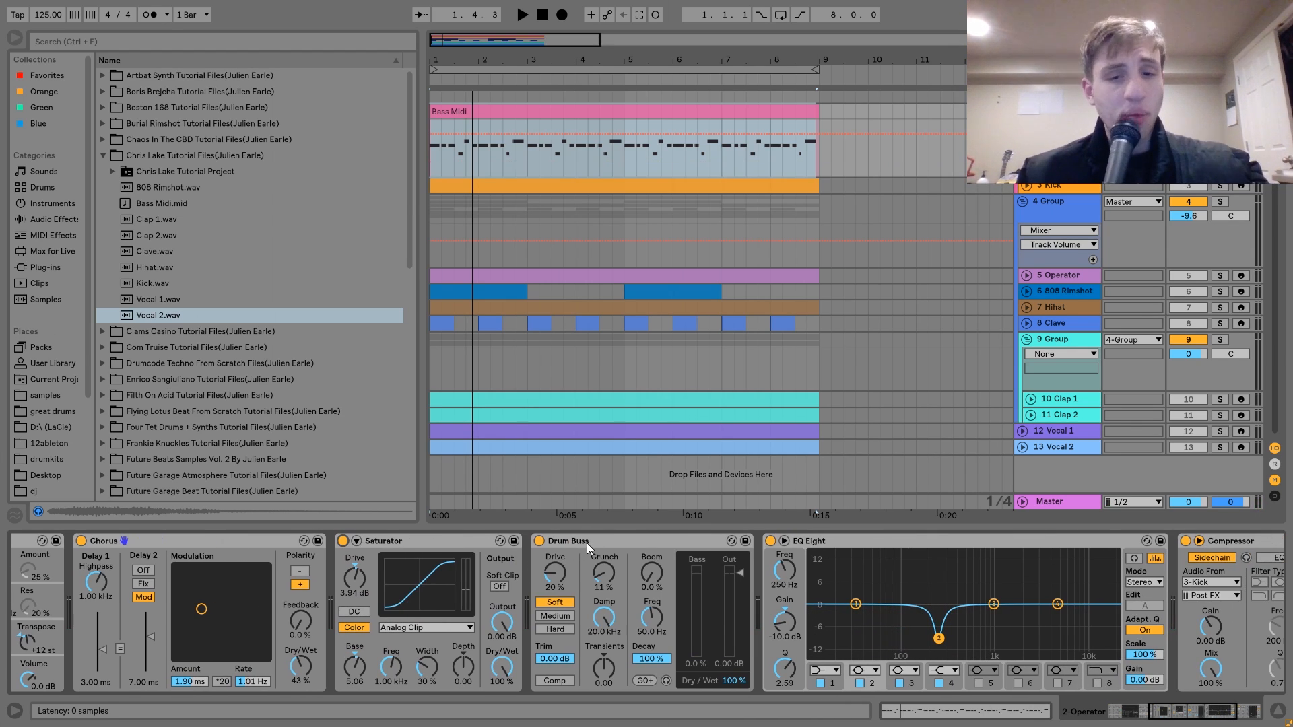
click(584, 544)
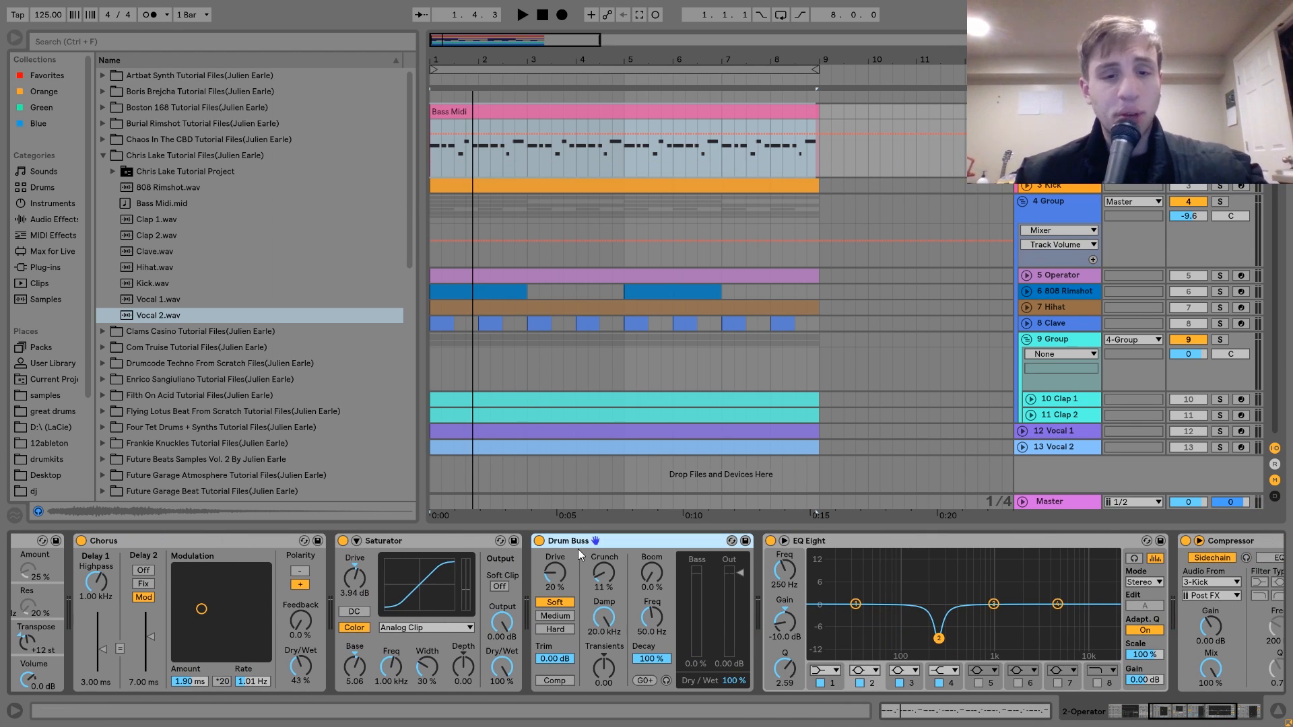
click(539, 542)
click(538, 542)
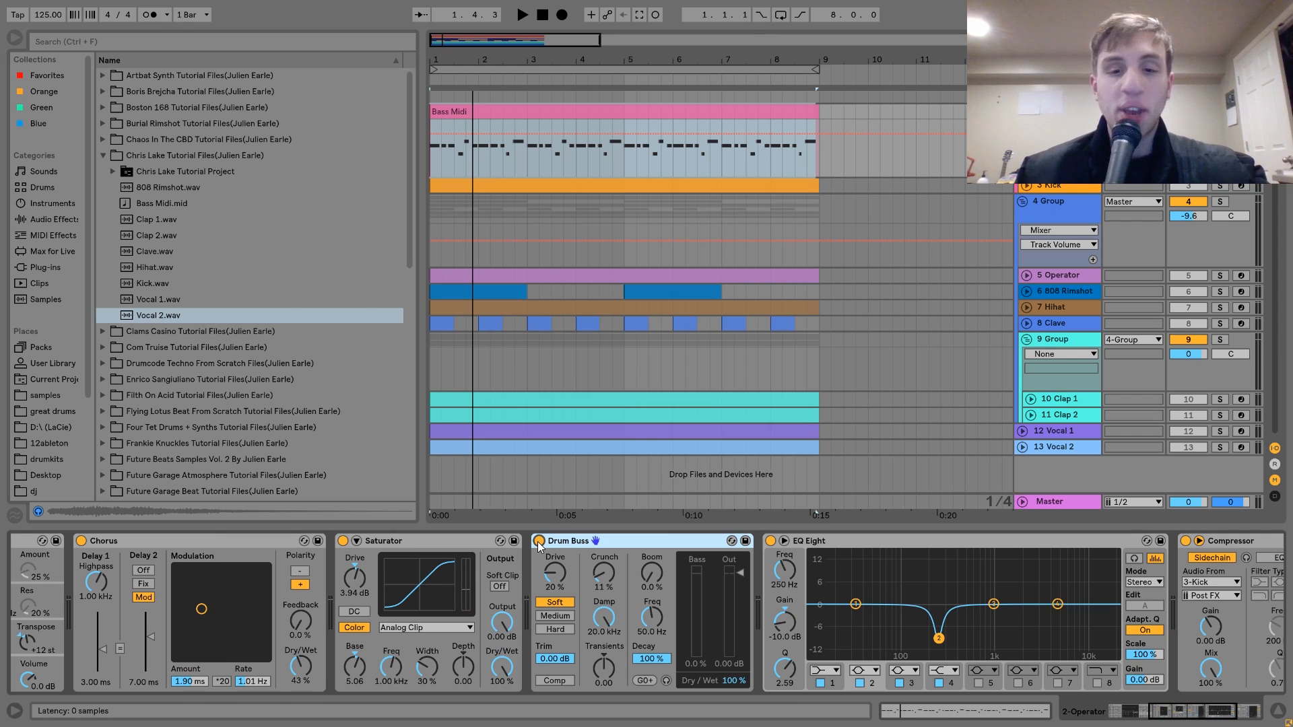
scroll(537, 541, right, 10)
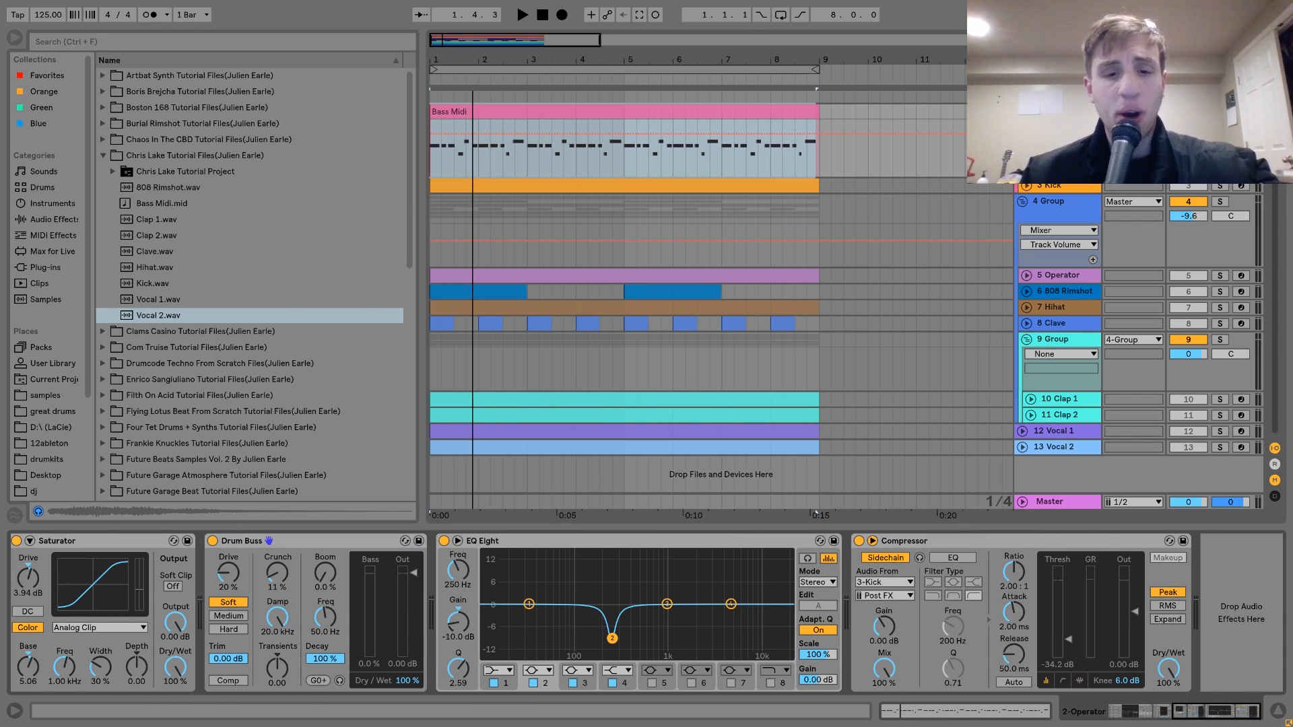
click(444, 541)
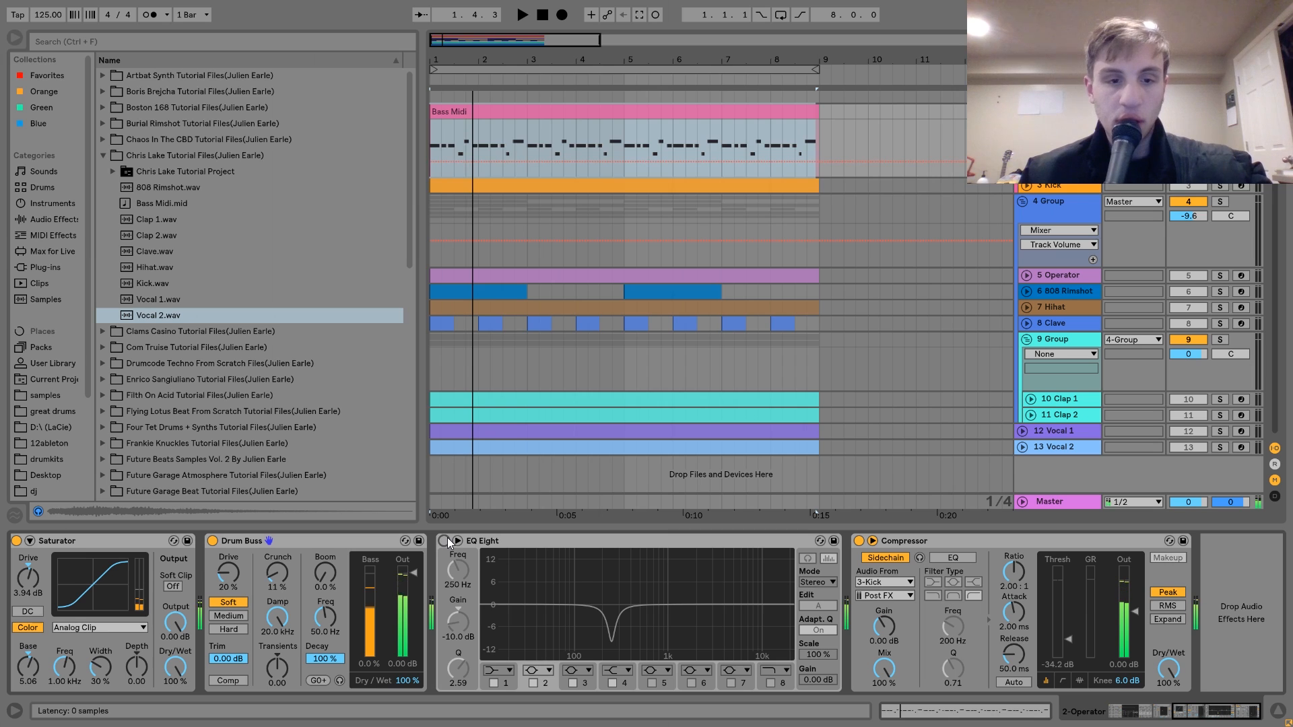
click(447, 542)
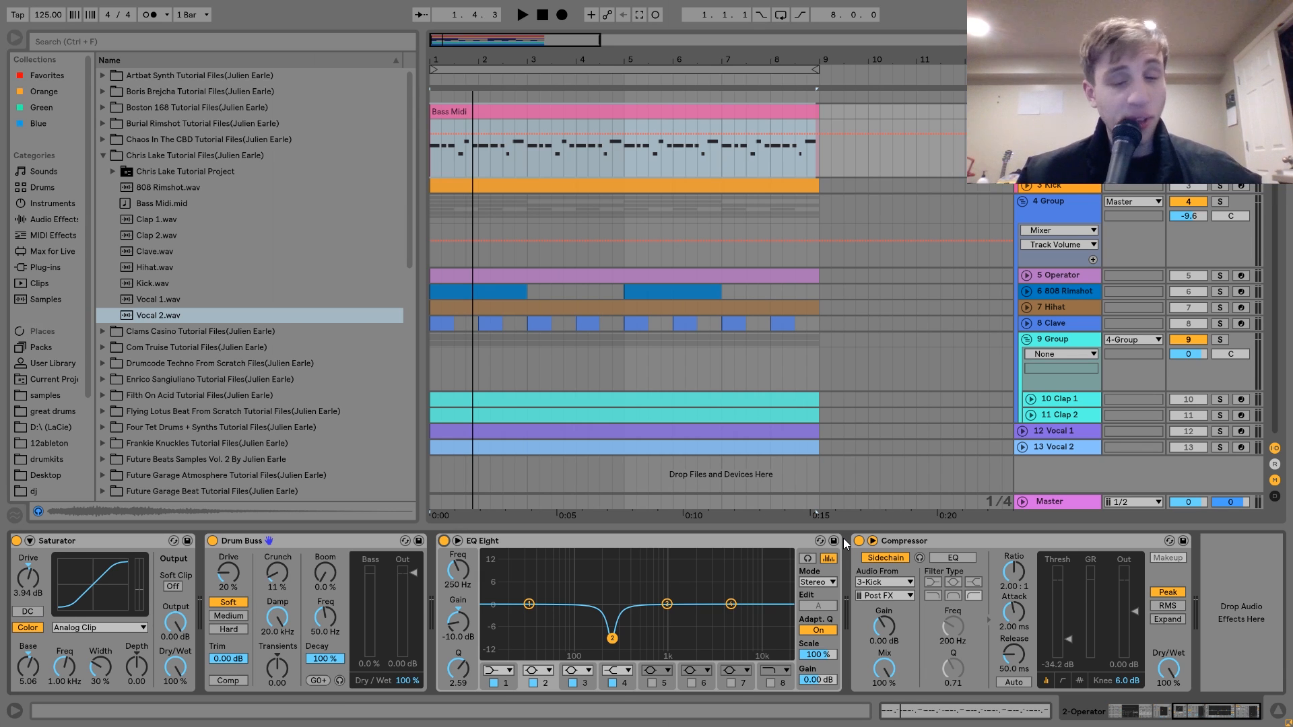
Unfold and solo the 3-Kick track, then play it briefly to check its pitch in the Tuner.
double_click(1058, 188)
click(1220, 186)
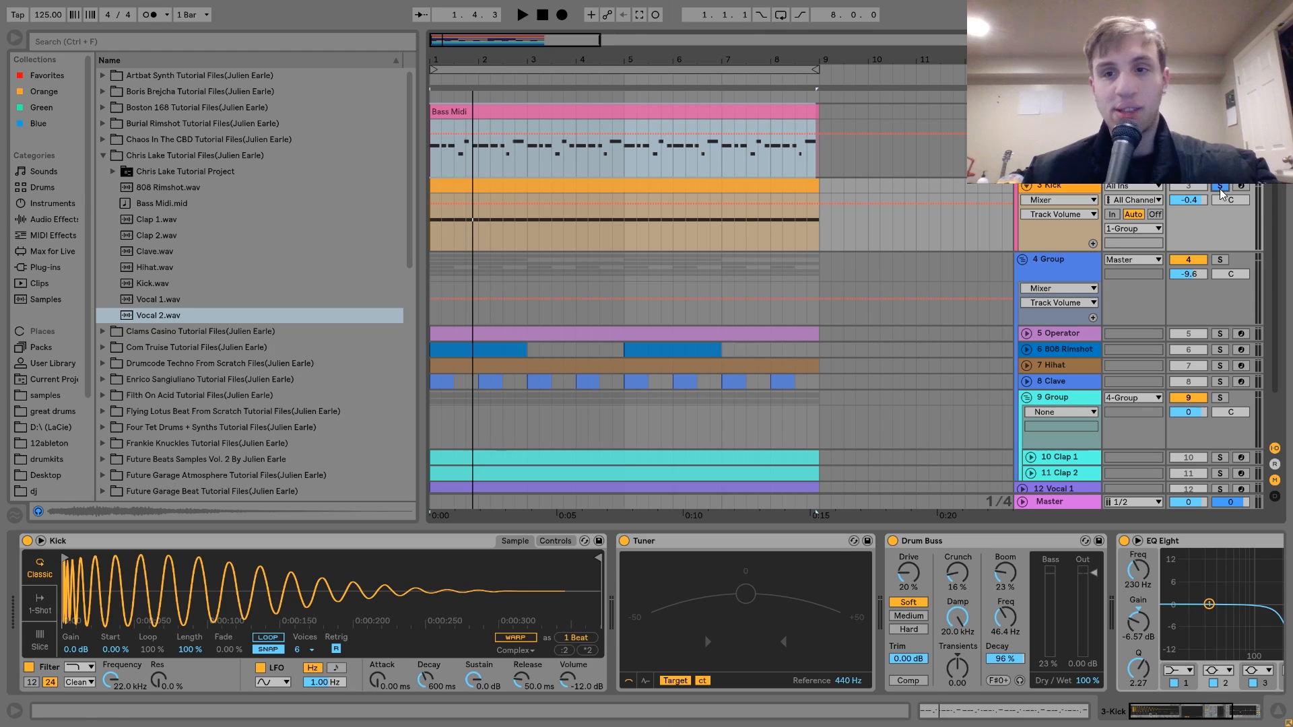
key(space)
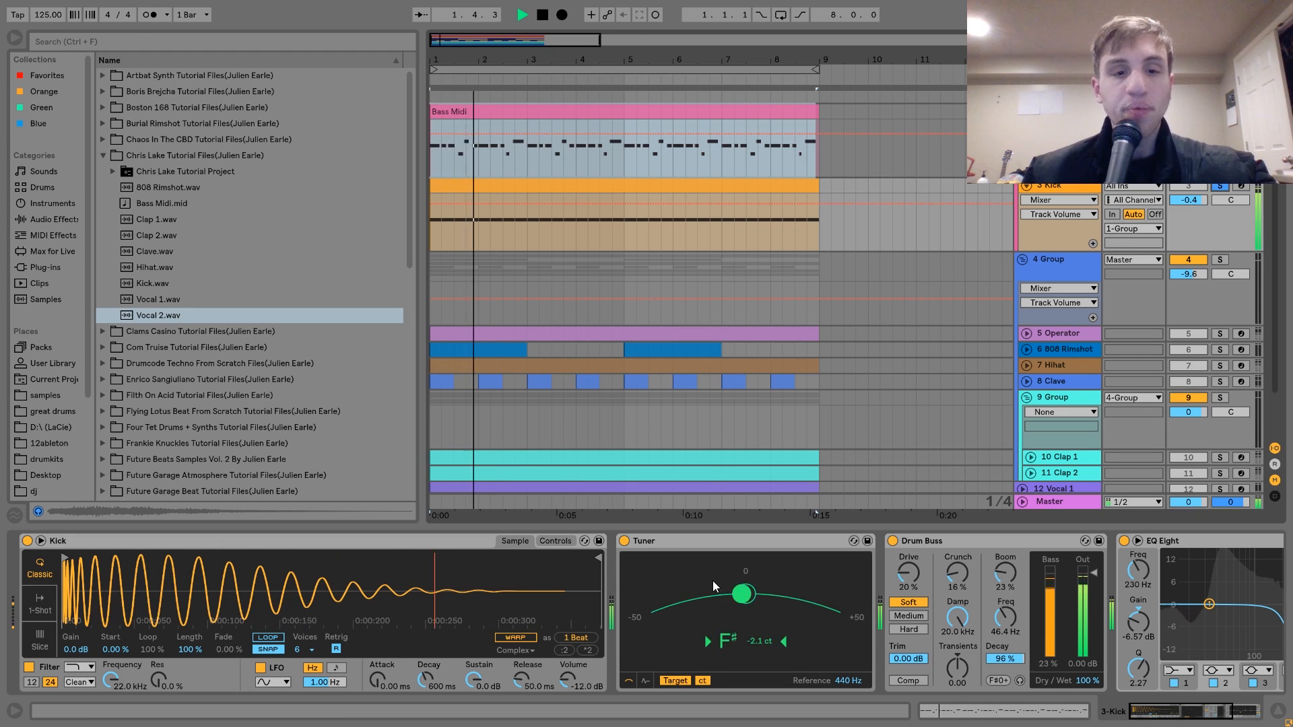
key(space)
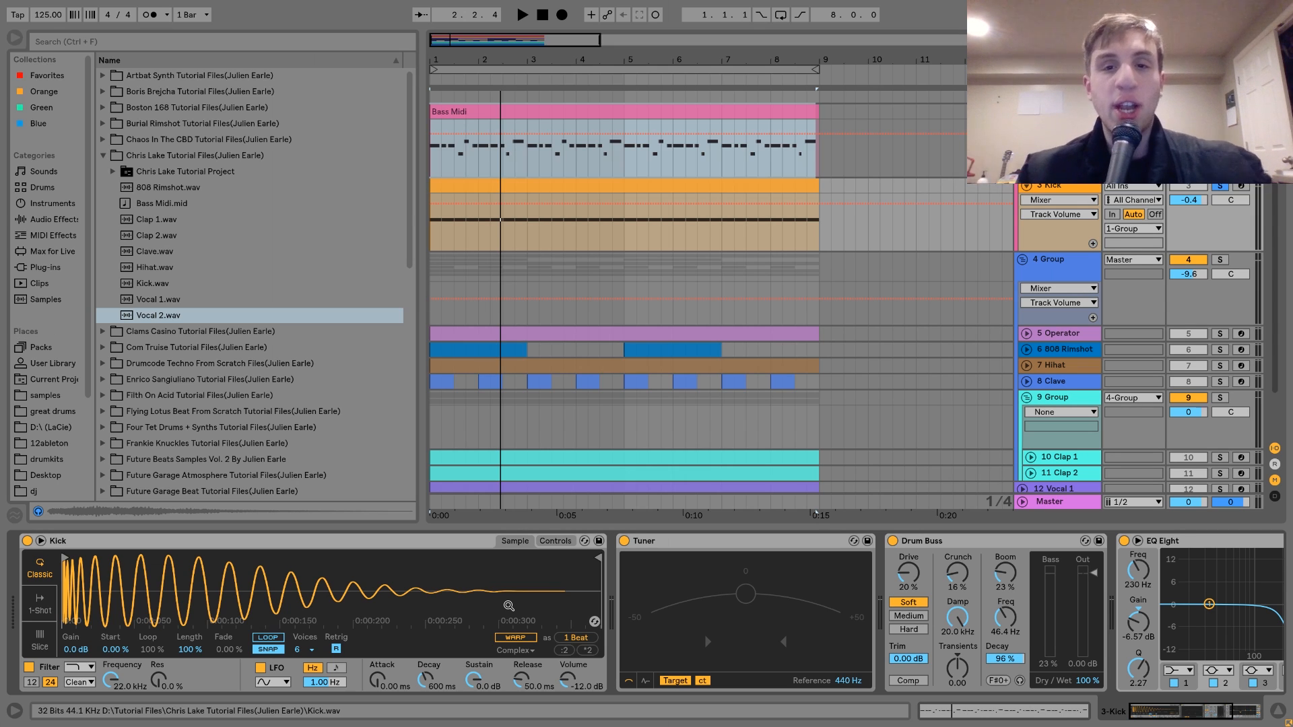
Play the 3 Kick track while switching its solo off and on to compare it alone and in the full mix.
key(space)
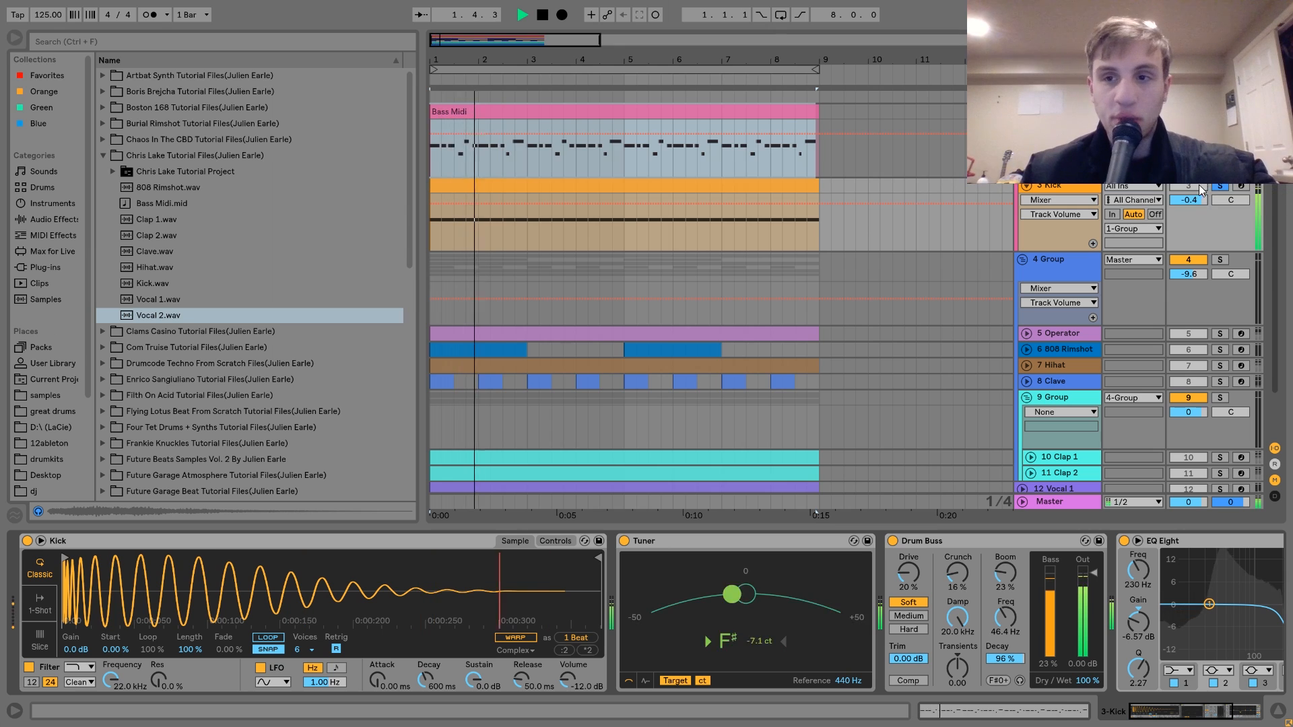
click(1219, 187)
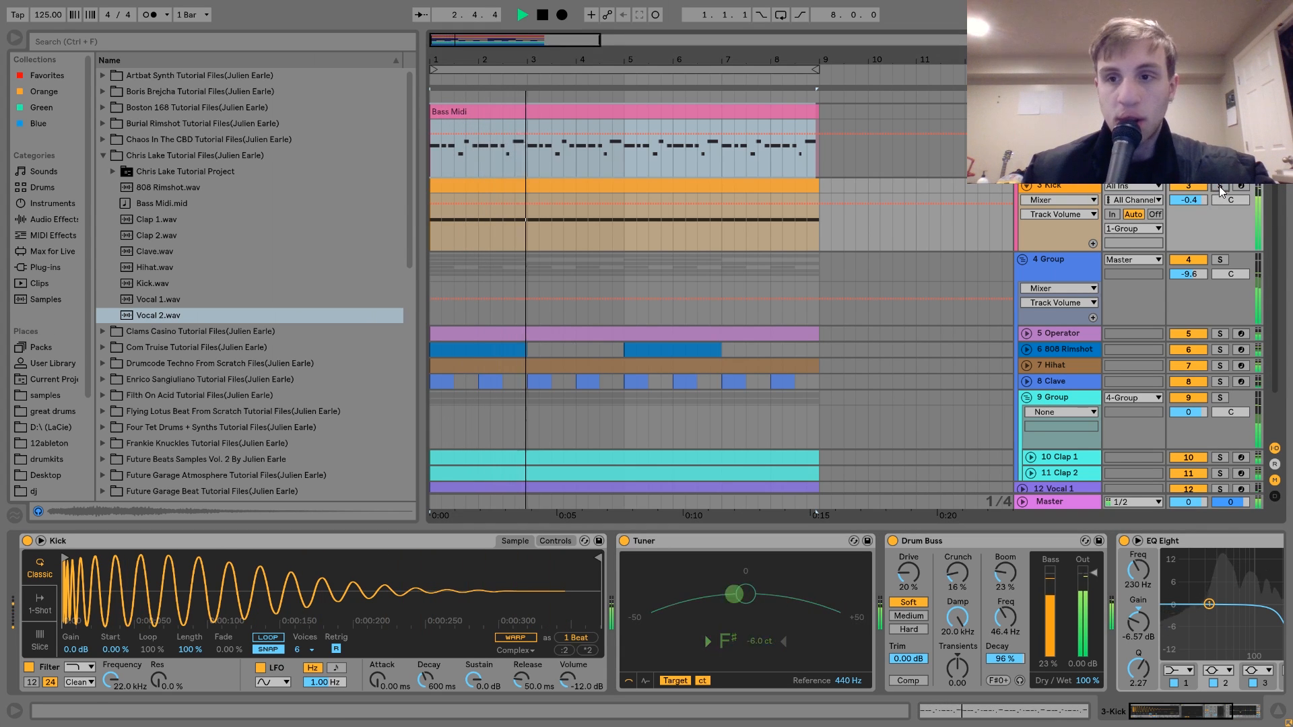
click(1222, 185)
key(space)
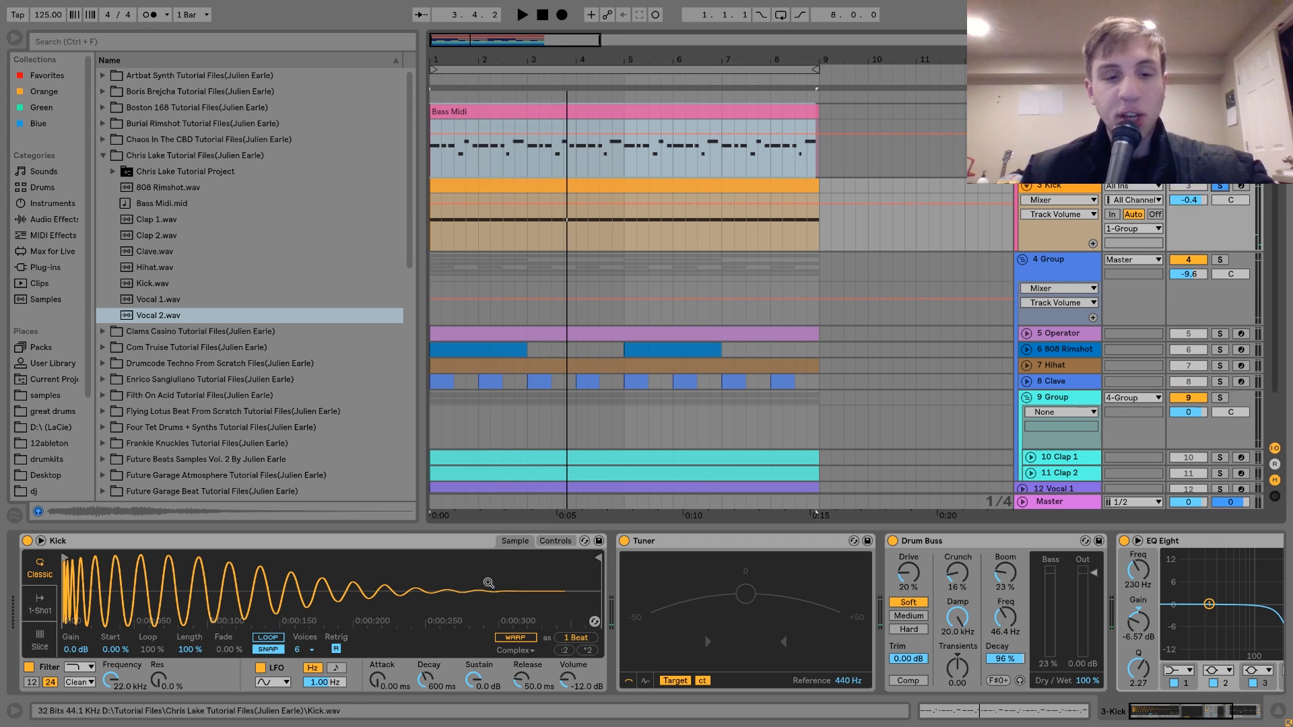
Show the Kick sampler's controls, try its Detune at 0 ct against the Tuner during playback, and restore -30 ct.
click(559, 543)
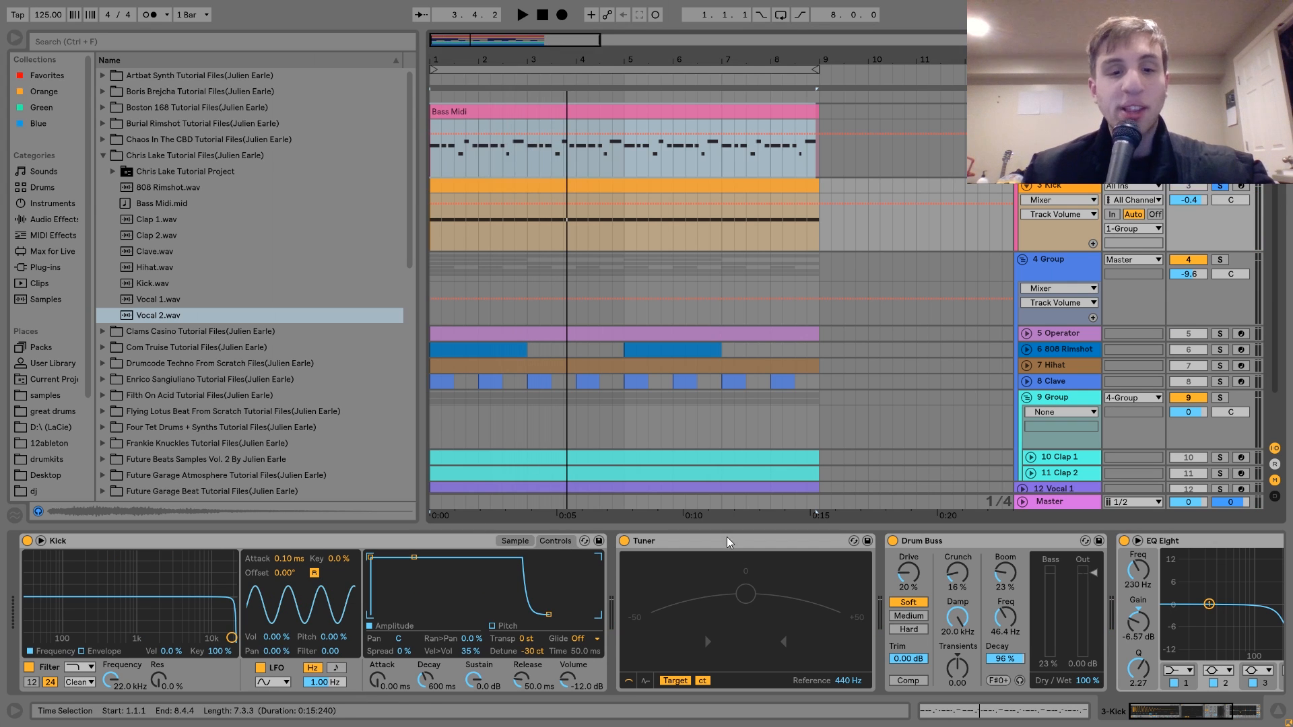
click(534, 653)
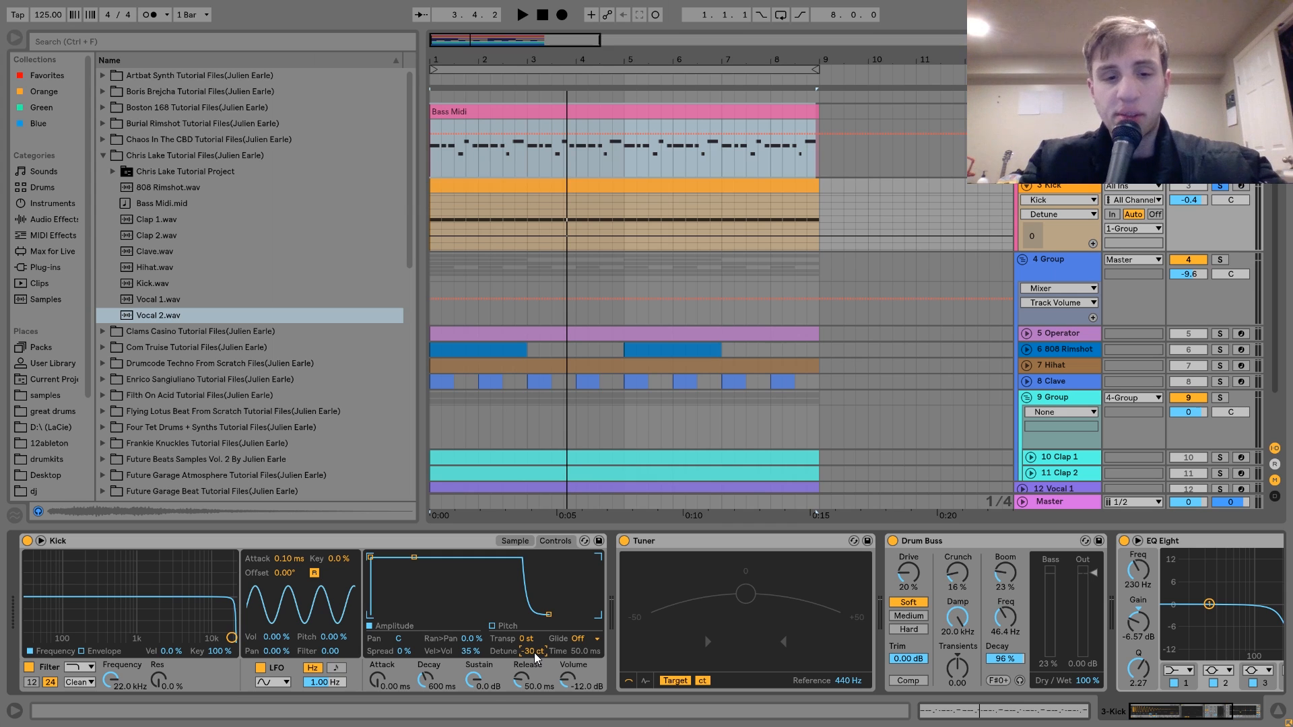
key(Delete)
key(space)
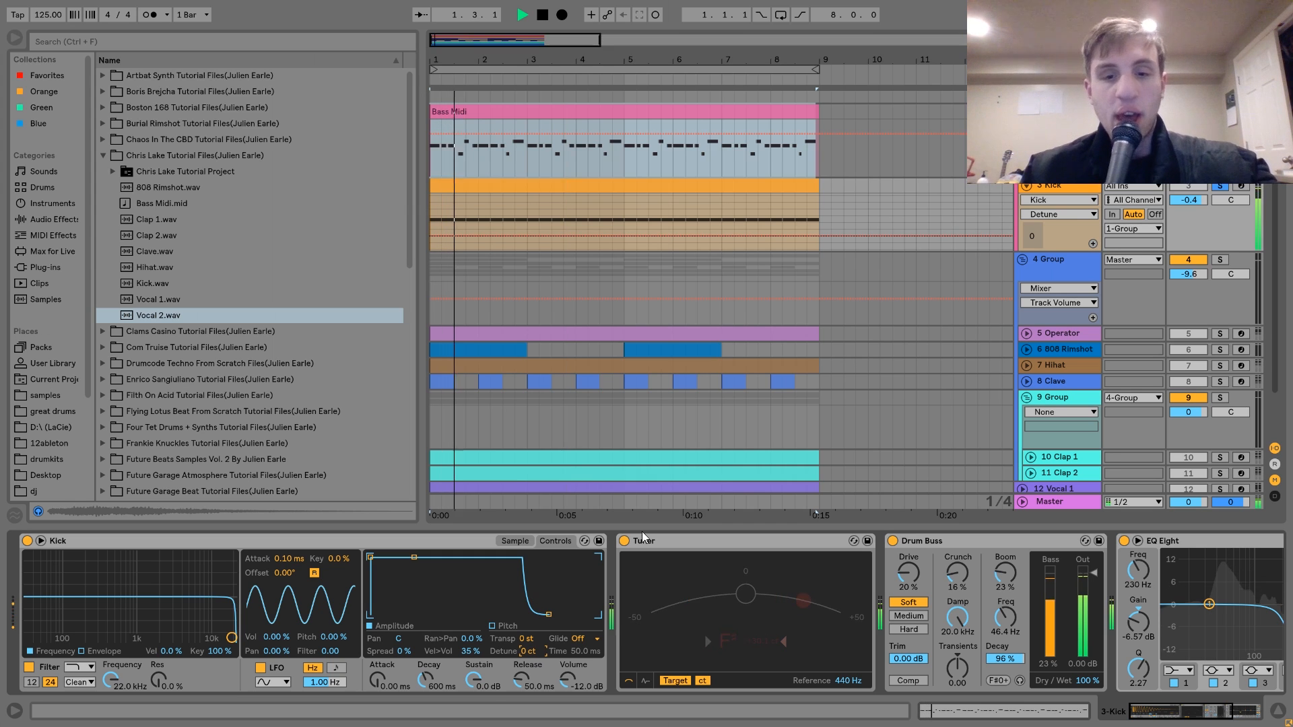
key(space)
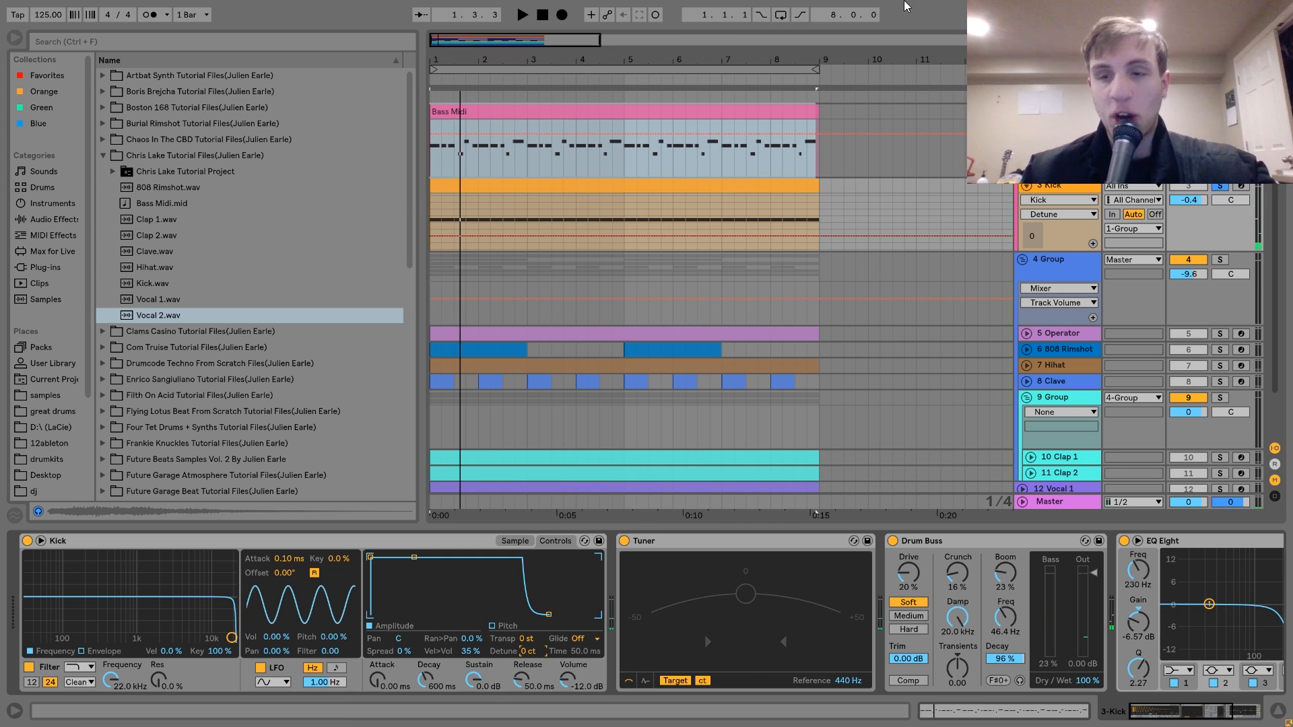
key(space)
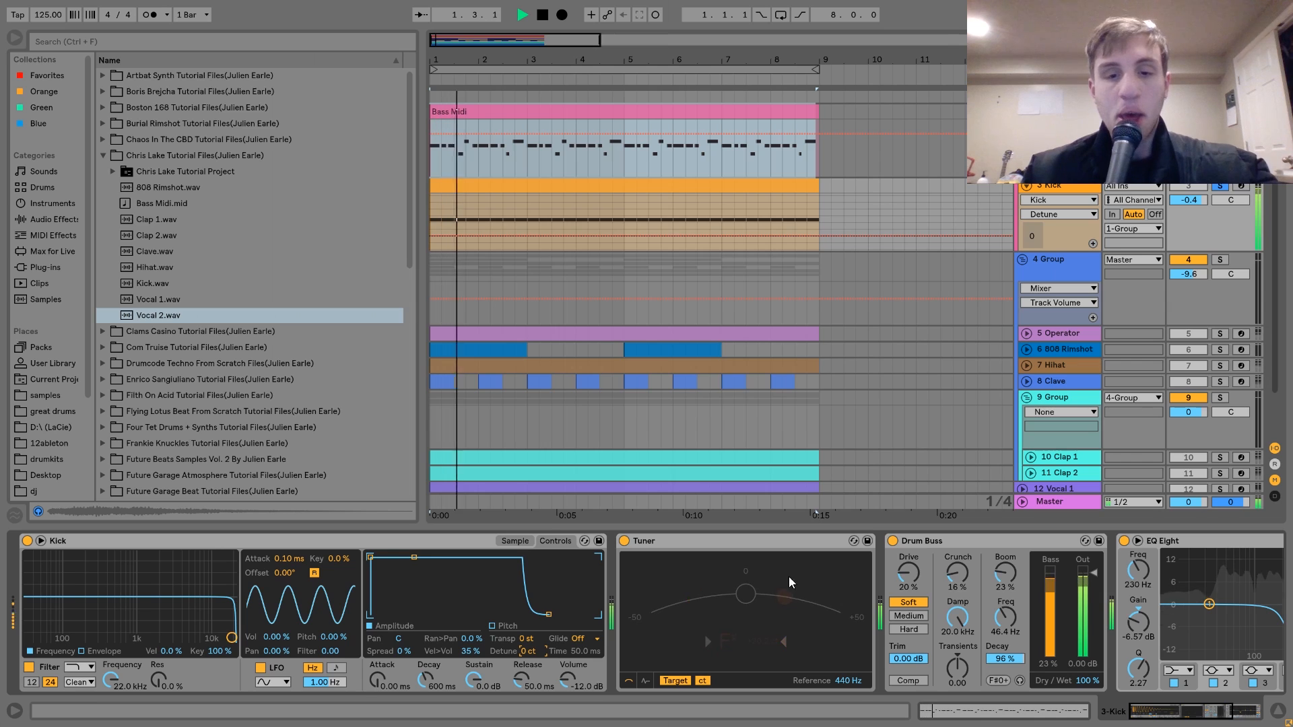
key(space)
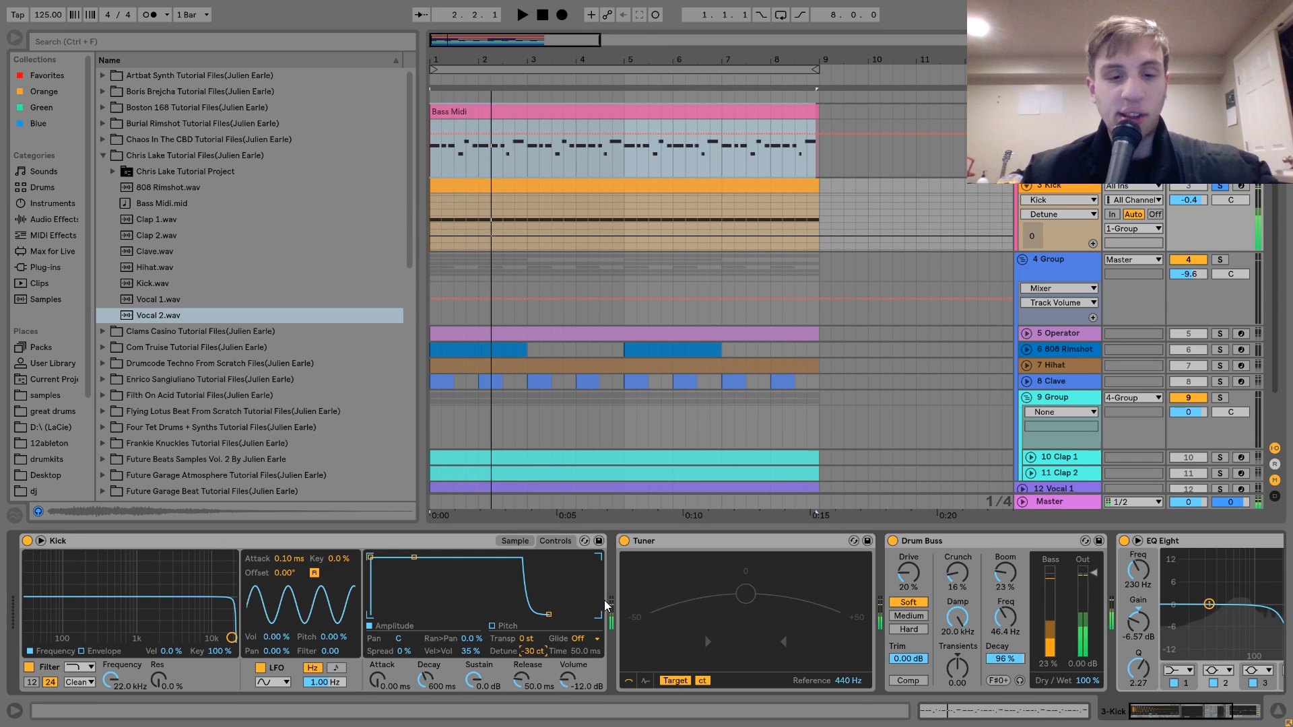
Play the kick and set its sampler's Detune to -28 ct while checking the Tuner.
key(space)
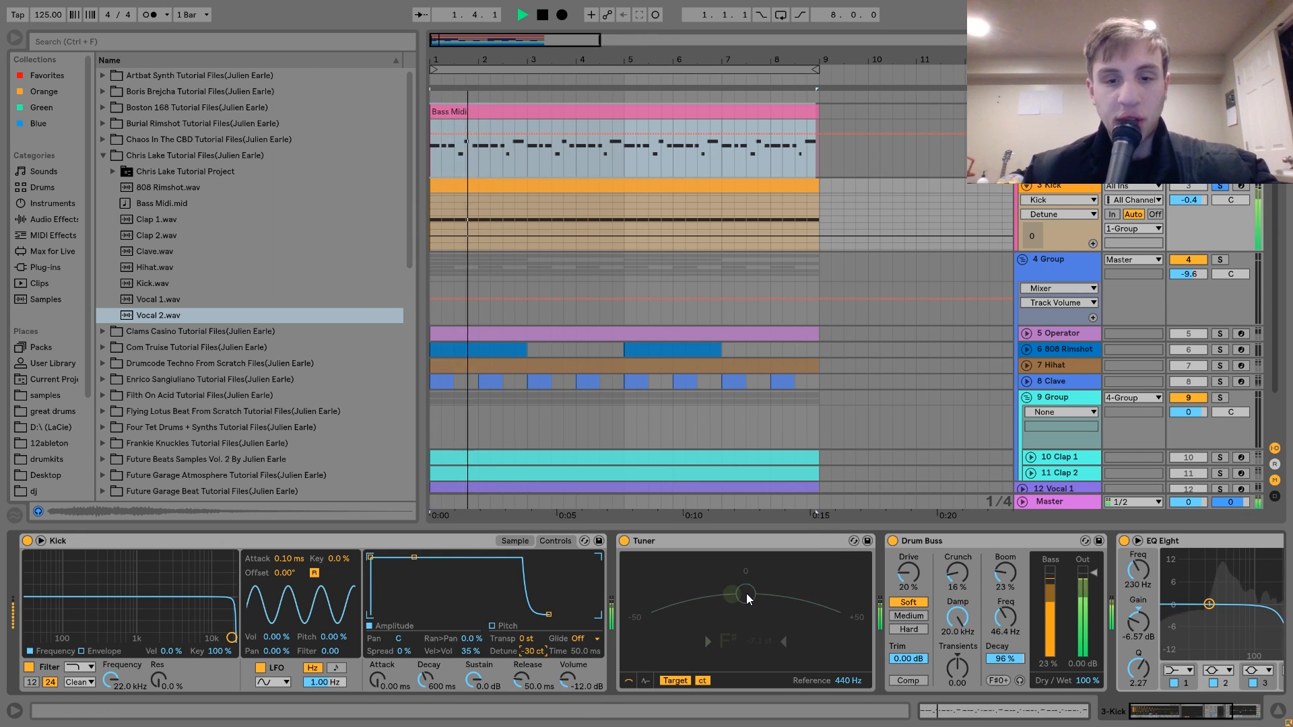
drag(536, 648, 537, 644)
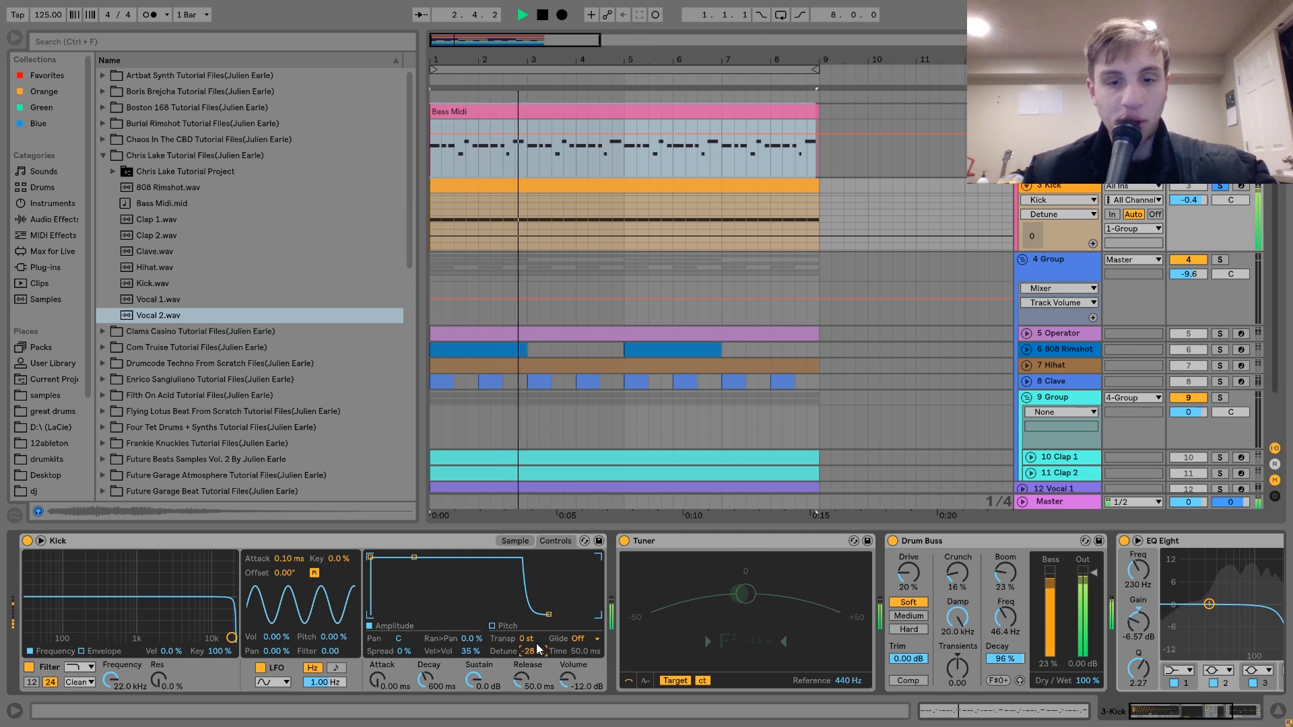
key(space)
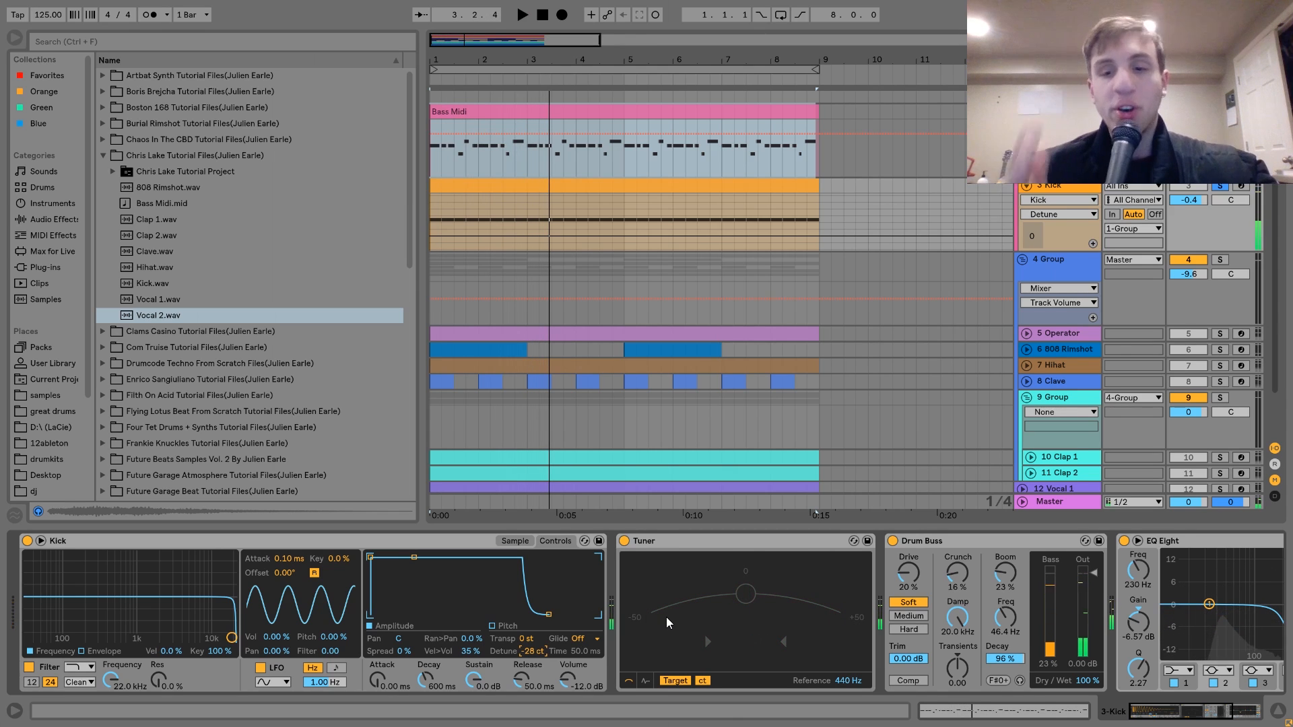
Bypass and re-enable the kick track's Drum Buss during playback to compare the sound with and without it.
scroll(666, 617, down, 5)
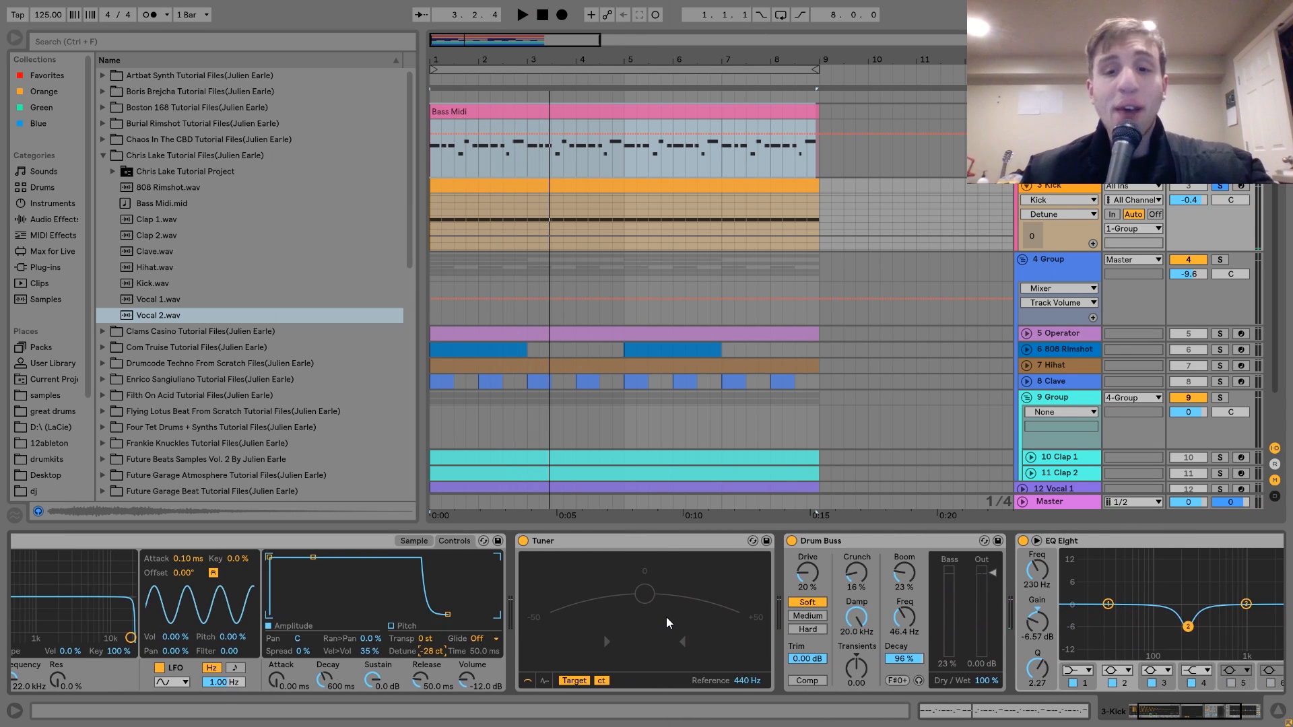
scroll(669, 623, down, 2)
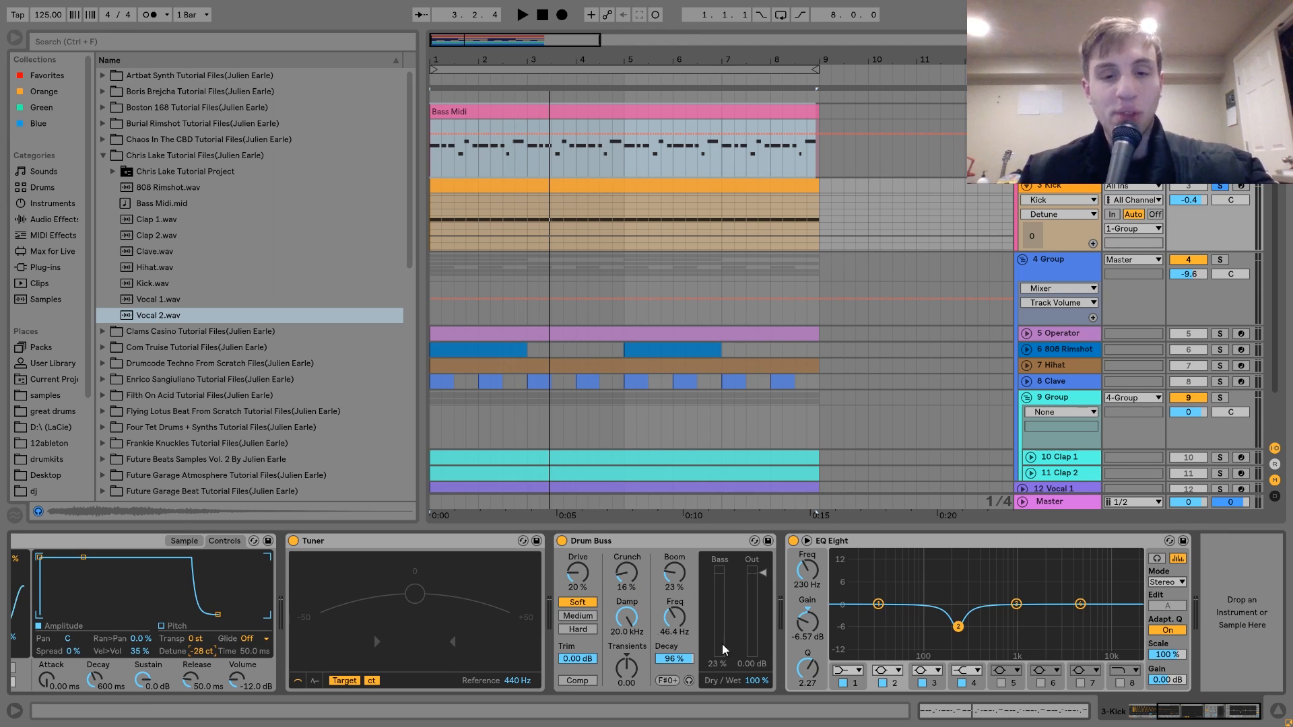
click(563, 545)
key(space)
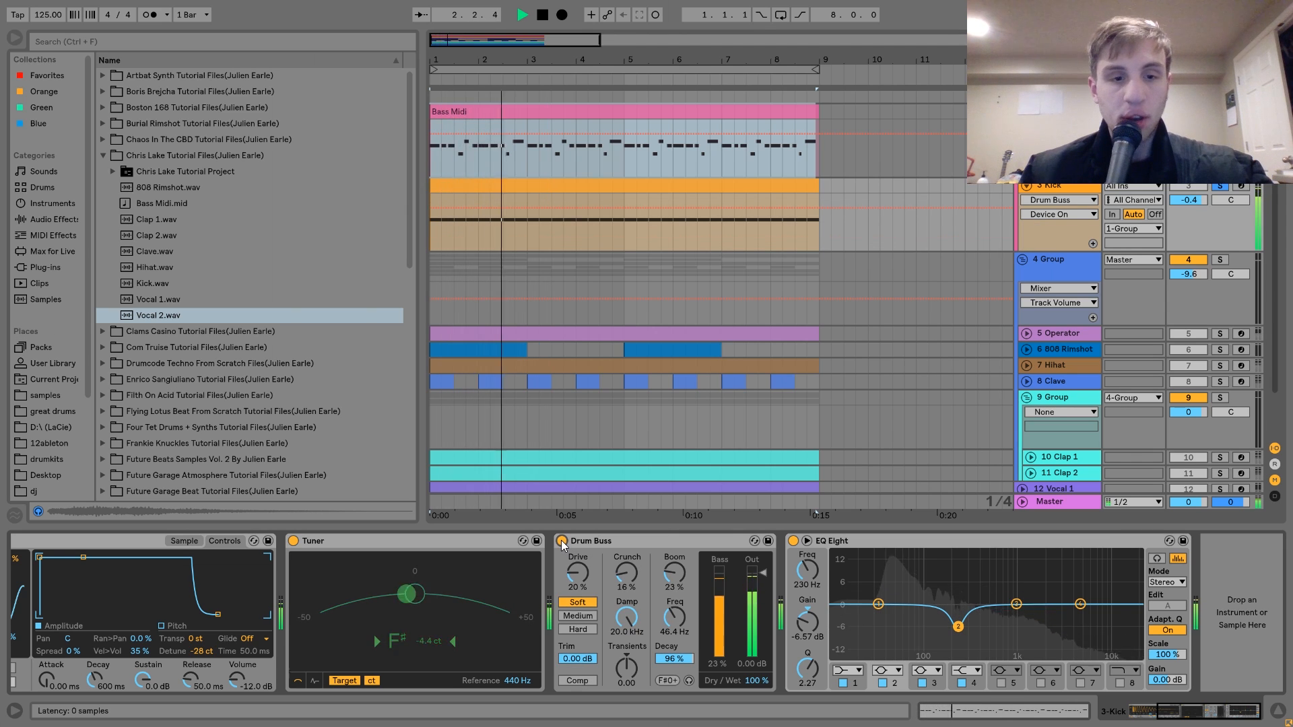
key(space)
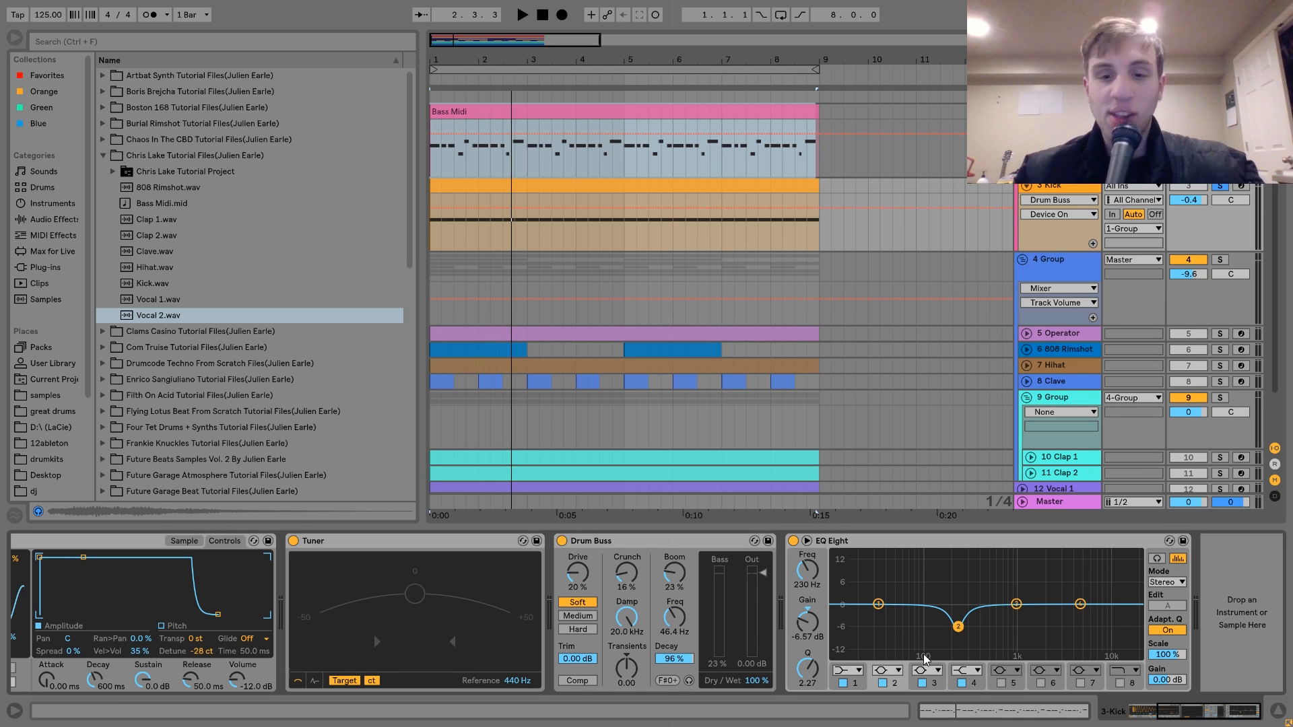
Bypass and re-enable the kick track's EQ Eight during playback to compare the sound with and without it.
click(793, 541)
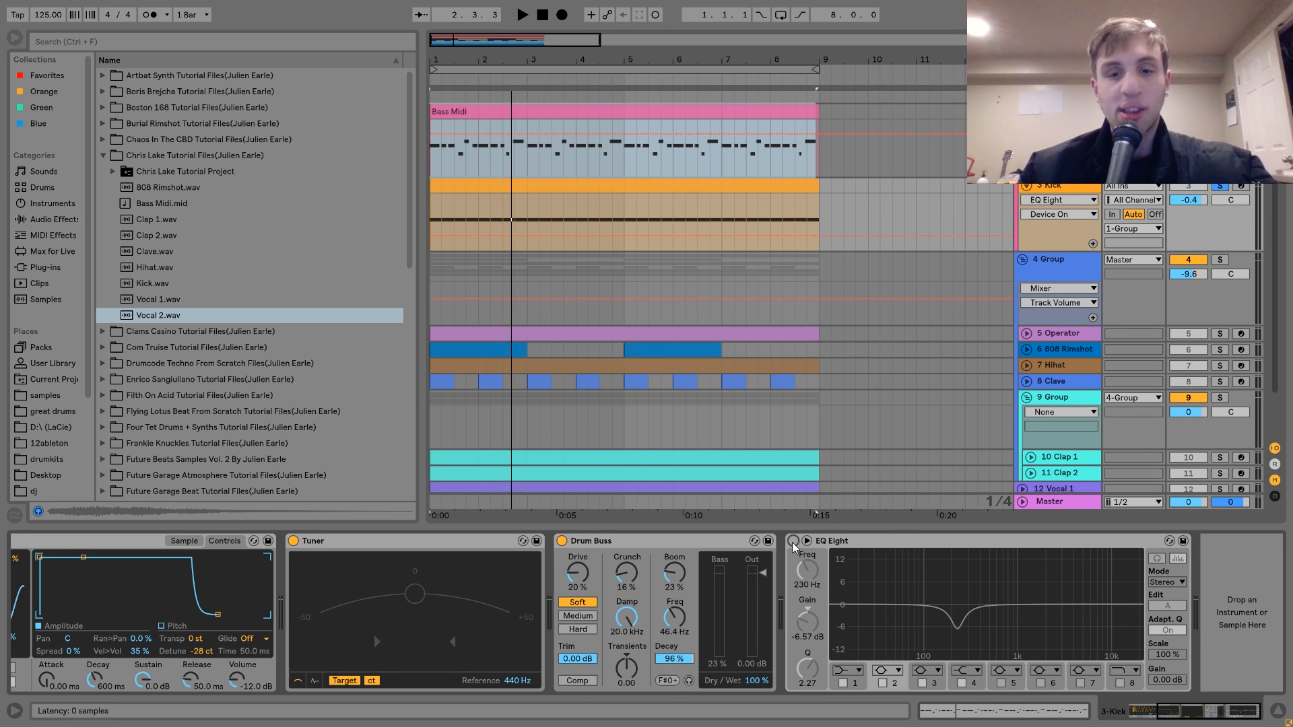
key(space)
click(793, 541)
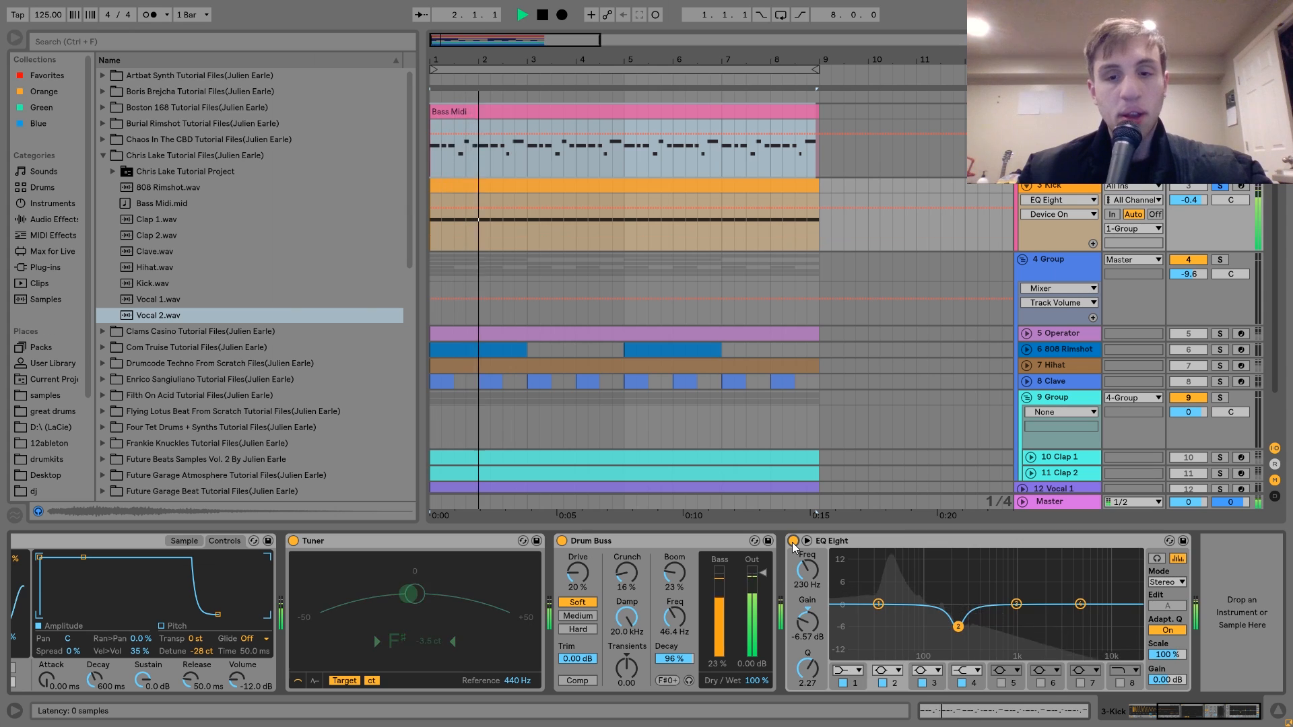
key(space)
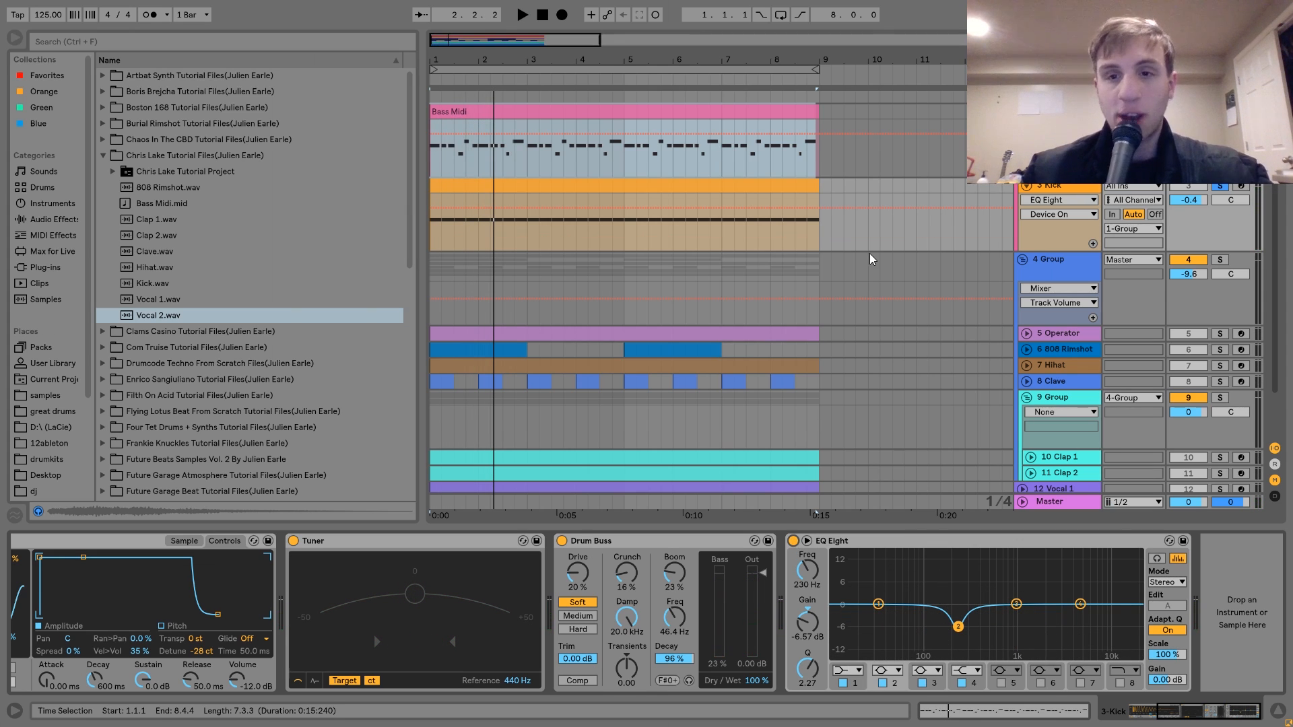
Show the devices of the 1-Group track and unsolo the 3 Kick track.
scroll(872, 260, up, 2)
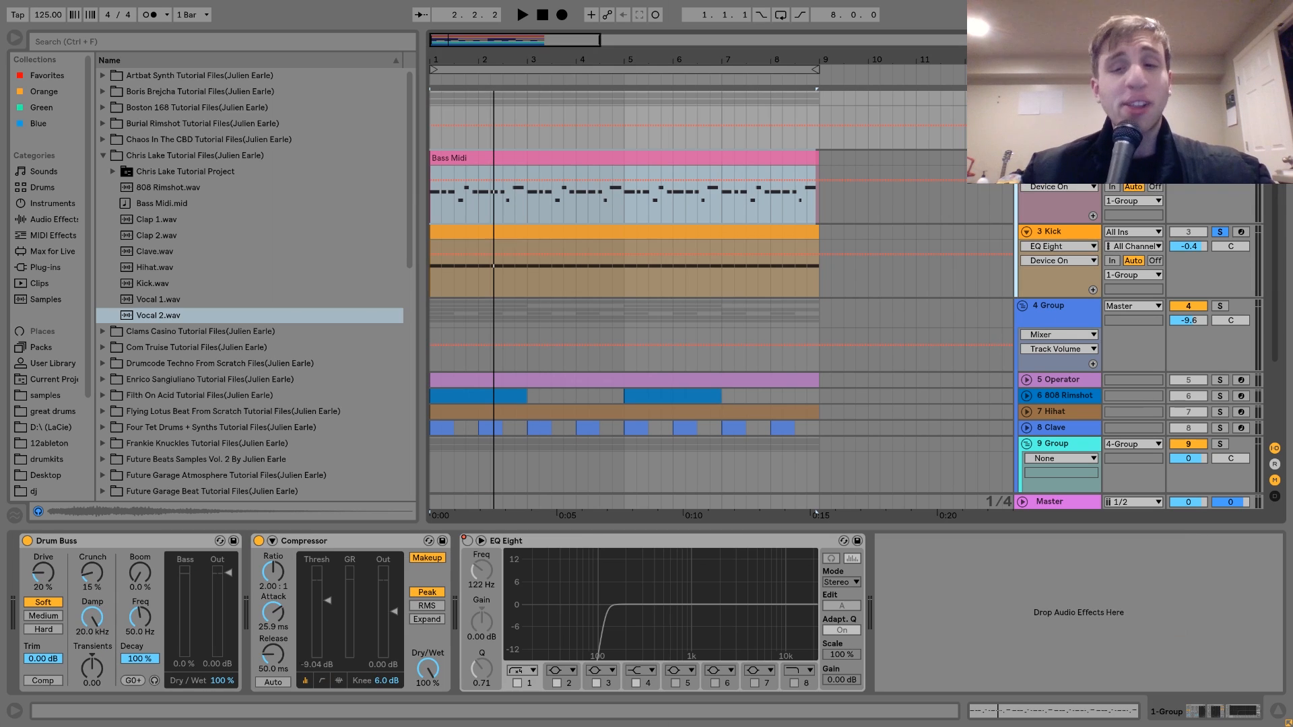
click(1058, 101)
click(1220, 231)
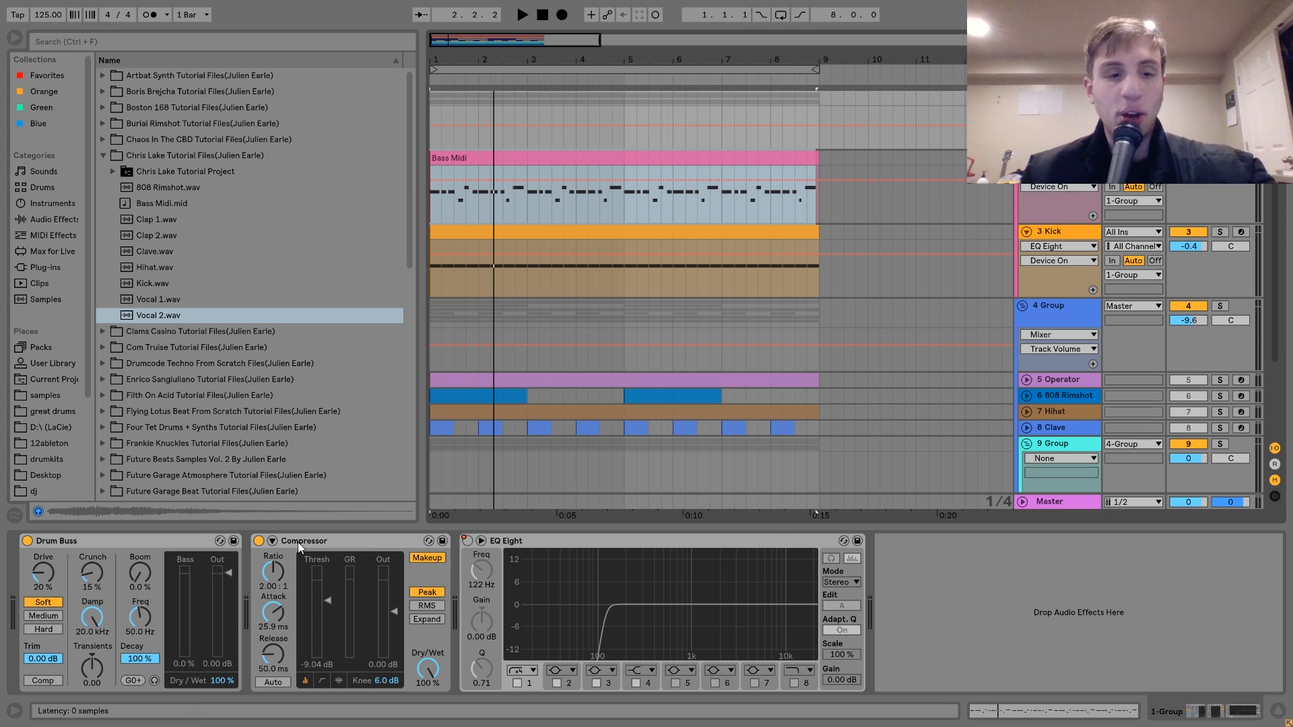
Bypass the 1-Group's Compressor and Drum Buss together and re-enable both during playback to compare the sound.
click(260, 540)
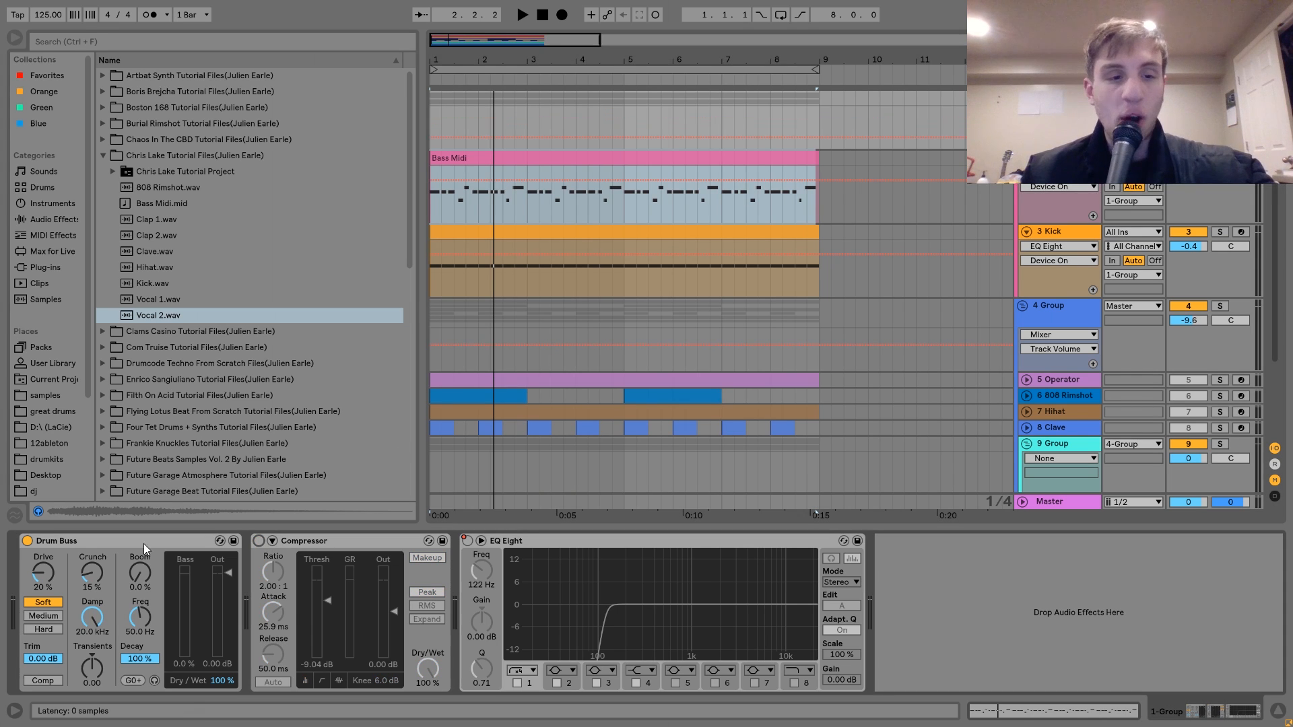
click(27, 541)
key(space)
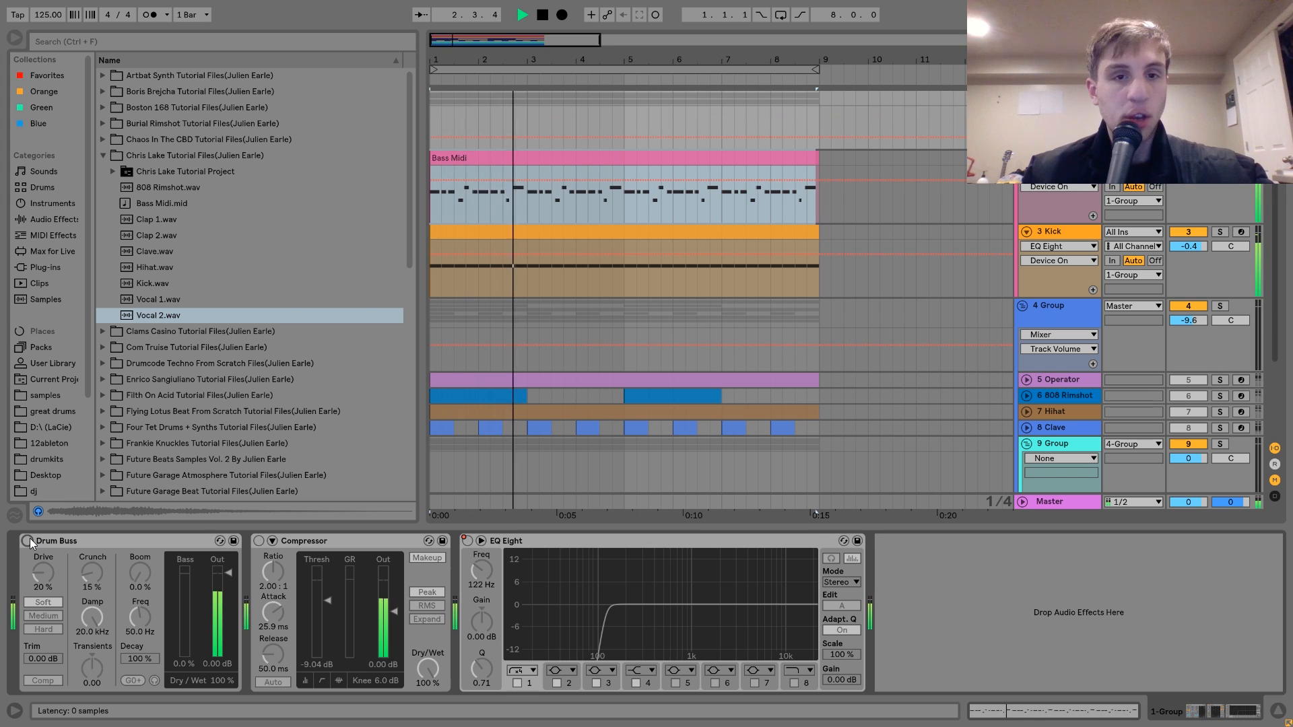
click(28, 541)
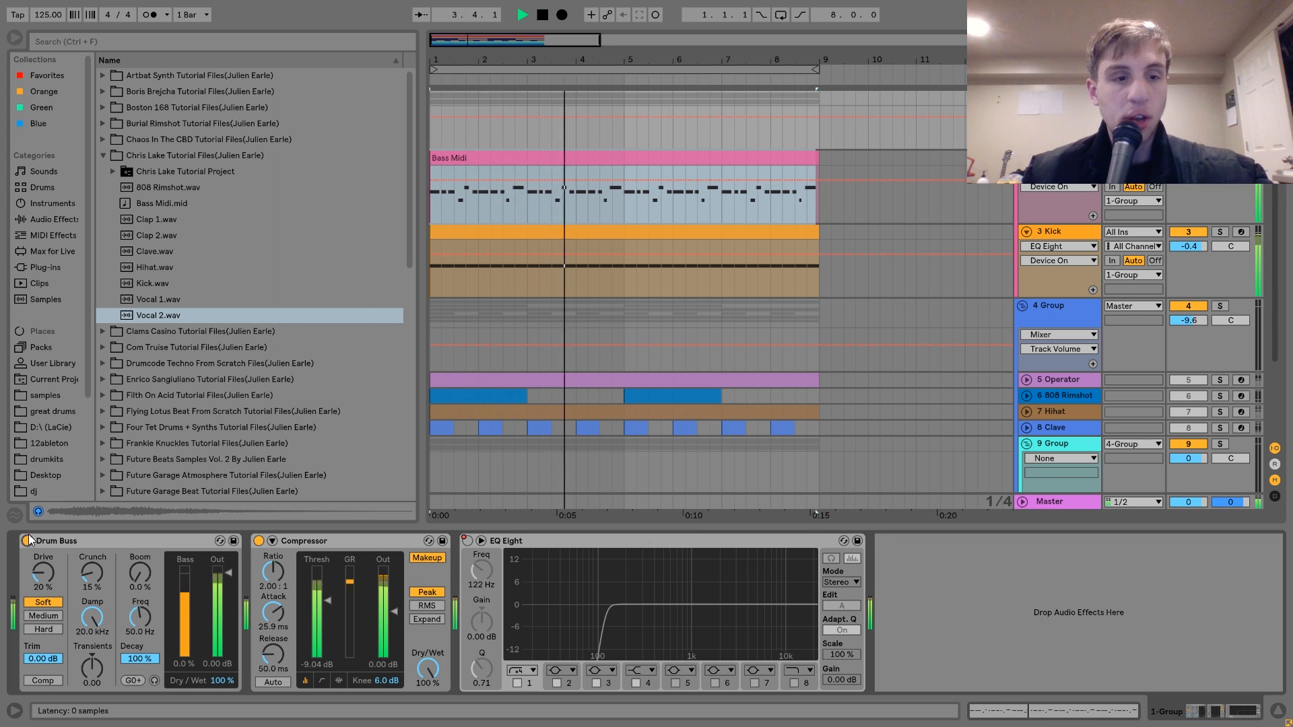
key(space)
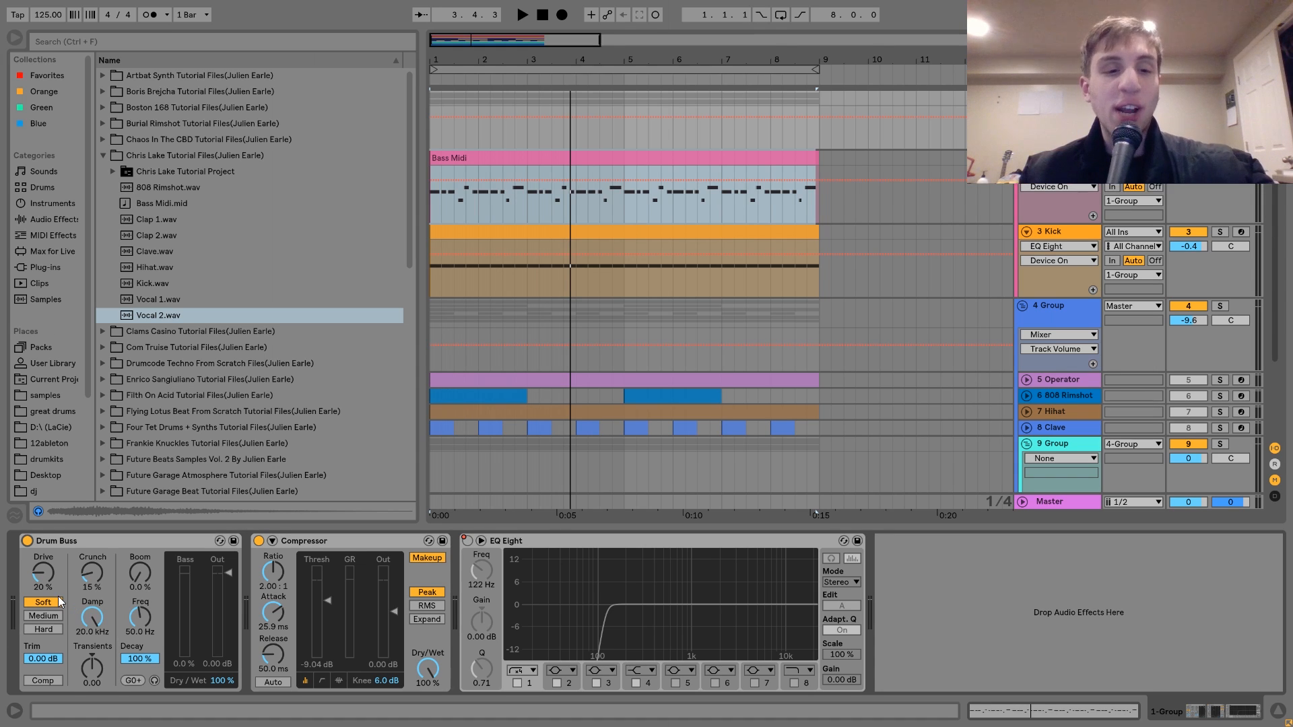
Bypass and re-enable only the 1-Group's Drum Buss during playback to hear what it adds.
click(27, 541)
key(space)
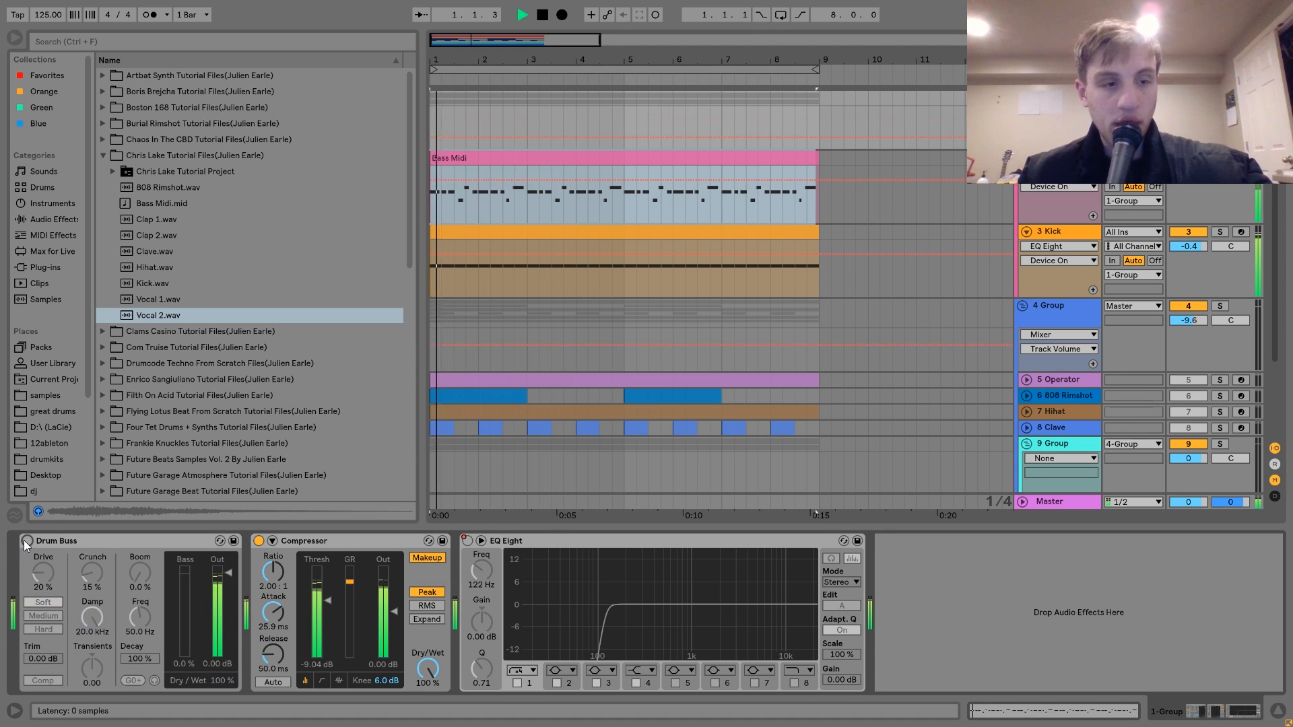
click(27, 541)
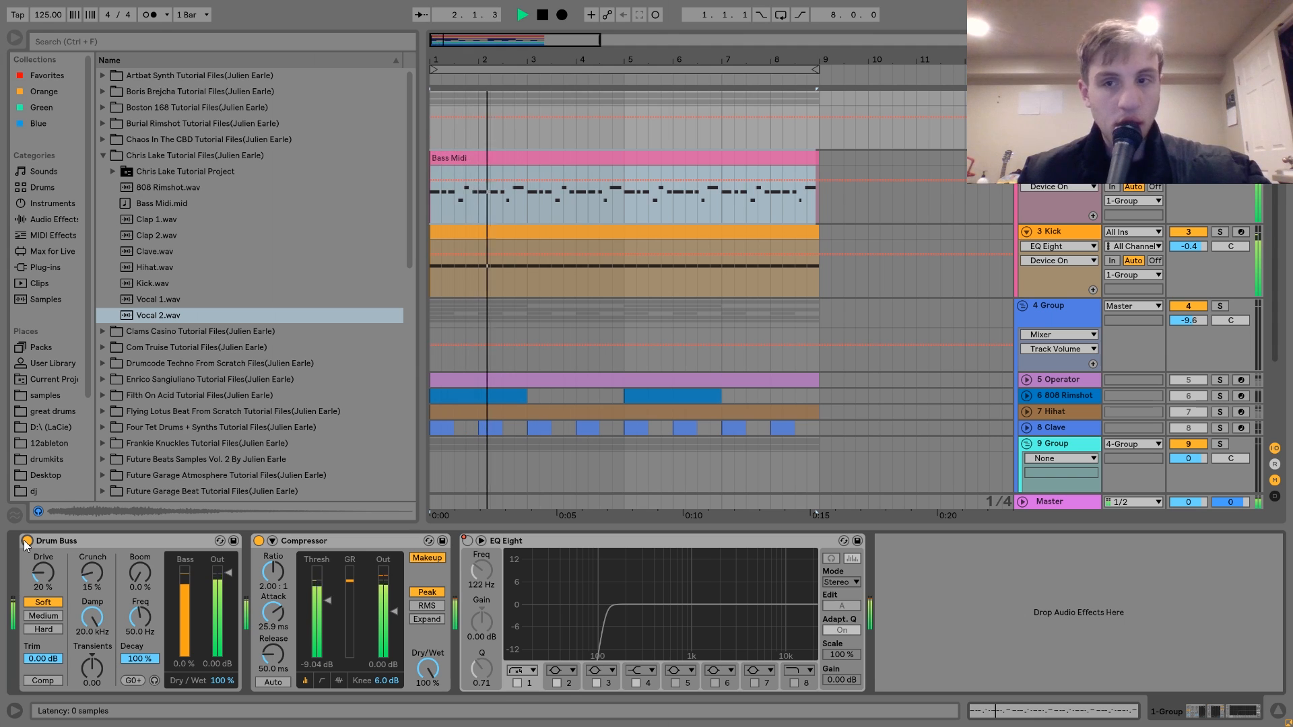
key(space)
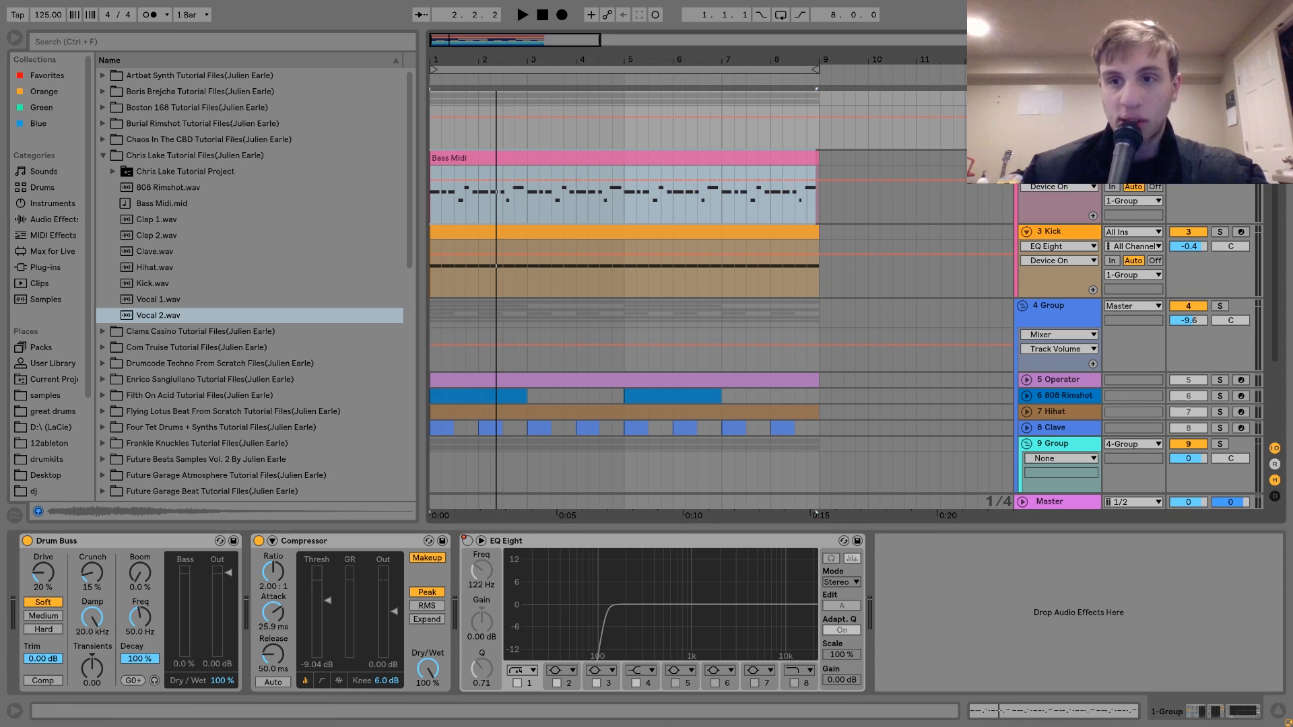
Play the full mix in short passes to examine how the 1-Group's Compressor reacts.
key(space)
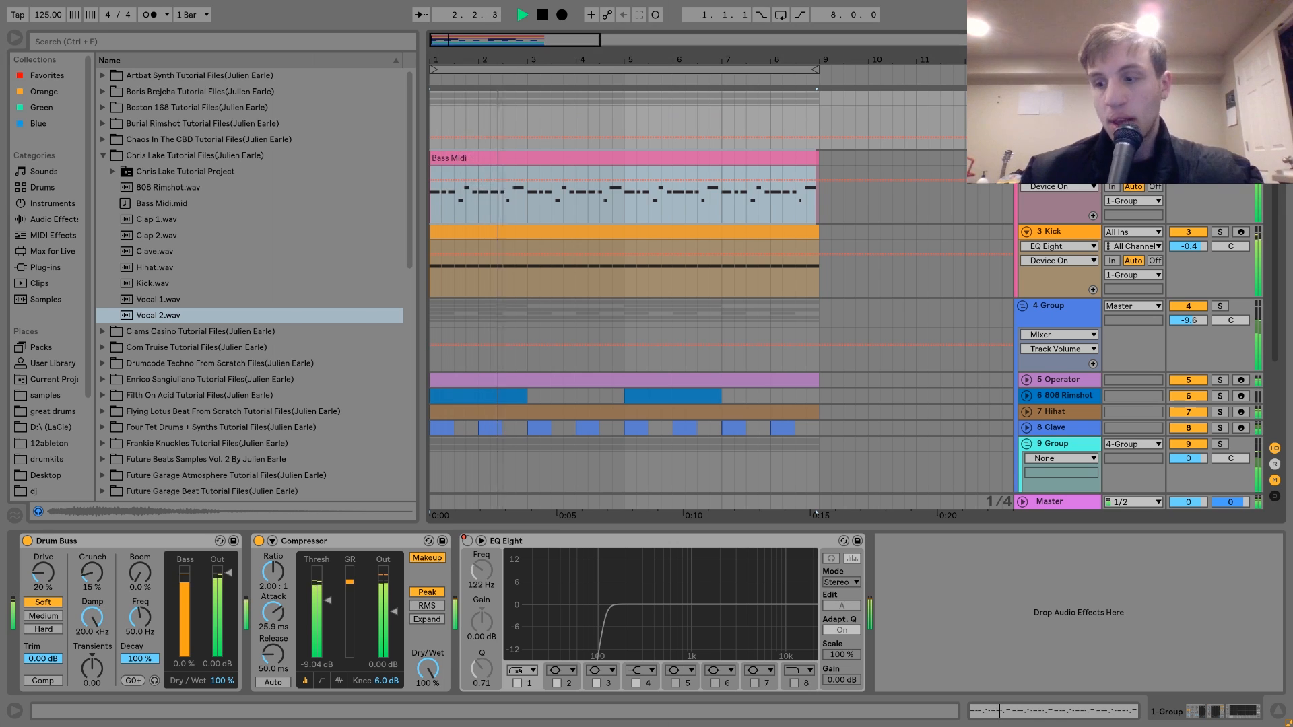
key(space)
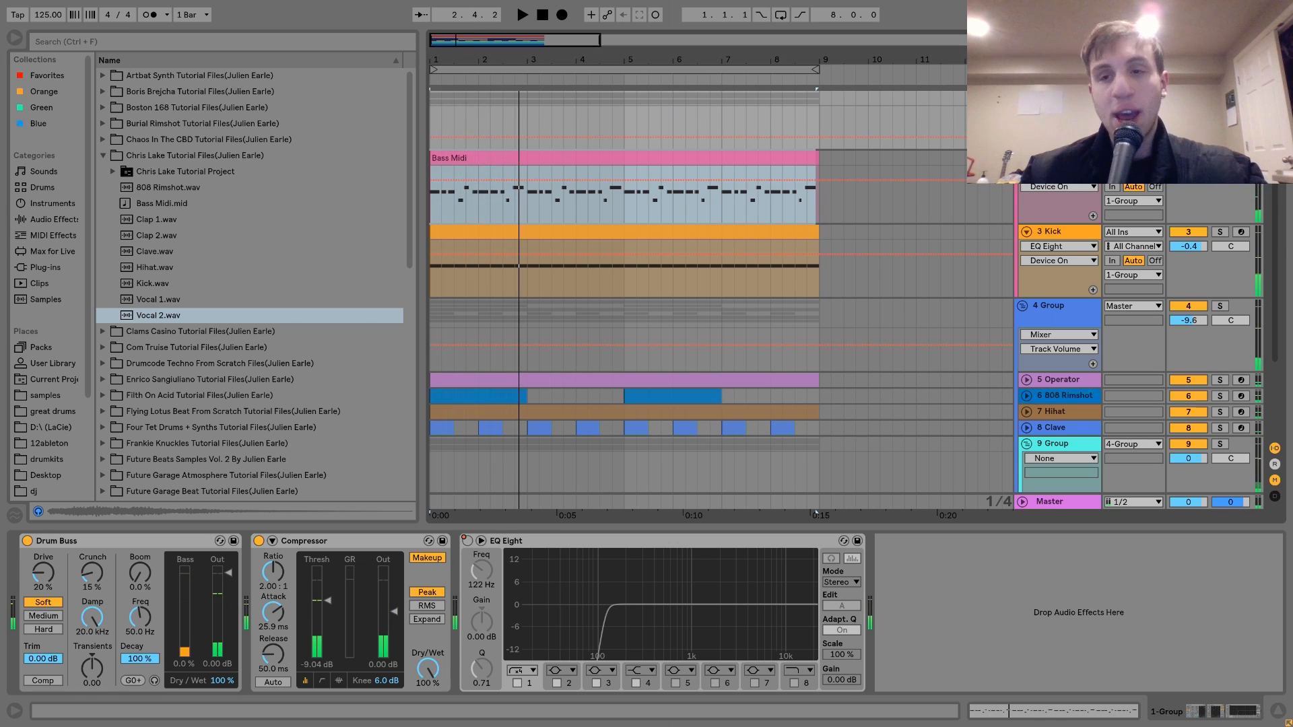
key(space)
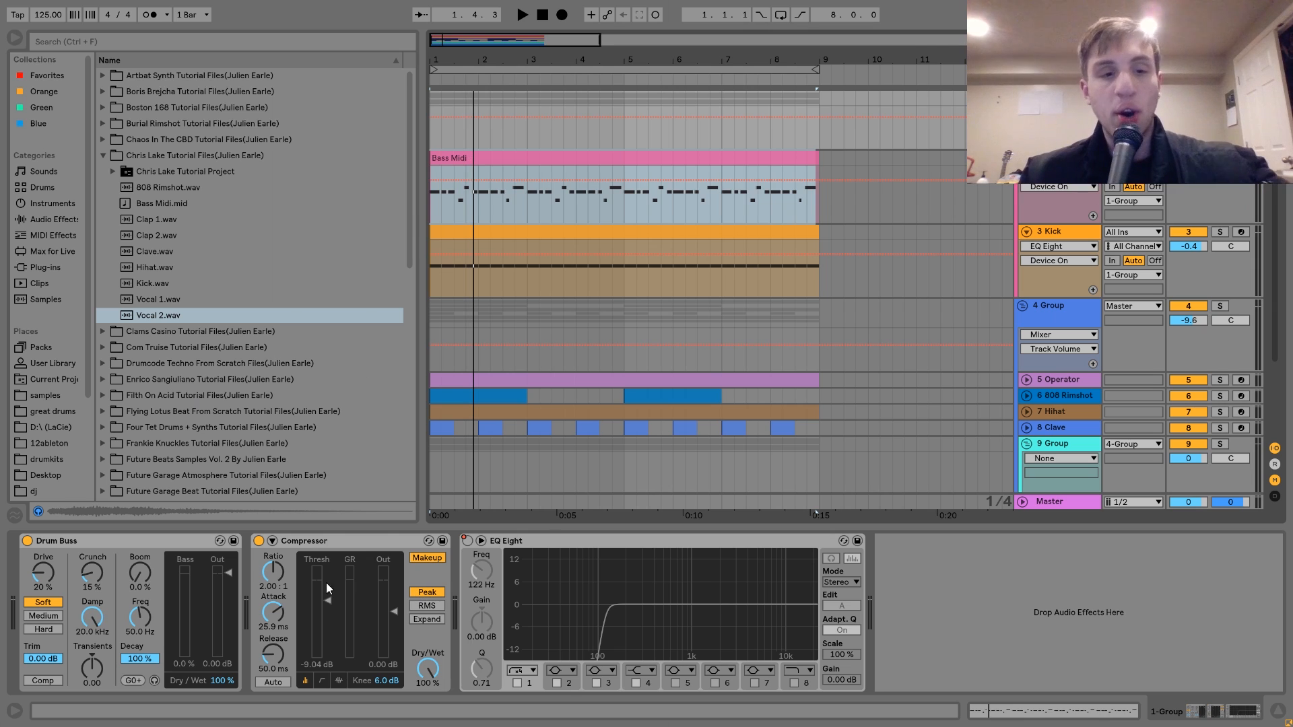
key(space)
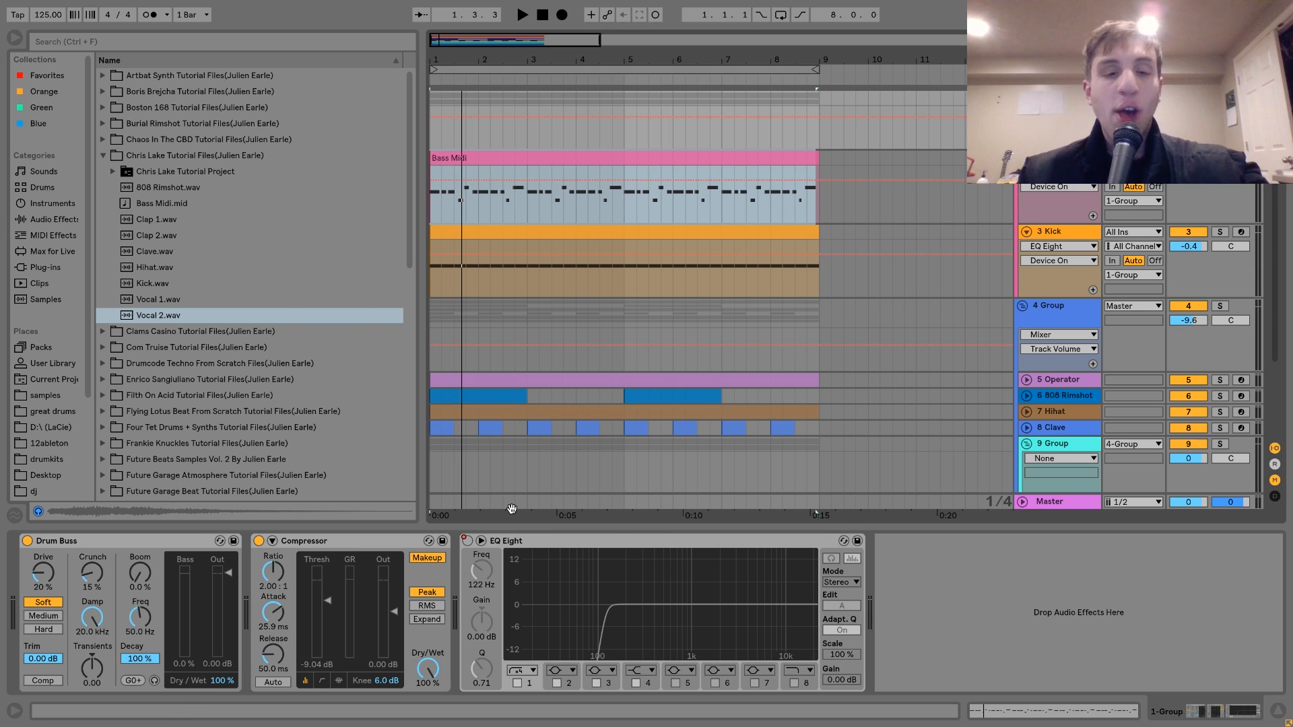
Play the arrangement from 7.3.1 to examine the 1-Group's EQ Eight on/off automation, and turn on arrangement looping.
click(773, 134)
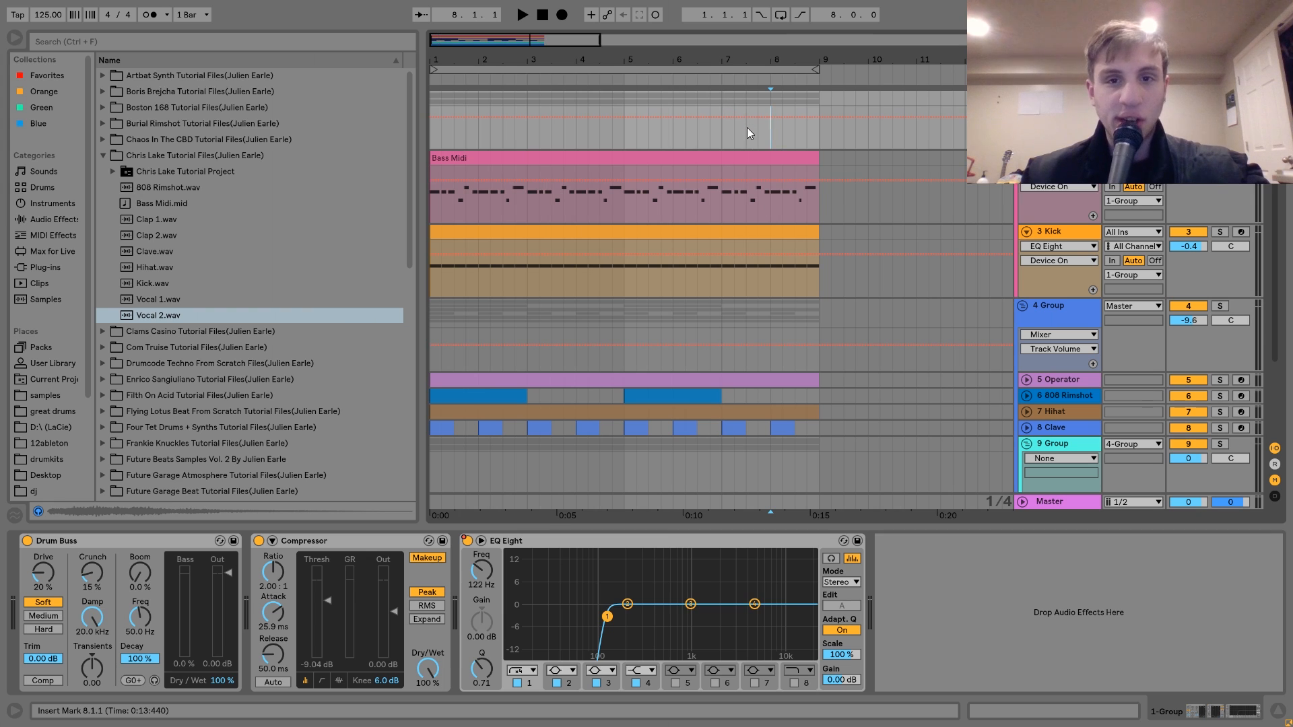
click(746, 132)
key(space)
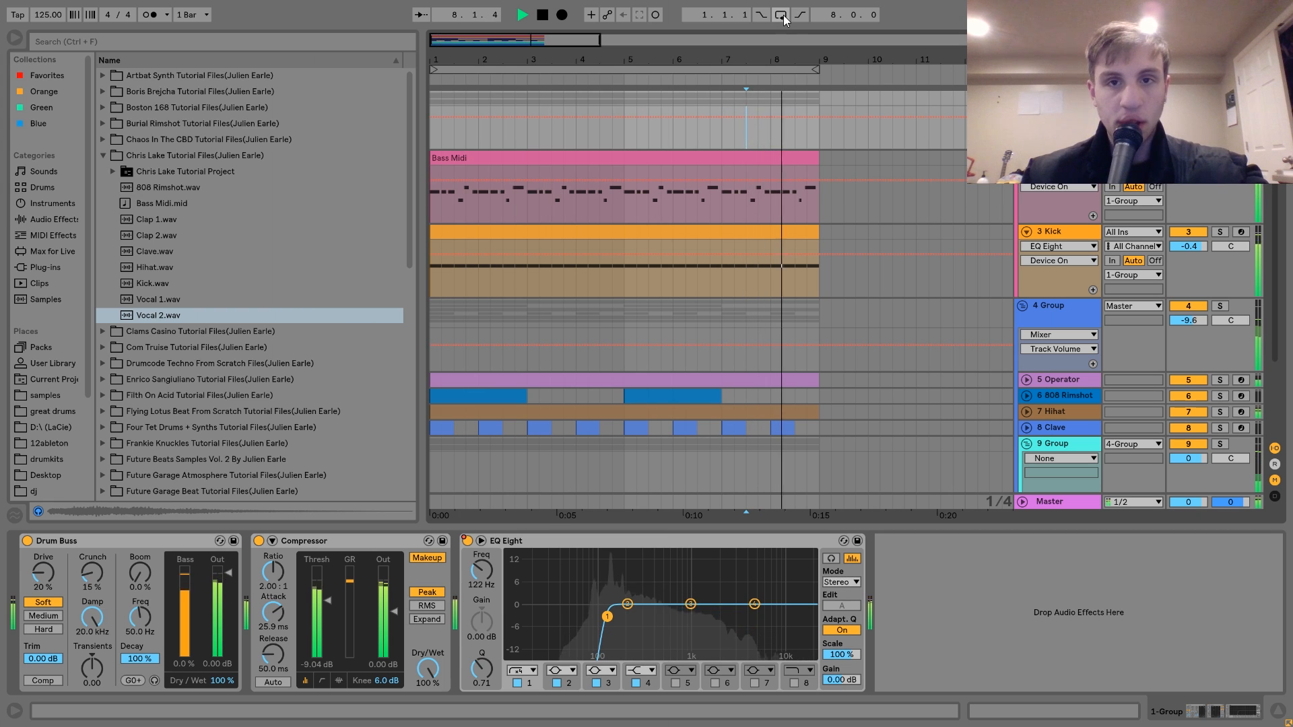
click(781, 15)
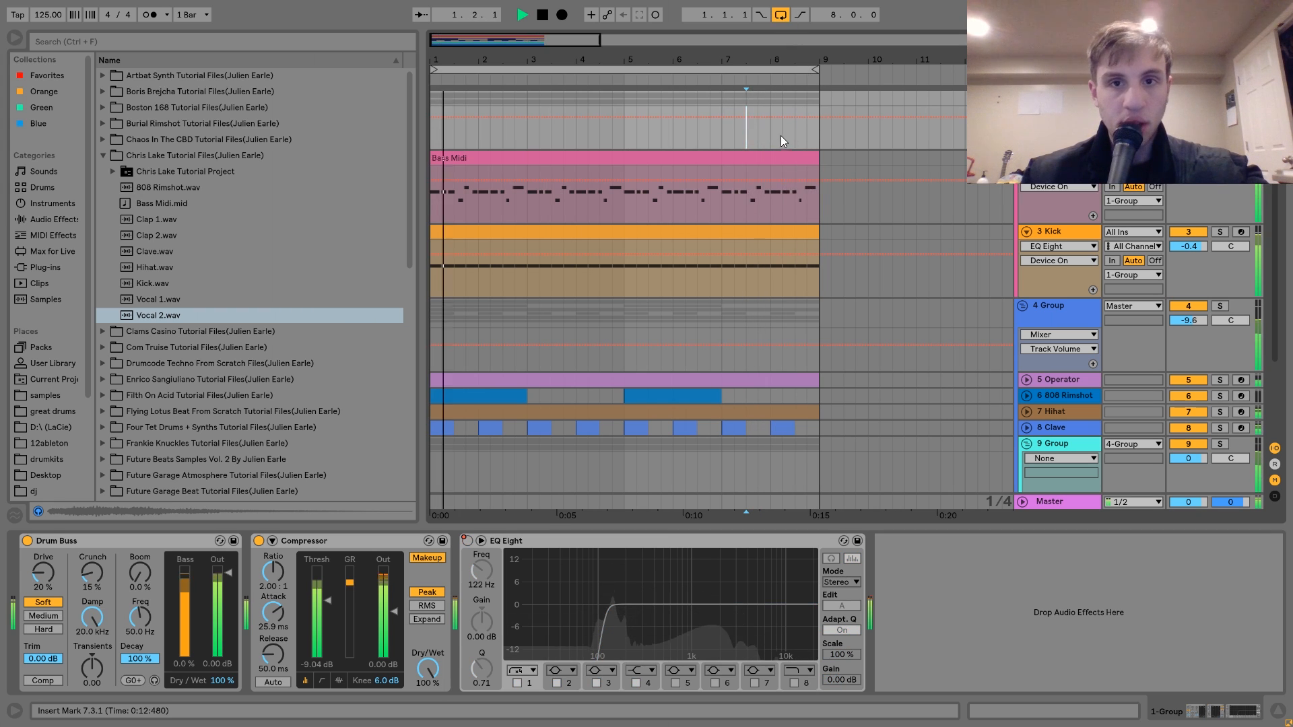
Replay the end of the loop from 7.3.1 and then from 8.1.1 to examine the 1-Group's EQ Eight on/off automation.
key(space)
key(space)
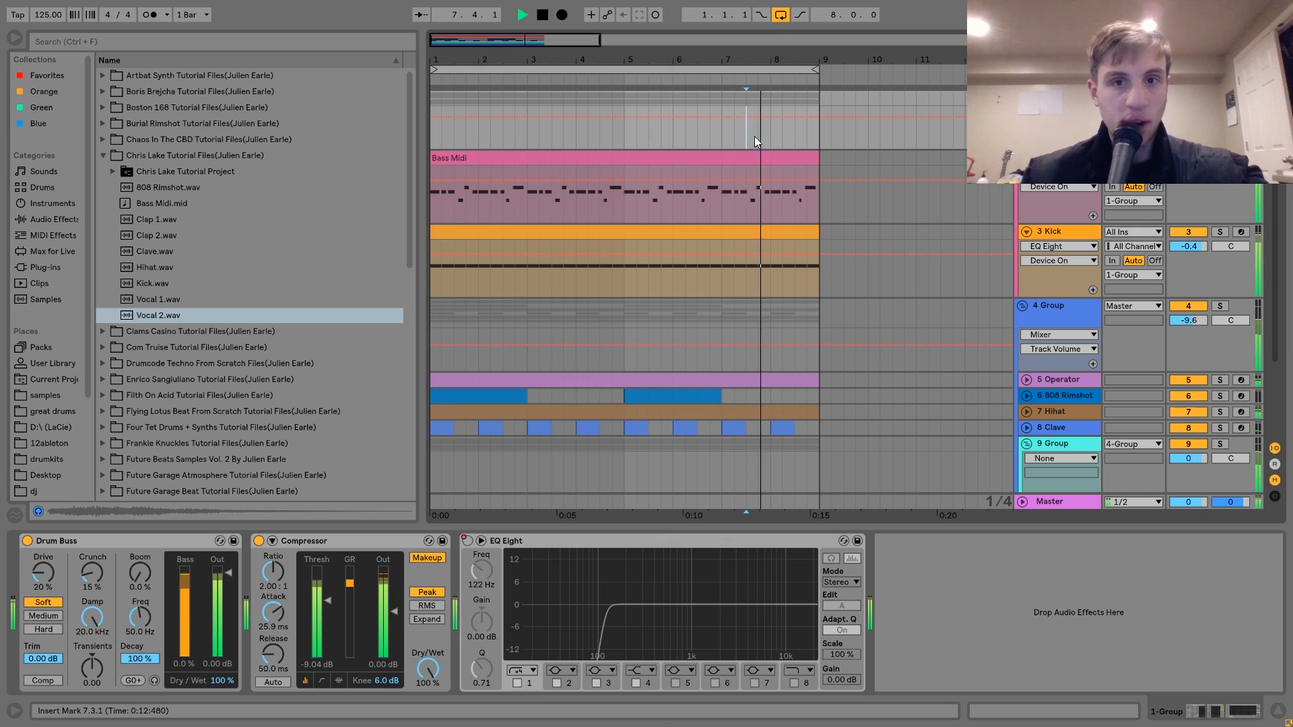
key(space)
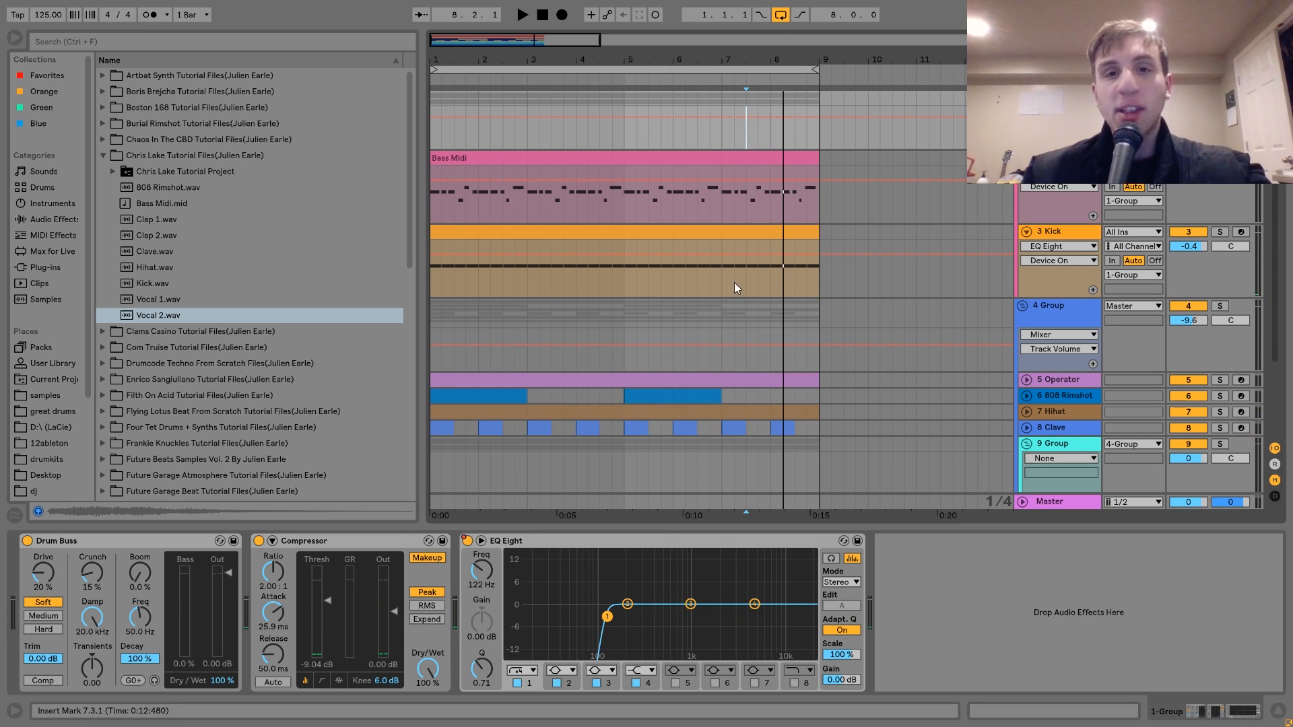
click(769, 133)
key(space)
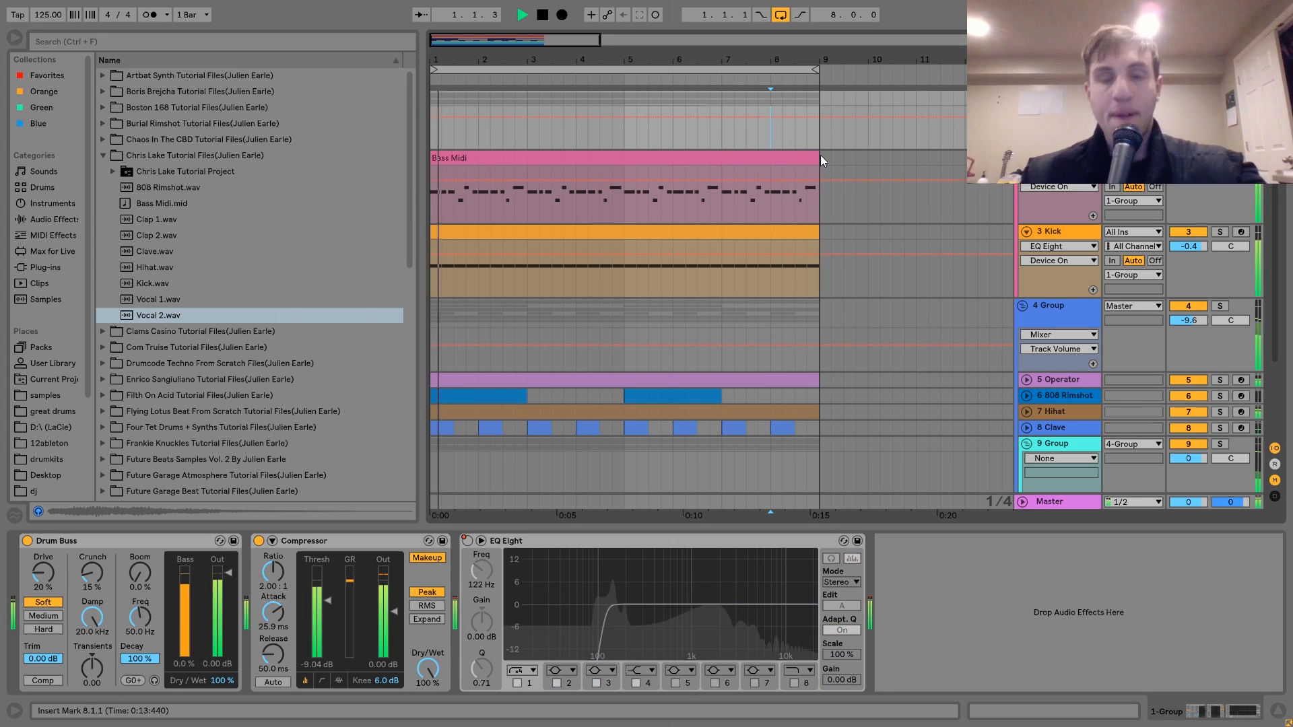
key(space)
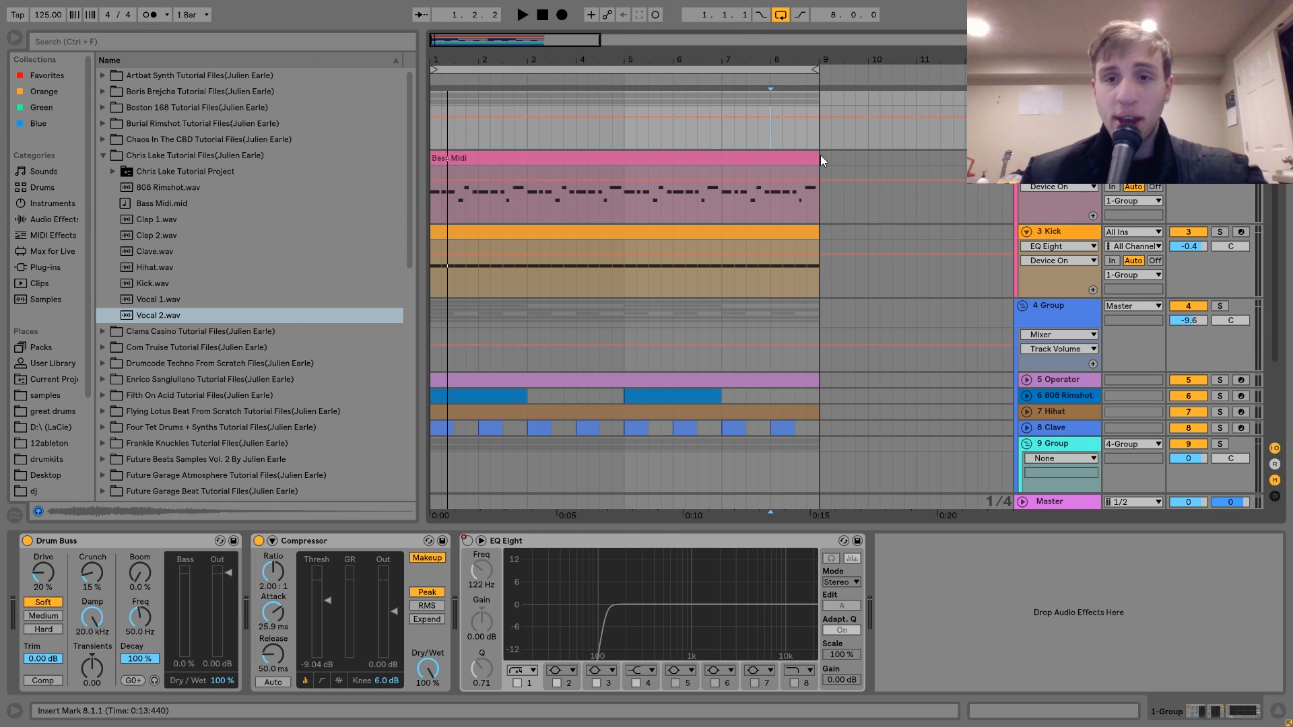
Expand the 5 Operator track and play it soloed to hear its part alone.
scroll(820, 155, down, 3)
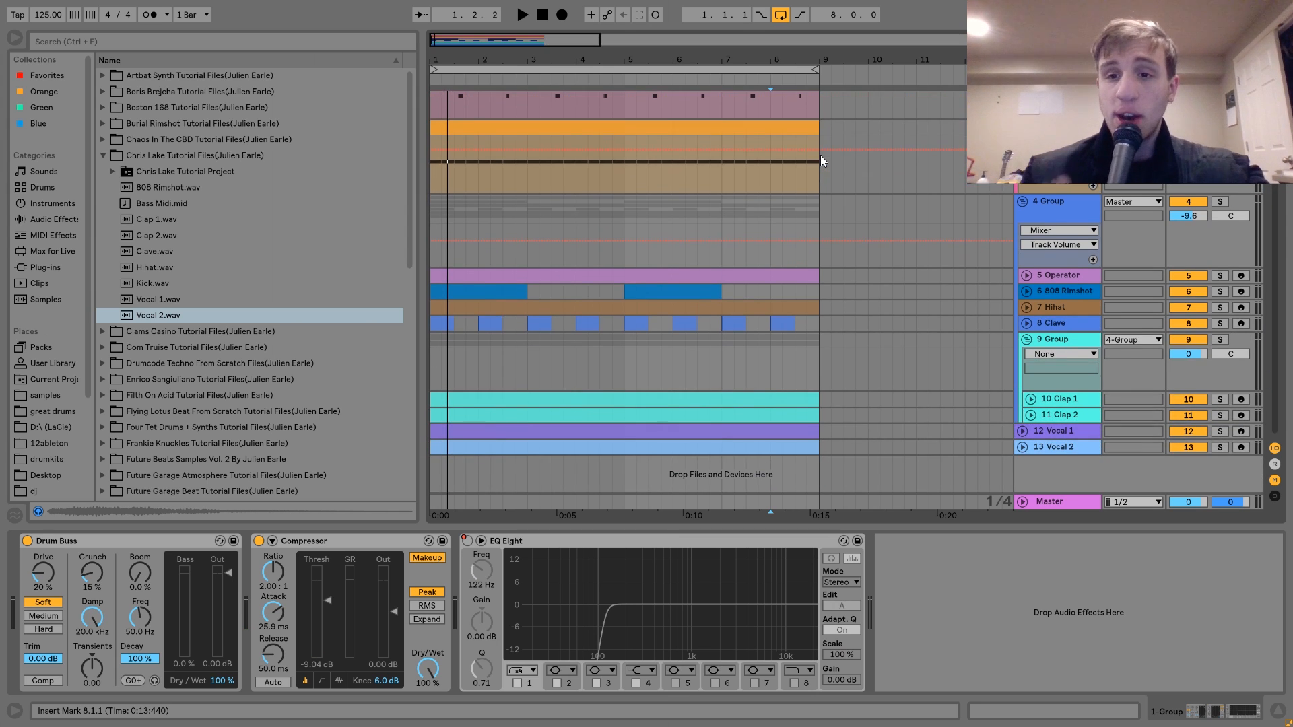
click(1049, 276)
click(1026, 276)
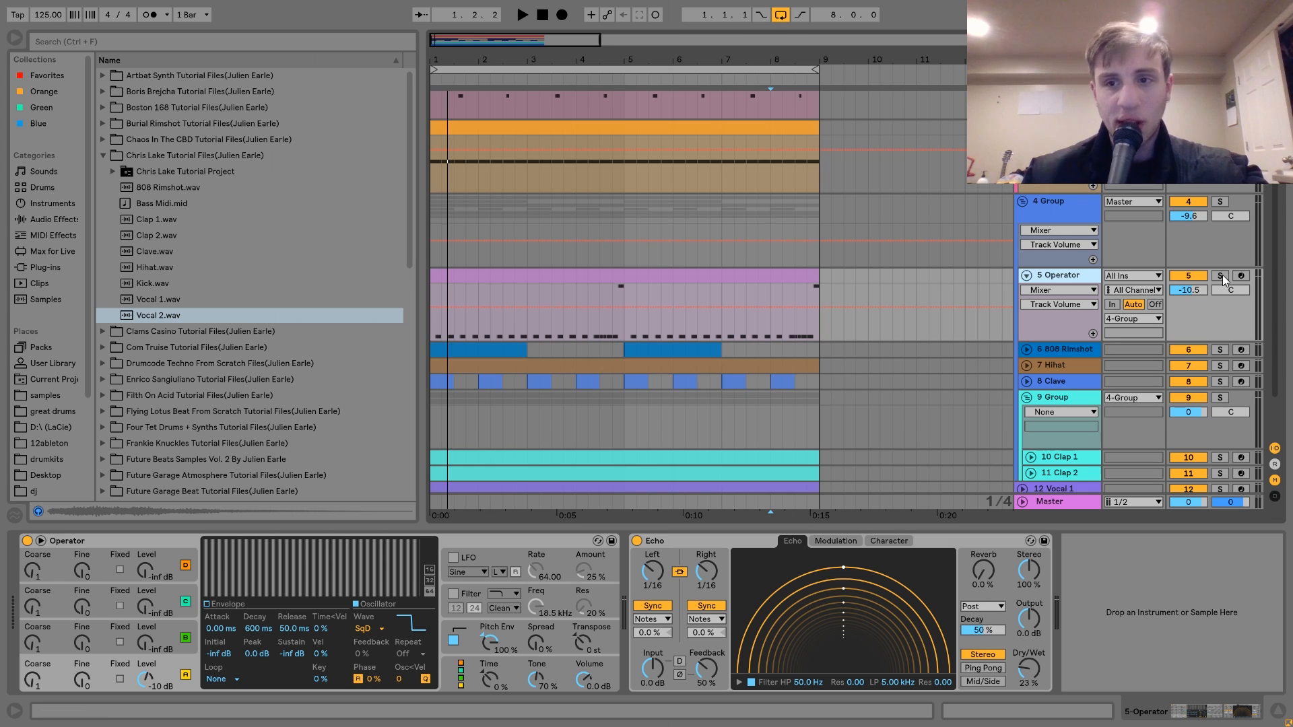
click(1220, 276)
key(space)
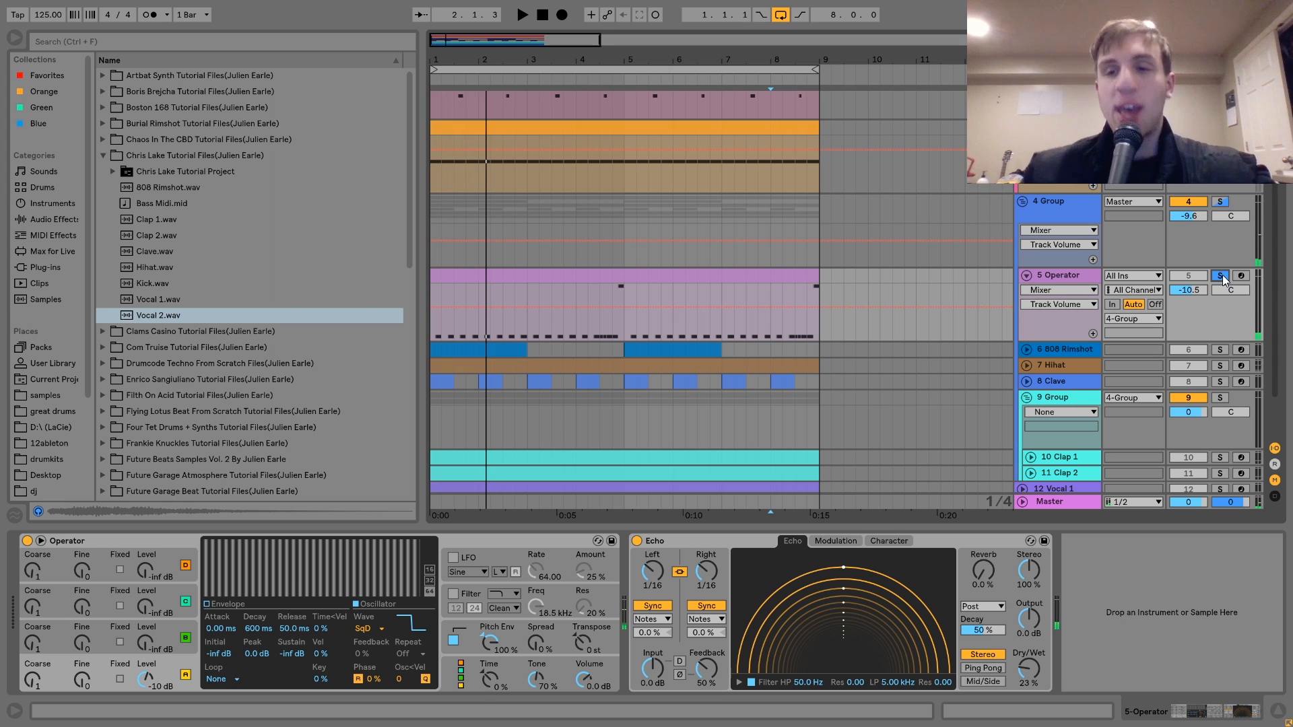
click(1223, 274)
click(1222, 275)
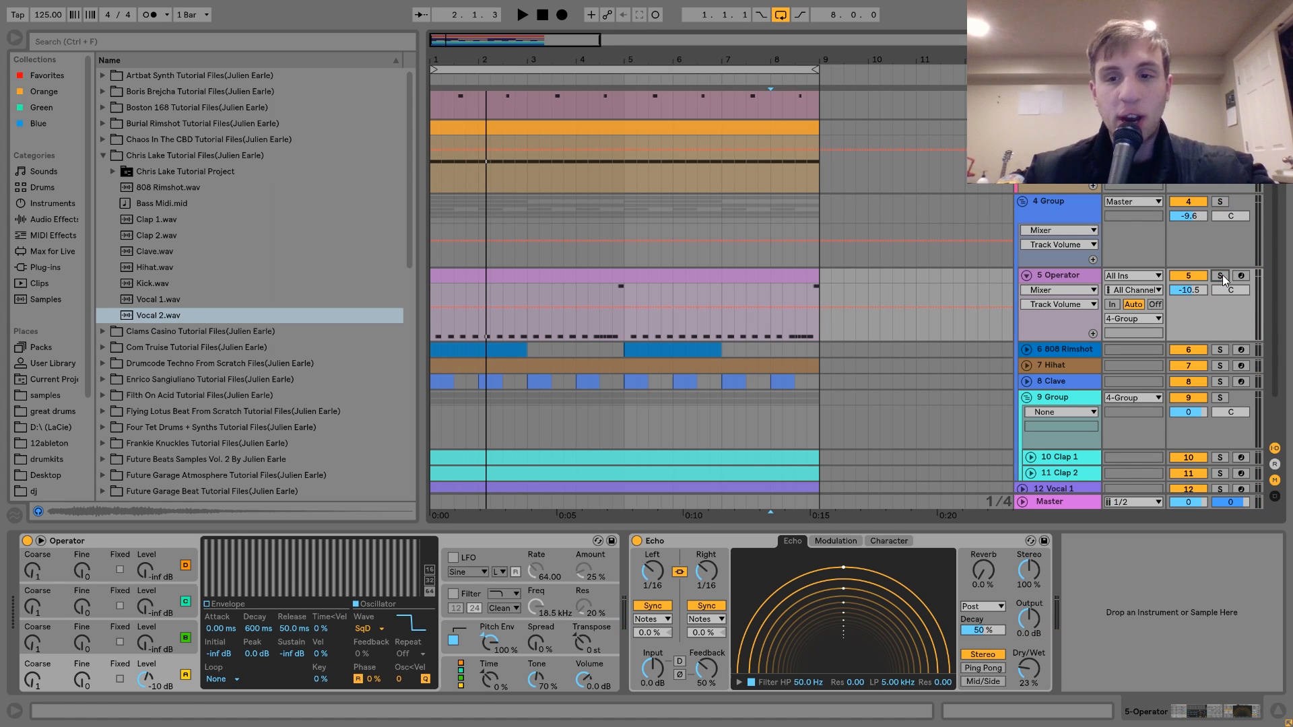
Play the soloed Operator track with and without the Hihat track soloed alongside it, and return to the full mix.
key(space)
click(1220, 366)
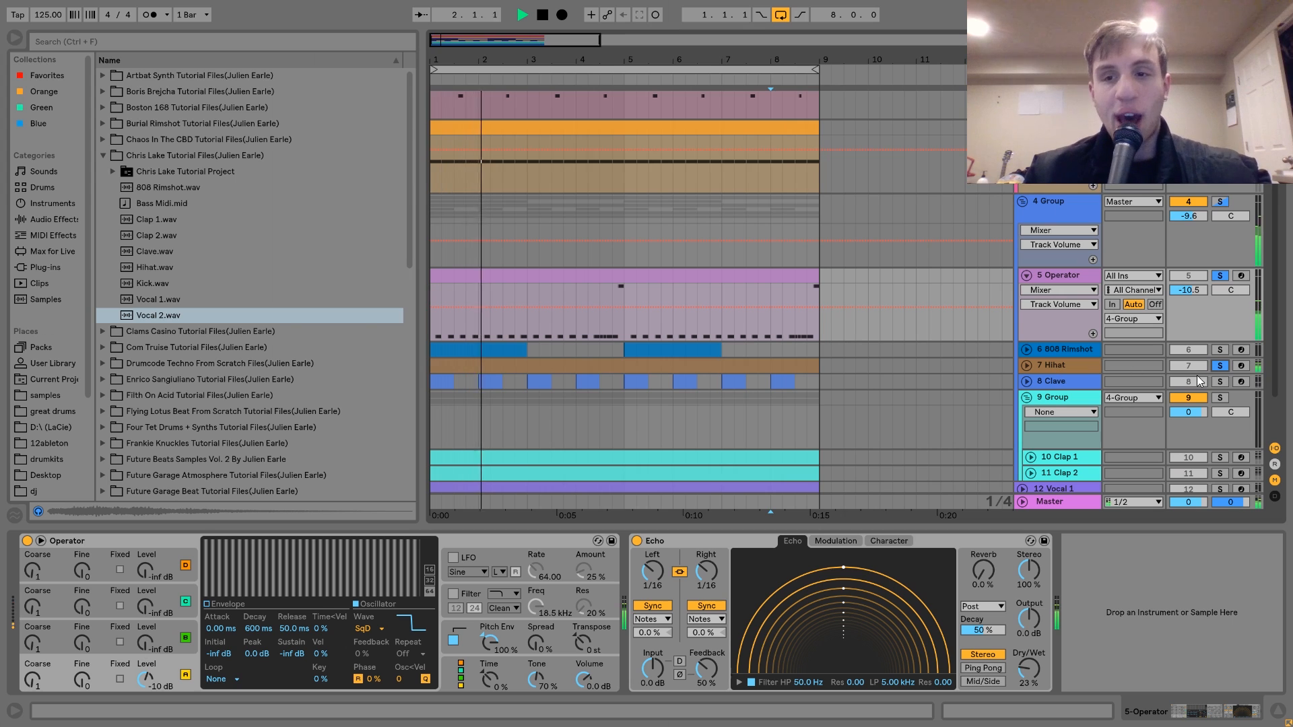
click(1220, 366)
key(space)
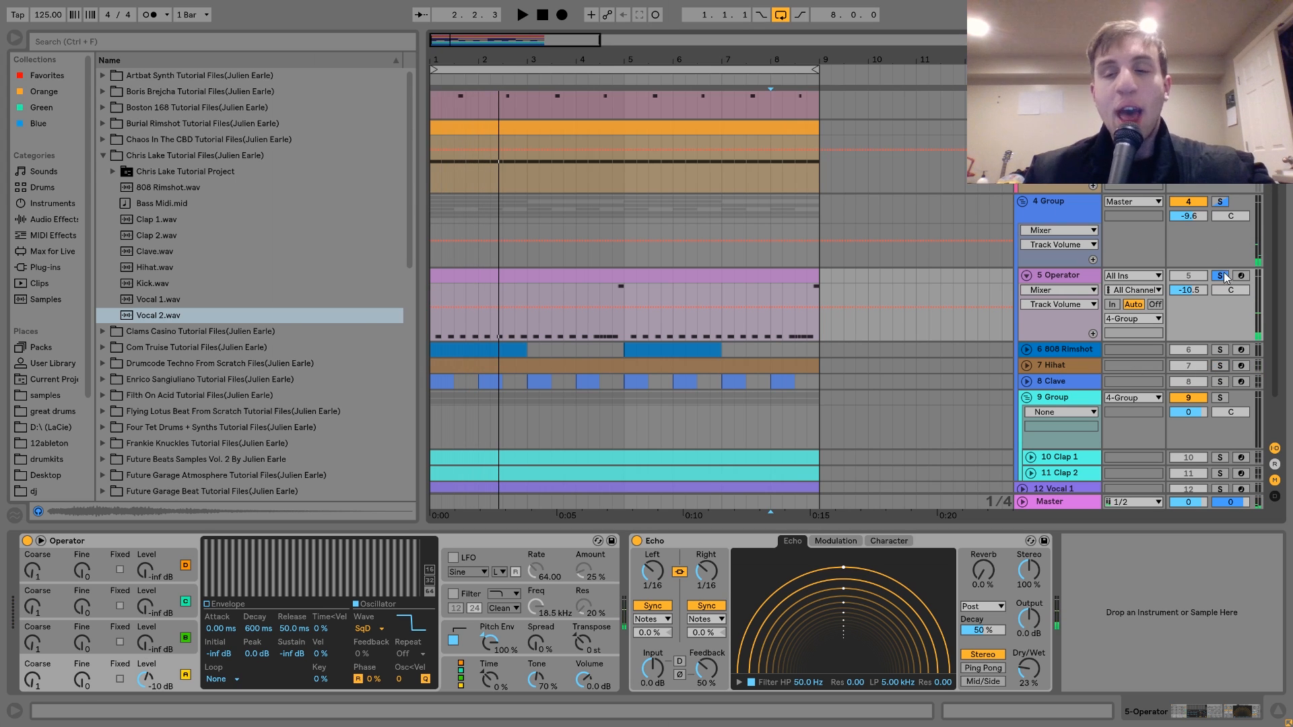
key(space)
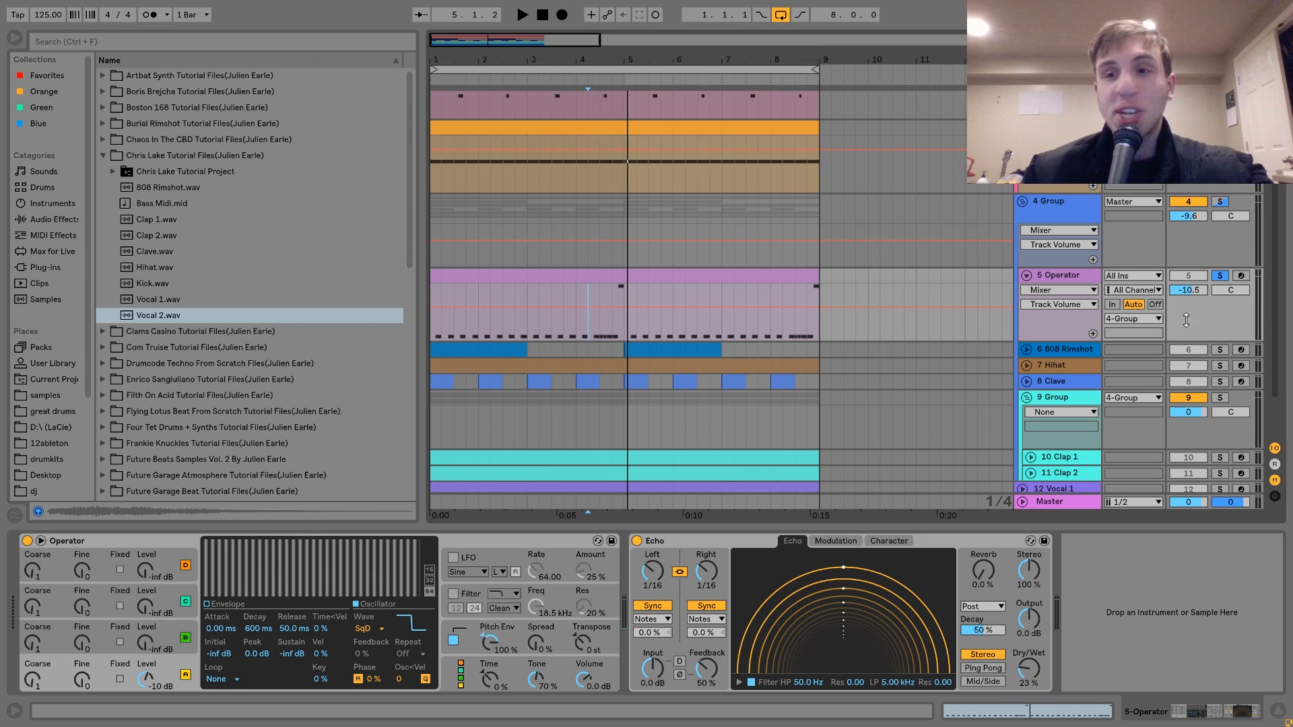
click(1223, 278)
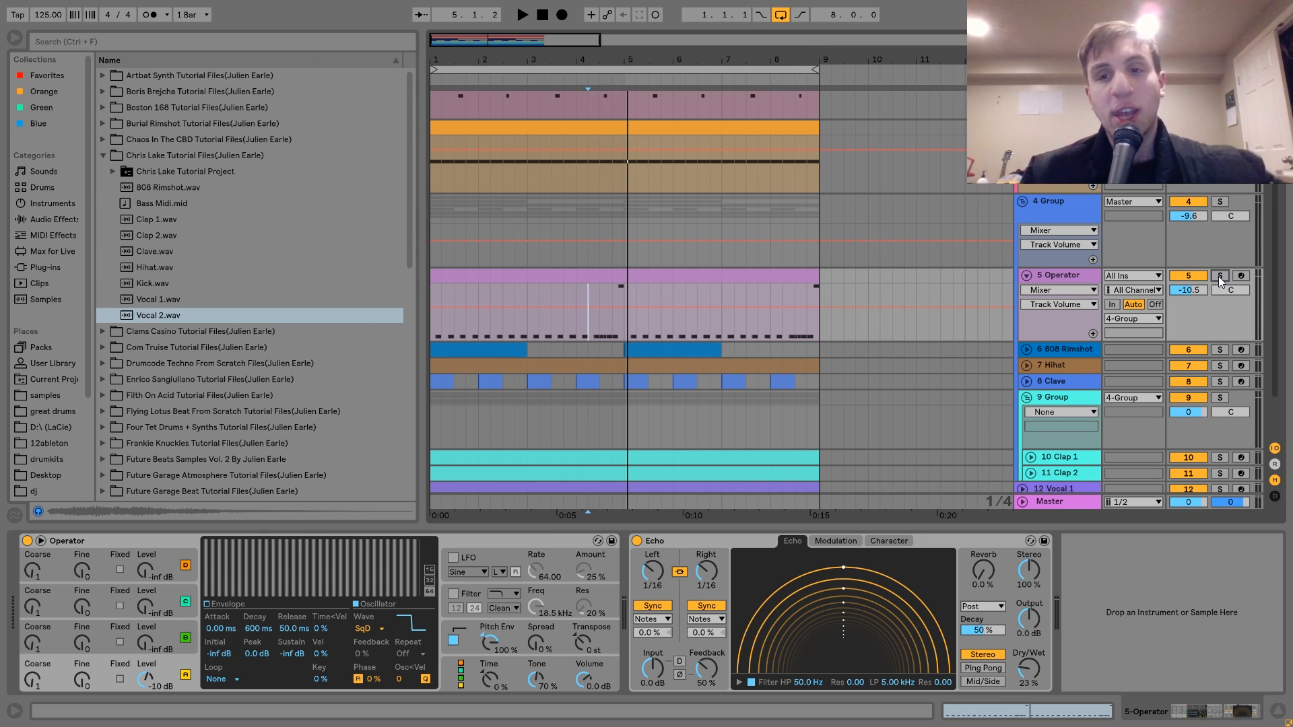
Play the mix with the Operator track muted and again with it enabled to compare its contribution.
click(1184, 276)
scroll(1184, 276, down, 1)
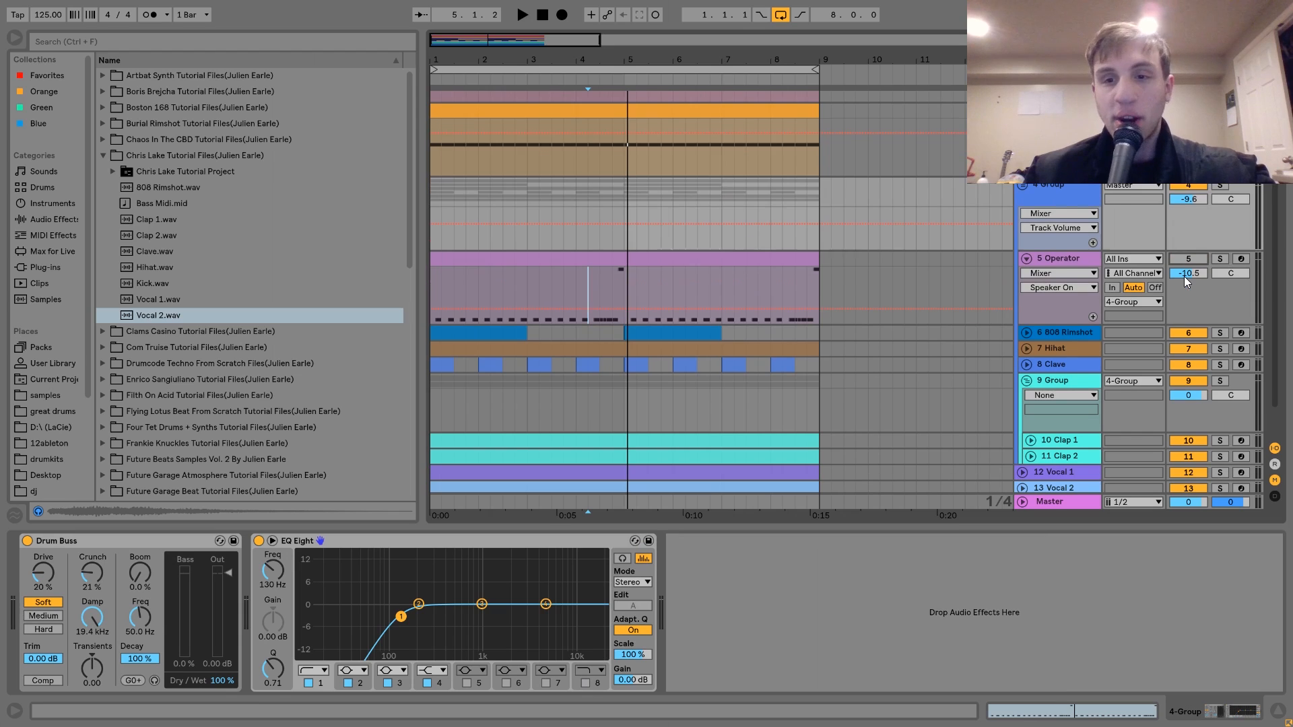
click(585, 257)
key(space)
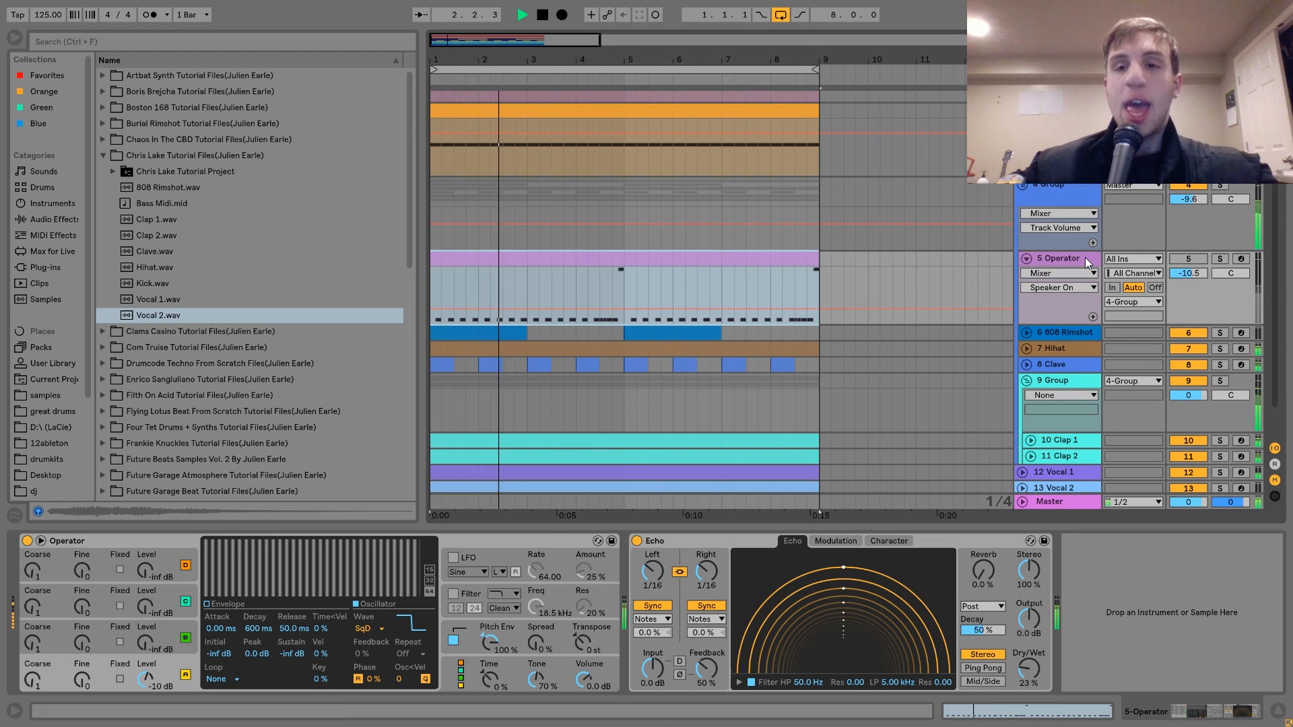
key(space)
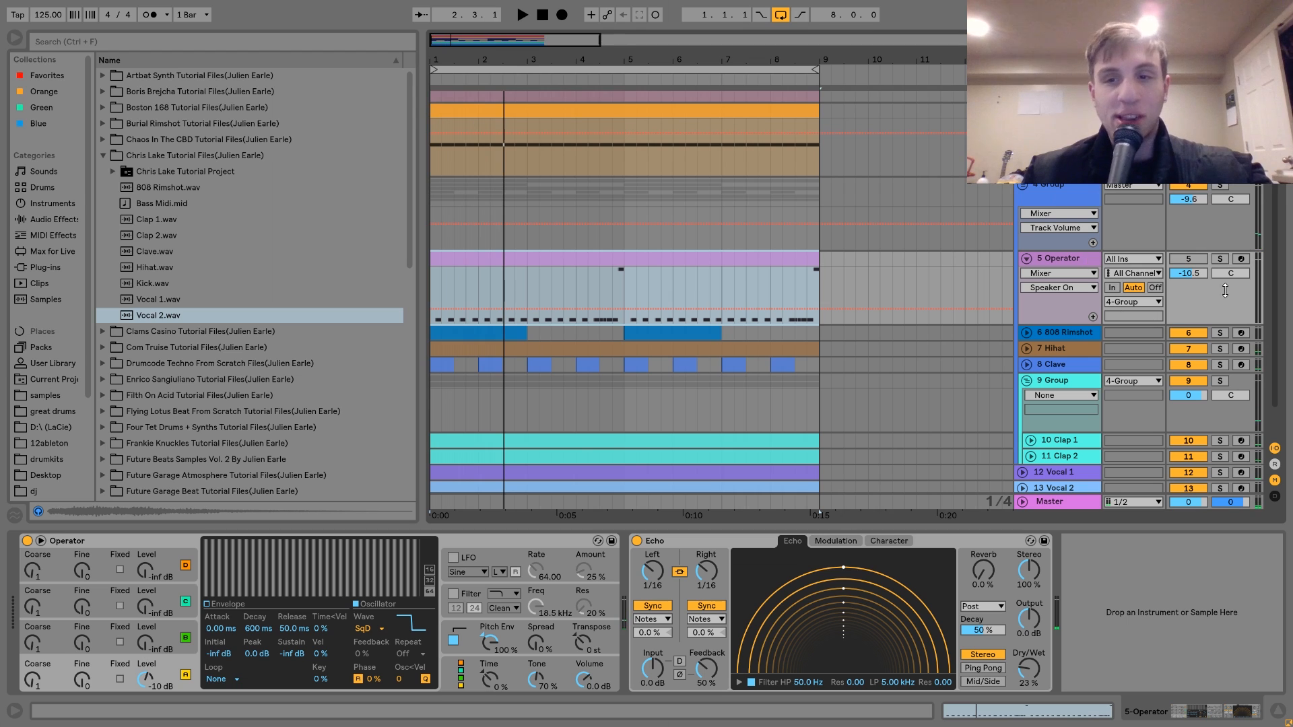
click(1201, 260)
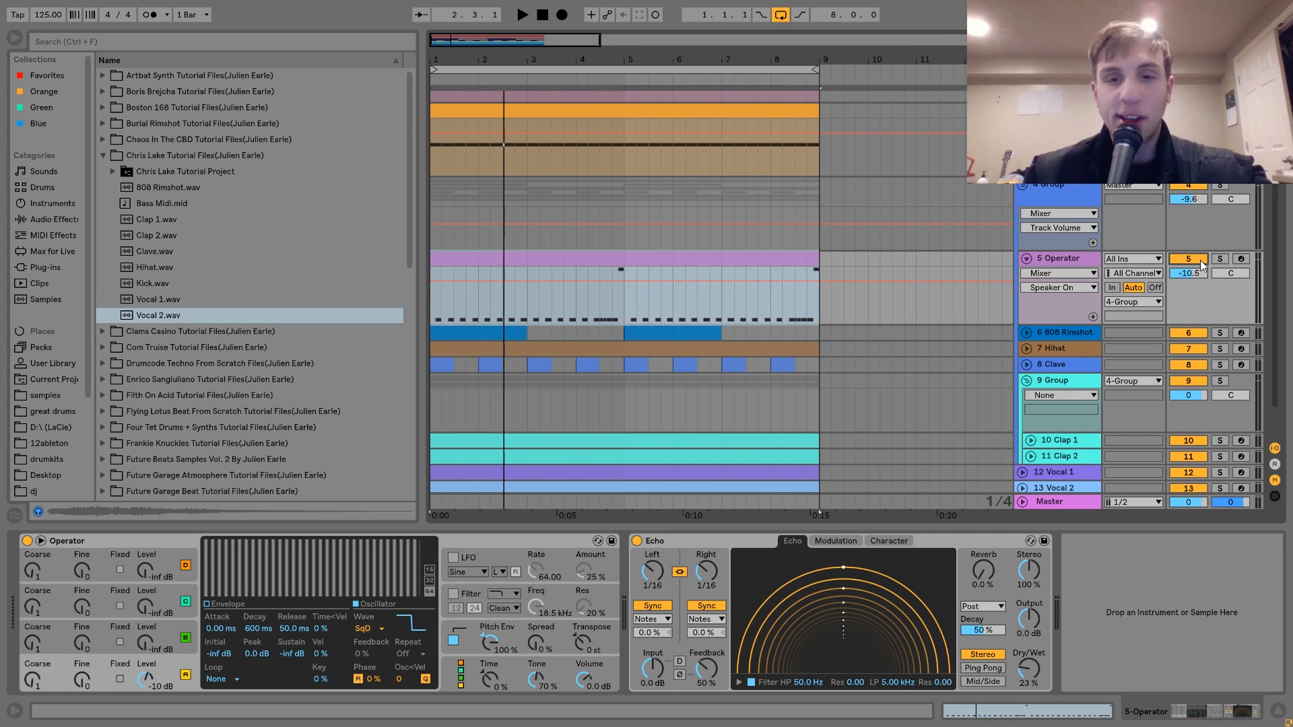
key(space)
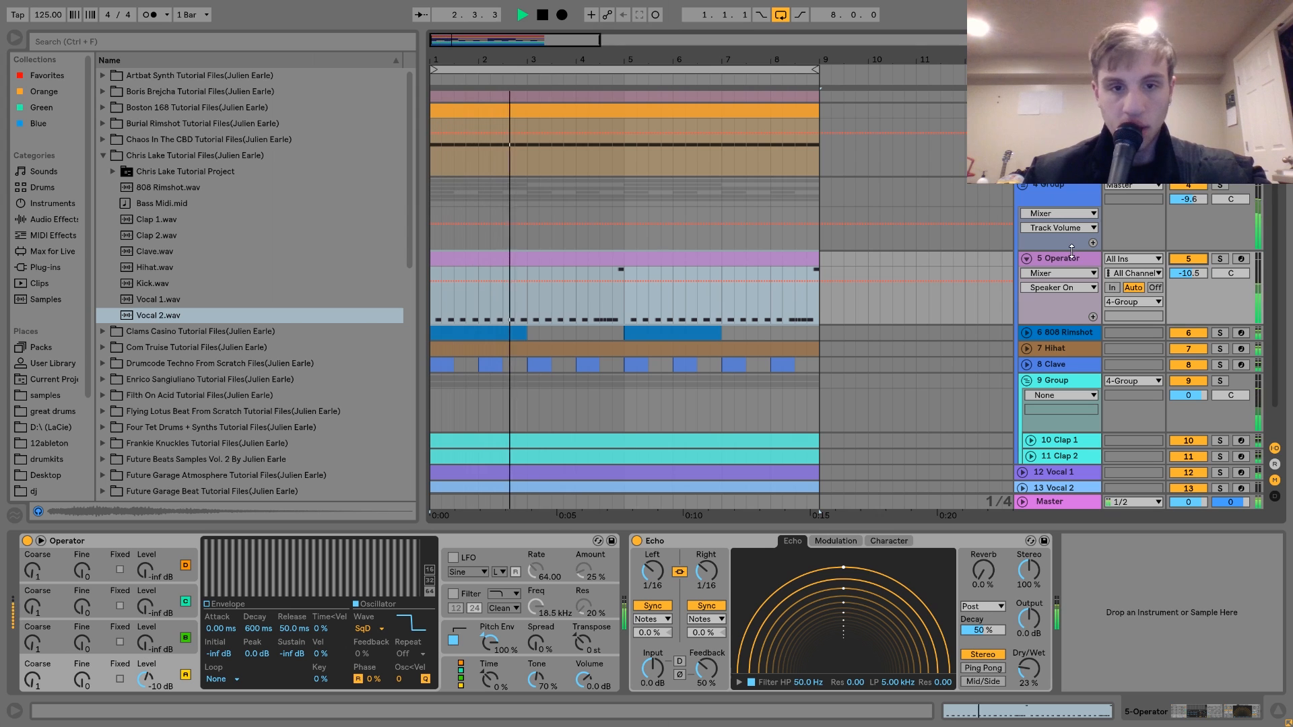
key(space)
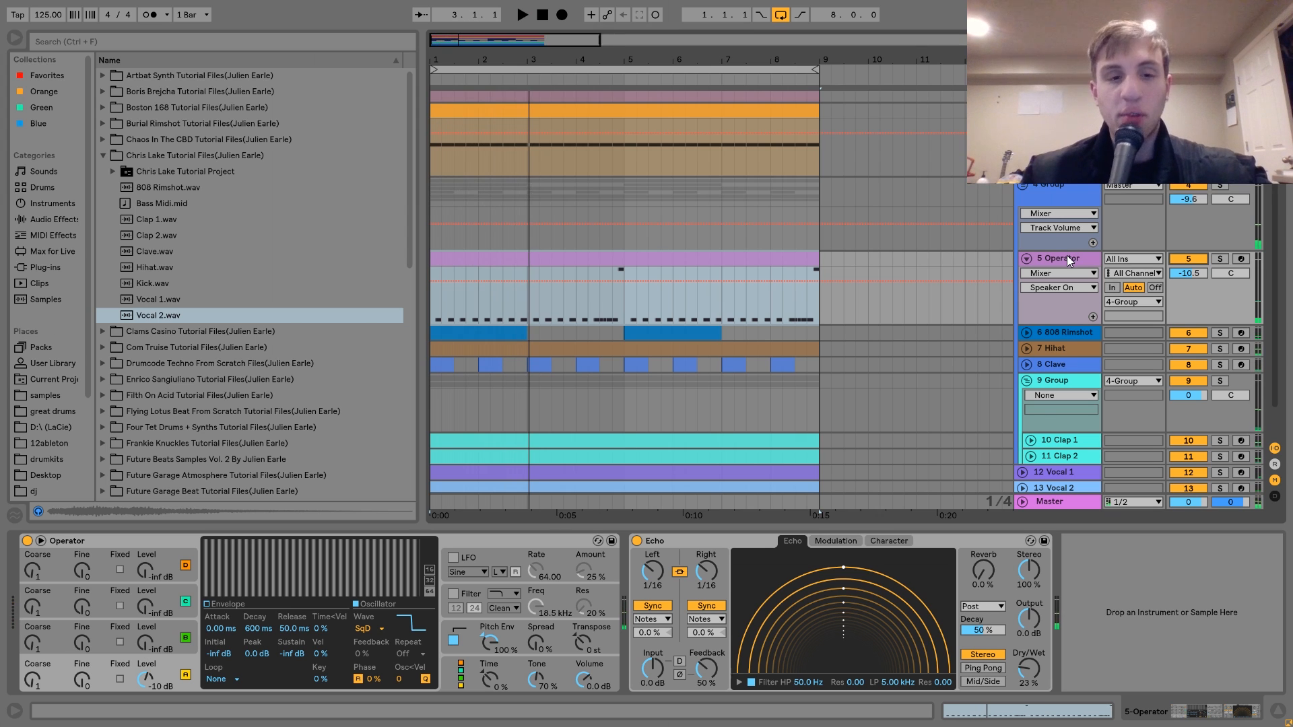
Solo the Operator track and open its MIDI clip to examine the note pattern over the eight bars.
click(1220, 259)
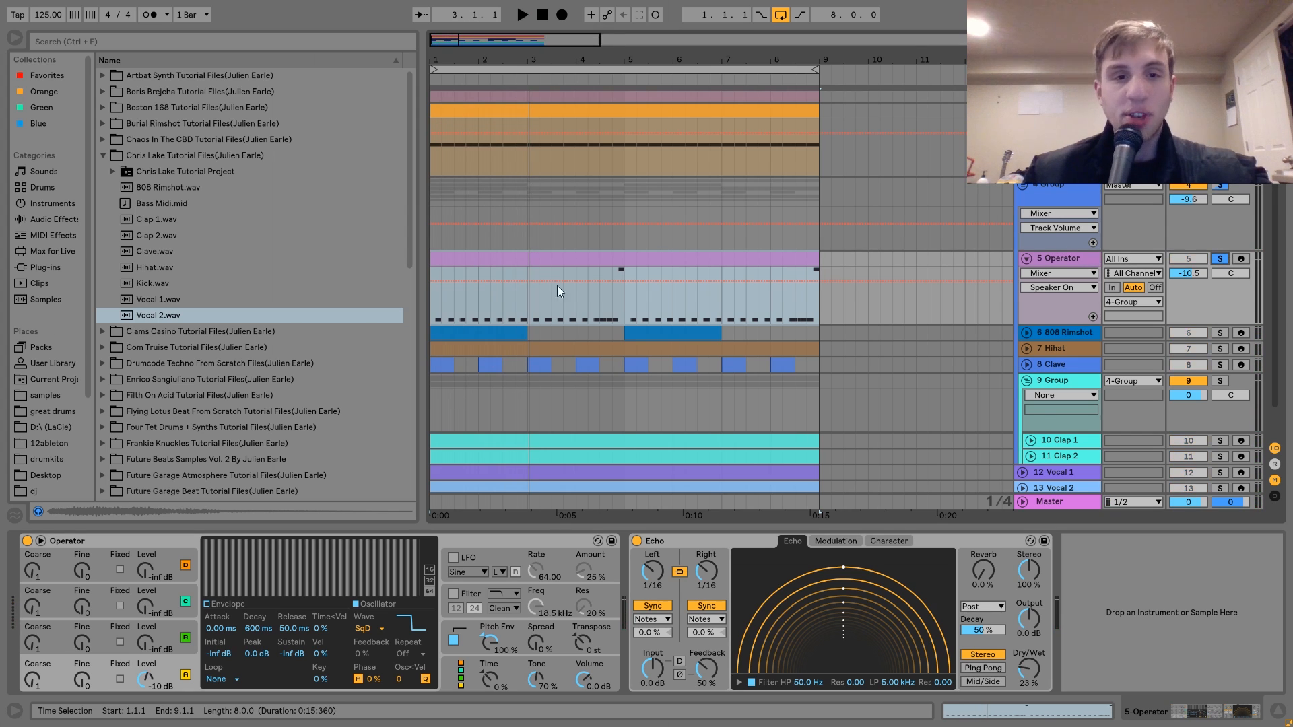
double_click(573, 273)
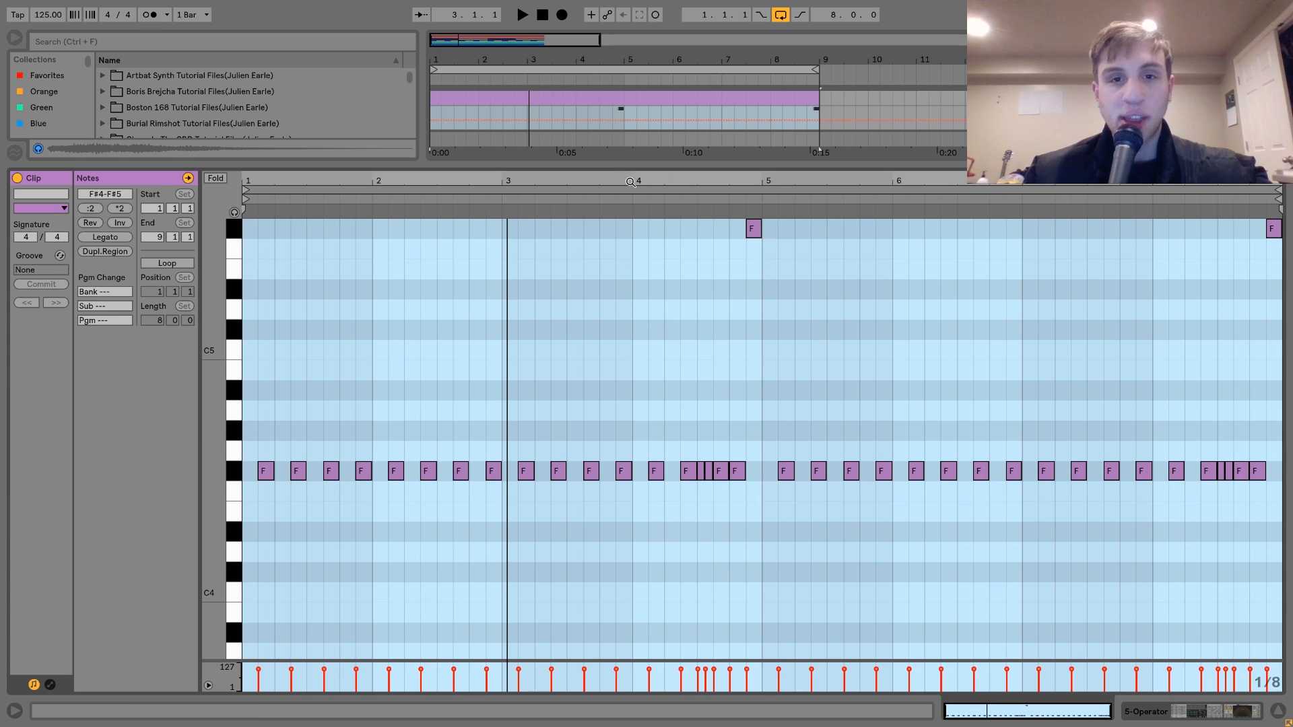
click(663, 204)
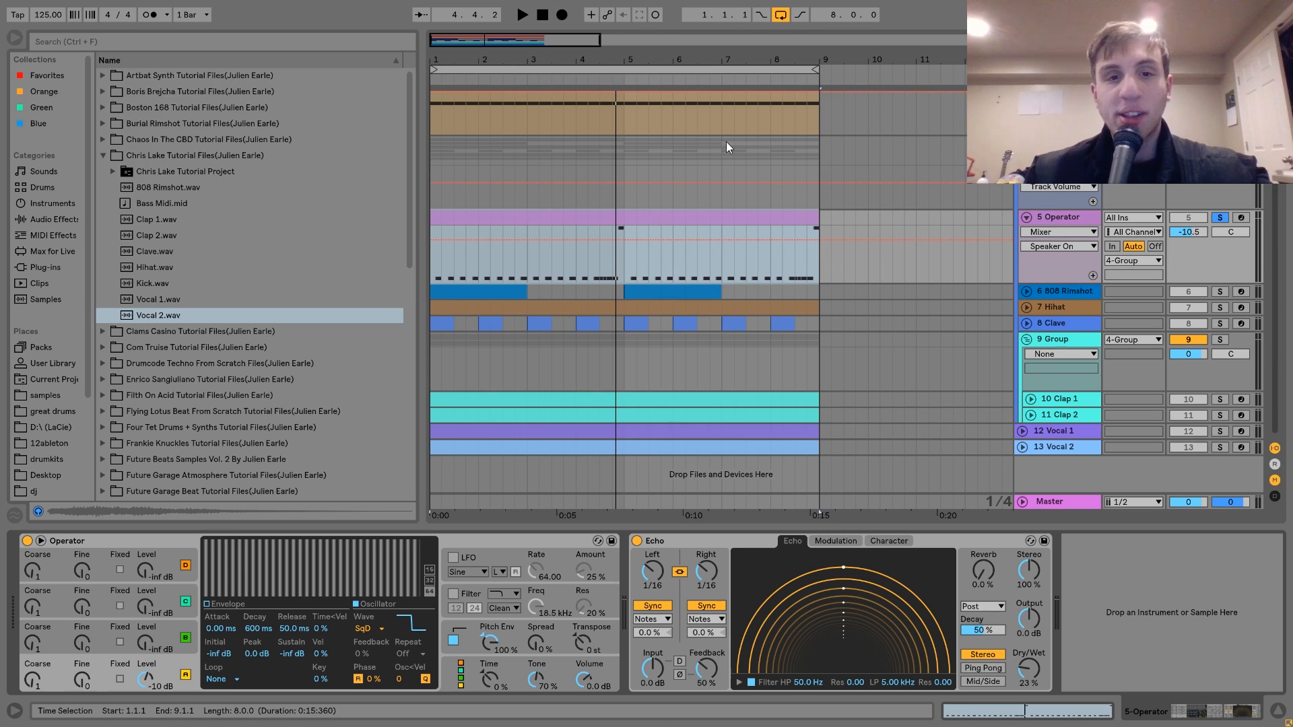
Play the full mix from 4.1.1 to hear the Operator's closely spaced notes at the end of bar 4.
click(580, 273)
click(577, 271)
key(space)
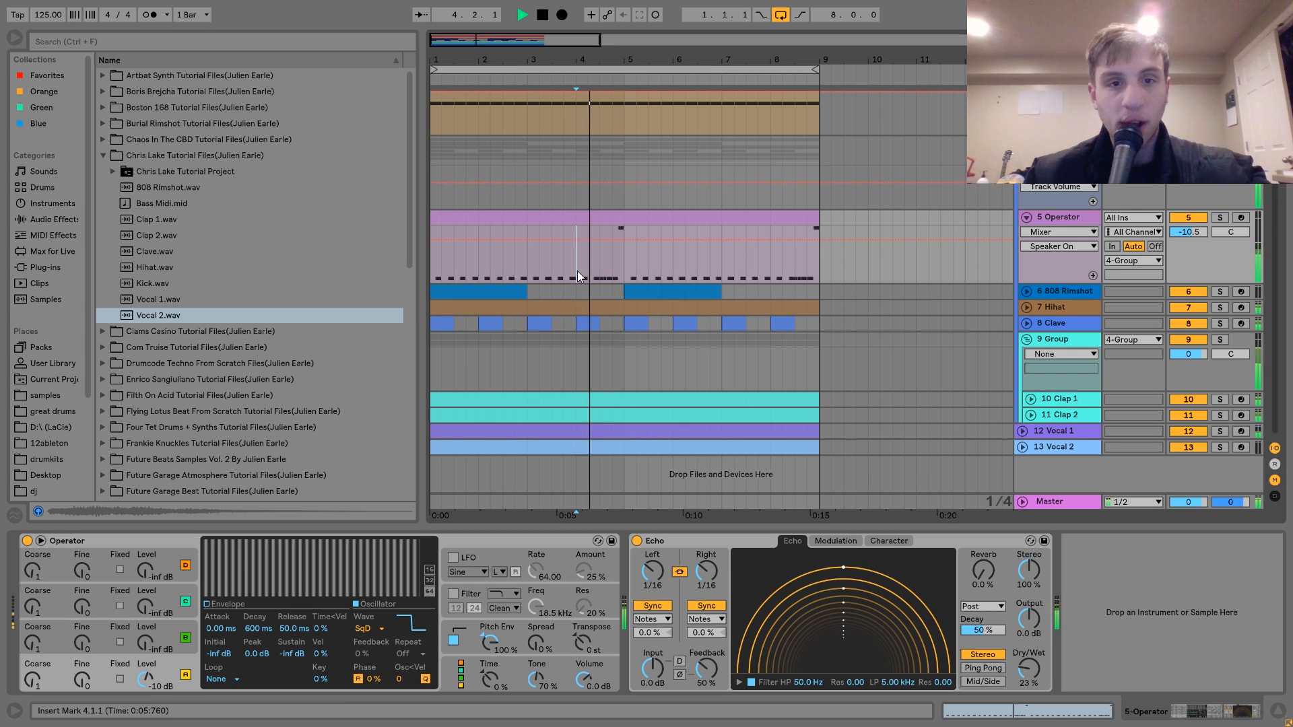
key(space)
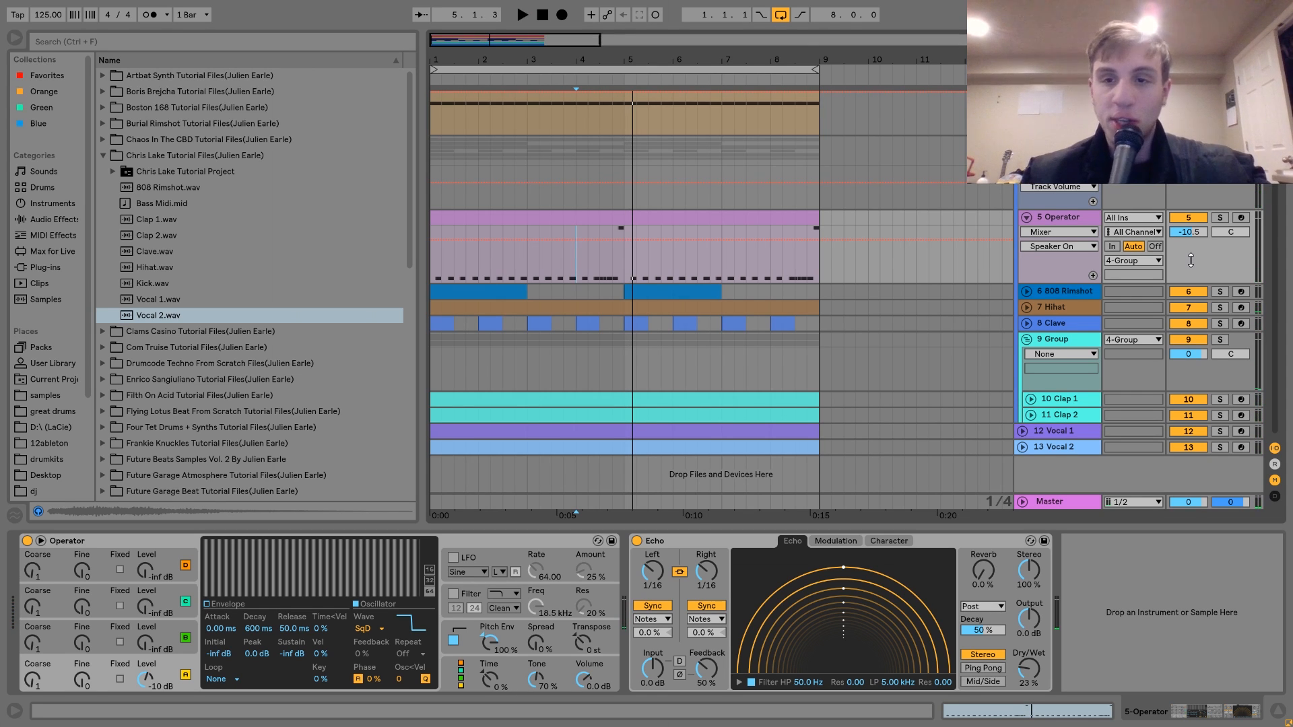
Solo and arm the Operator track, and play test notes in different octaves while examining Operator's pitch envelope.
click(1218, 218)
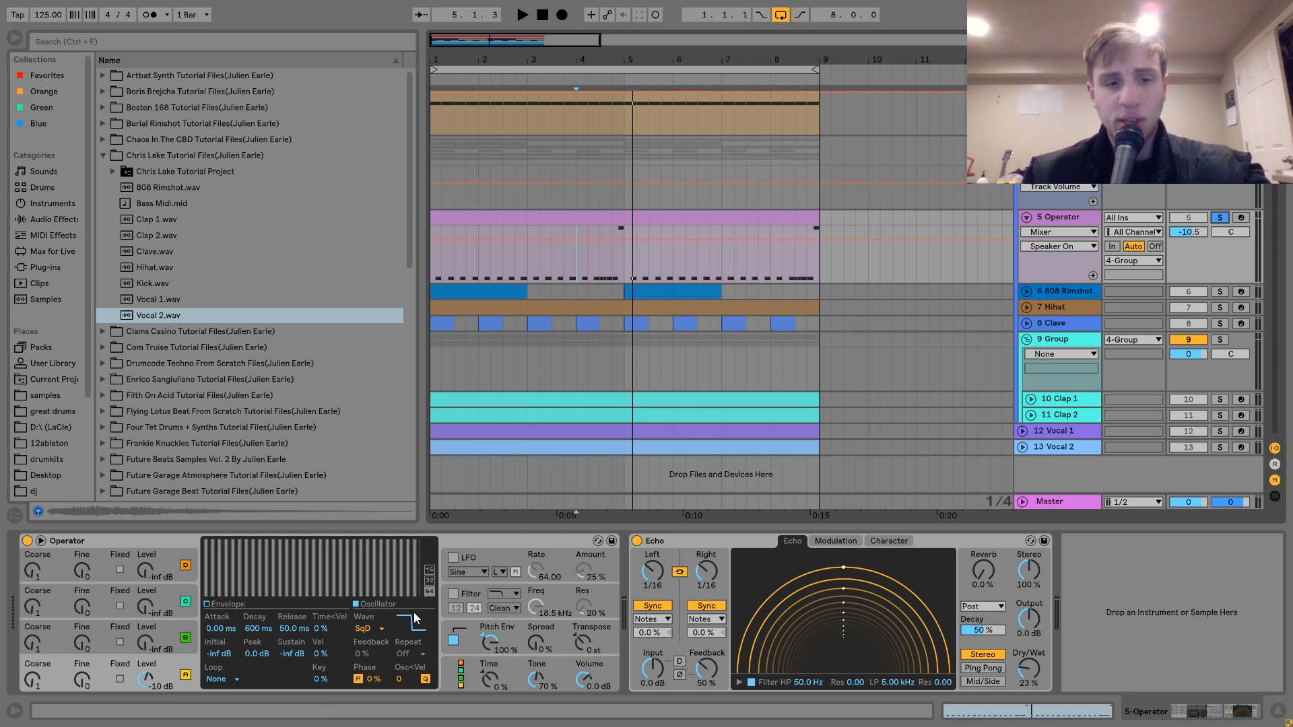
click(465, 635)
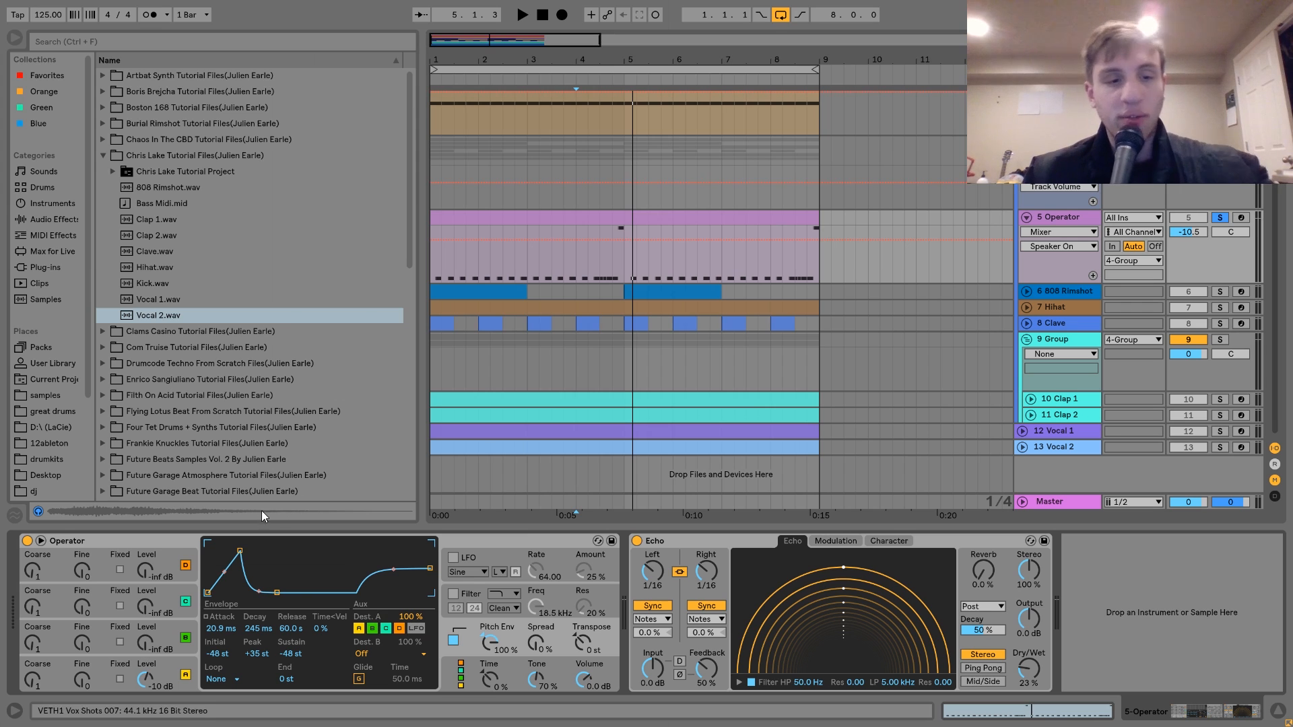
click(1242, 218)
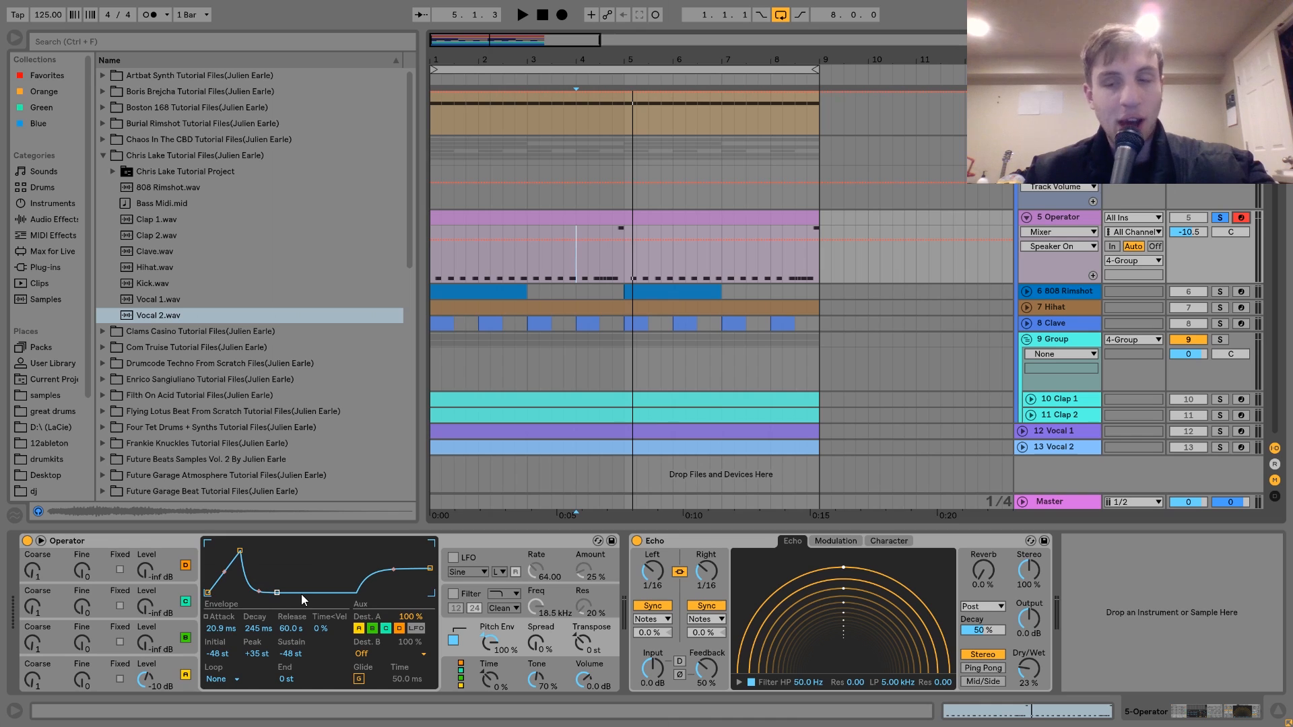
key(a)
key(z)
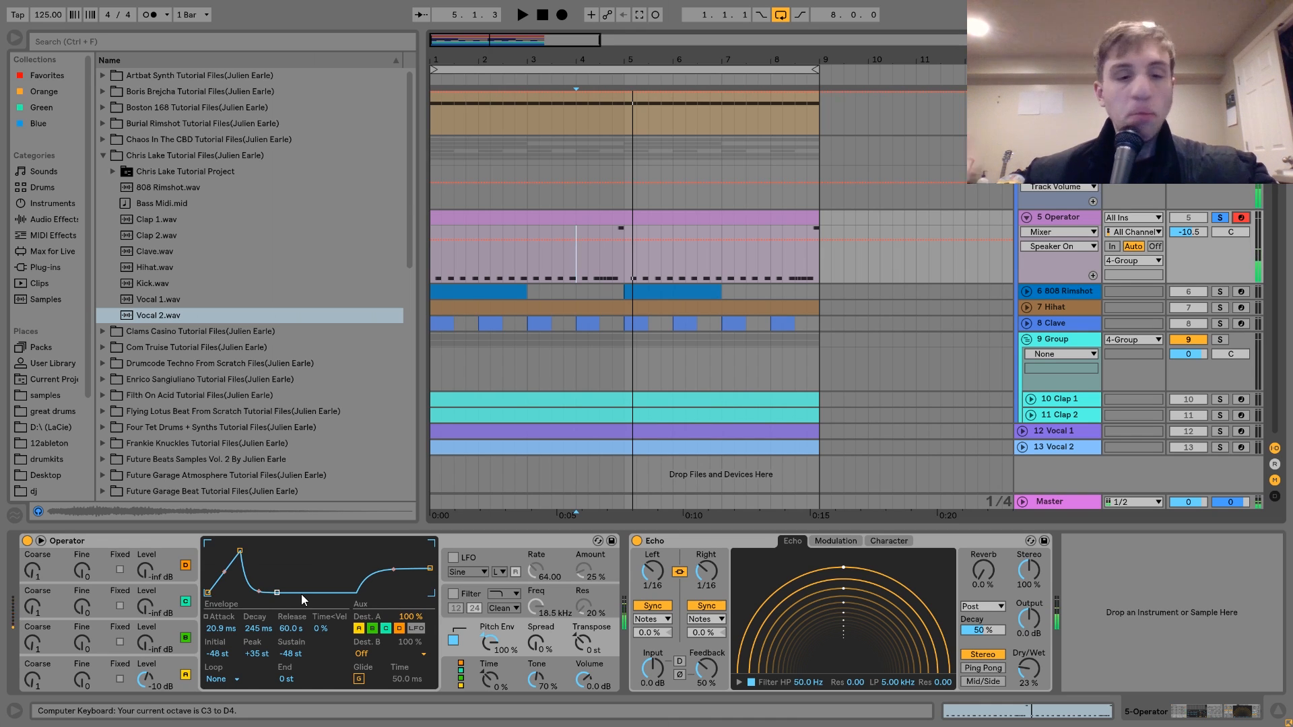
key(a)
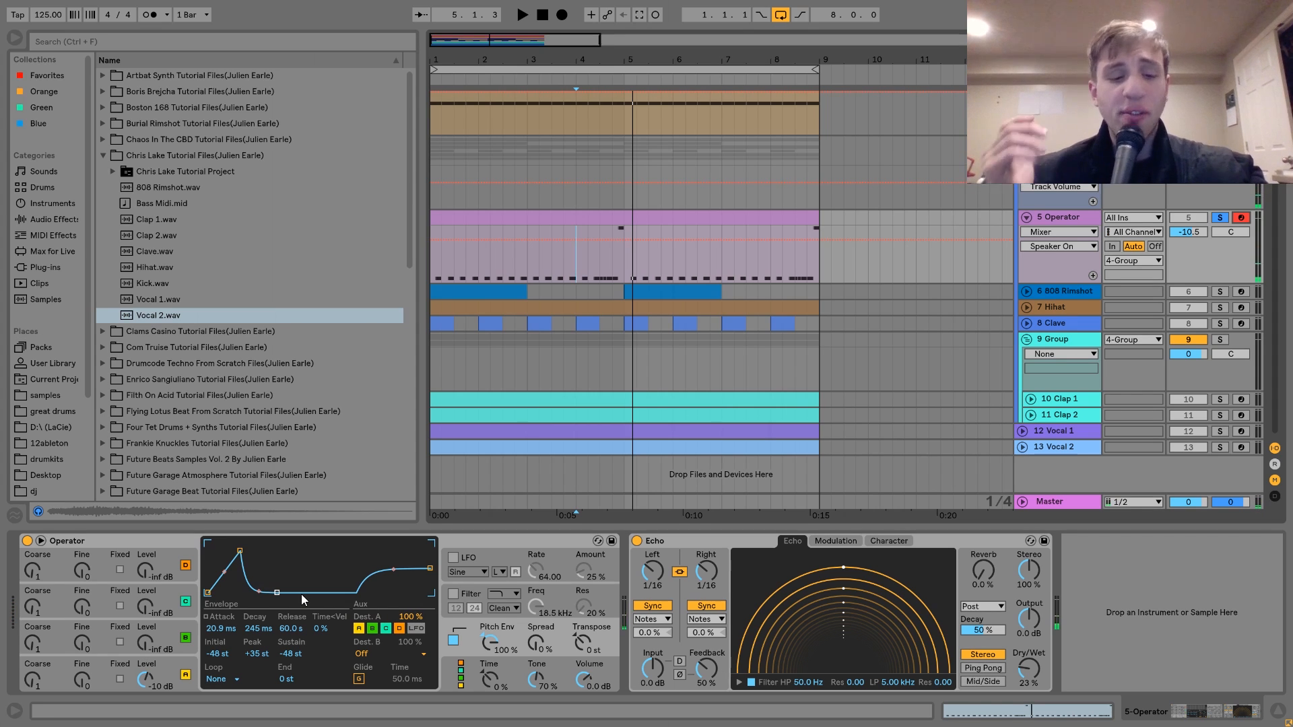
key(x)
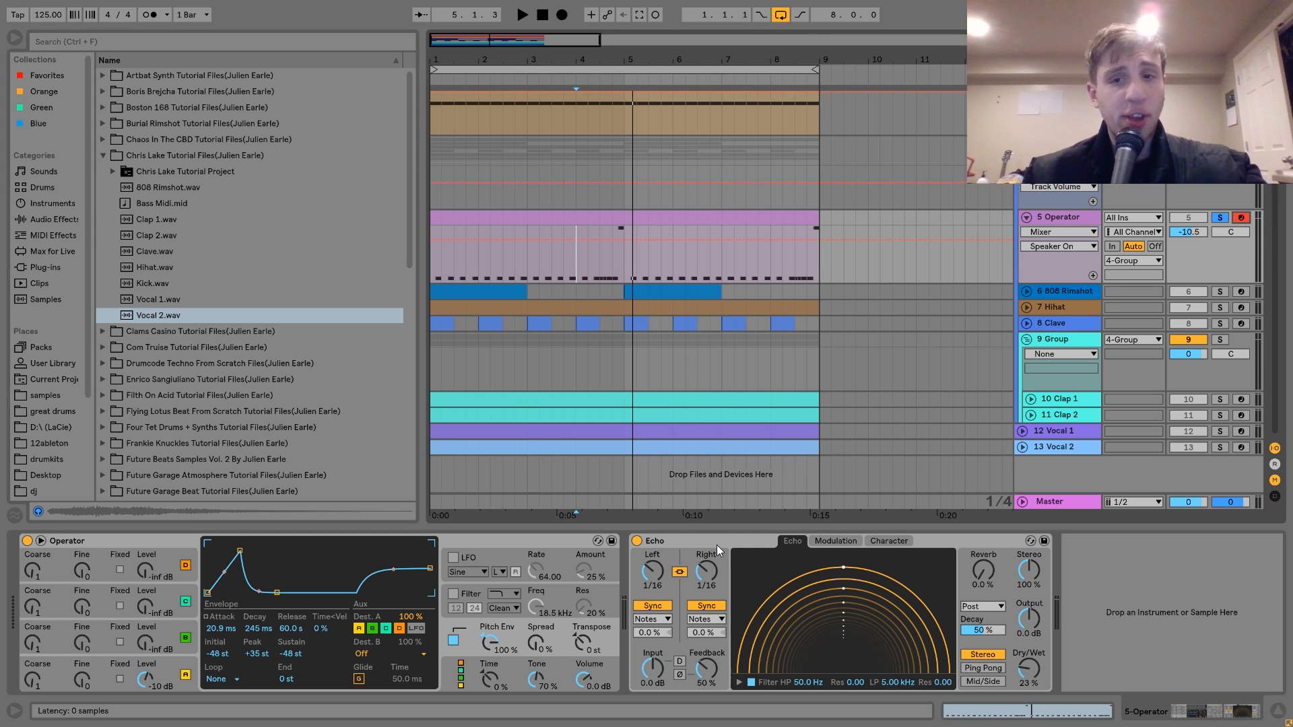
Expand the 808 Rimshot track and play from 2.2.1 with it soloed and again in the full mix.
click(1067, 289)
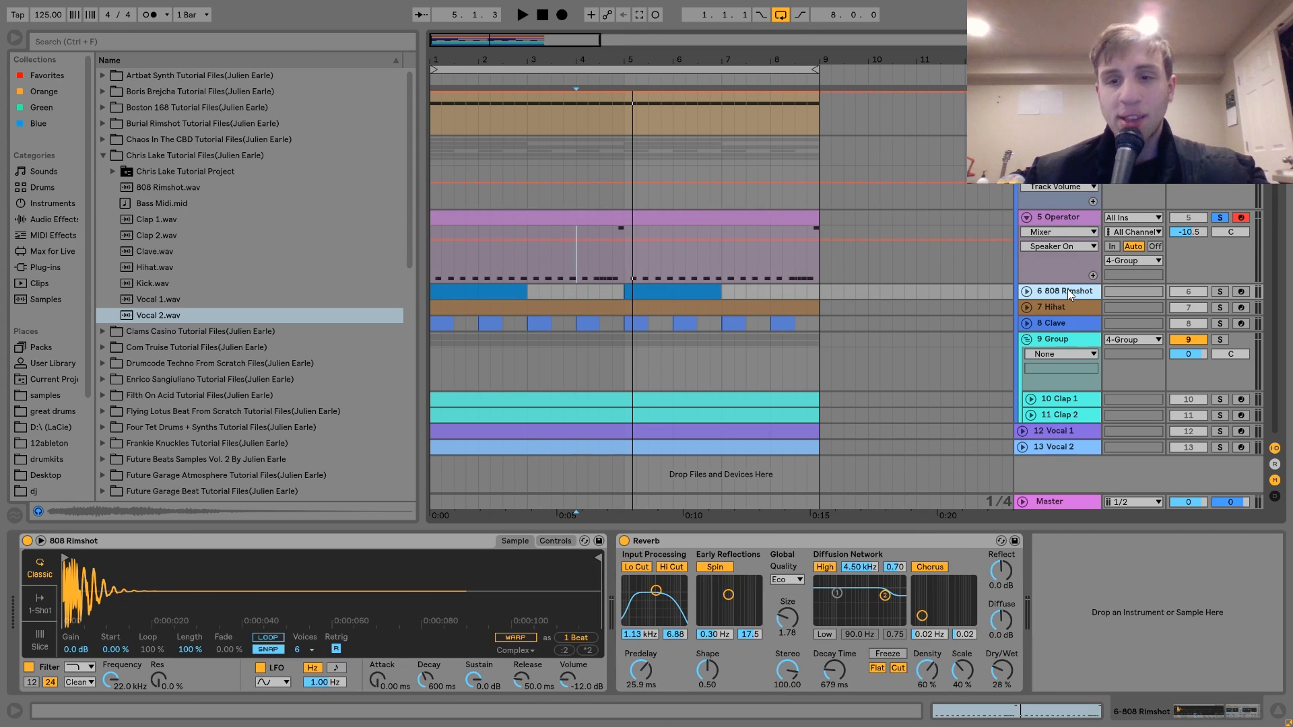
click(1026, 291)
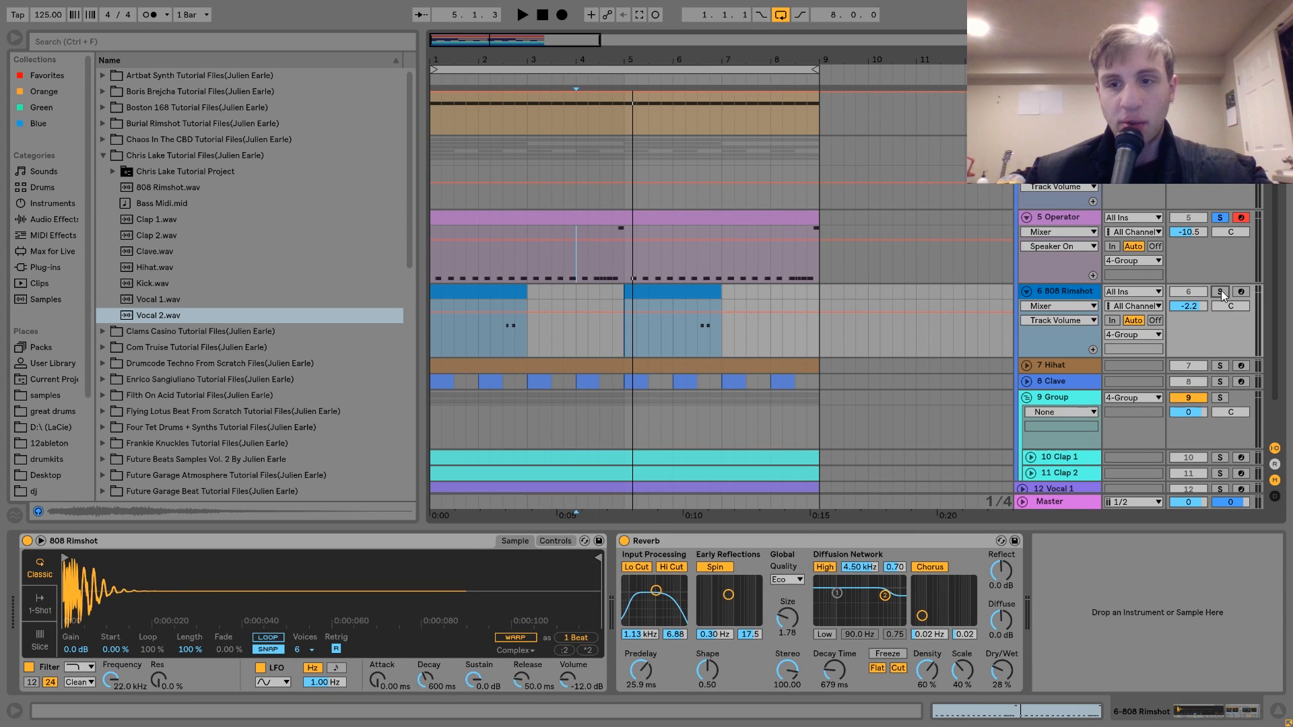
click(490, 346)
key(space)
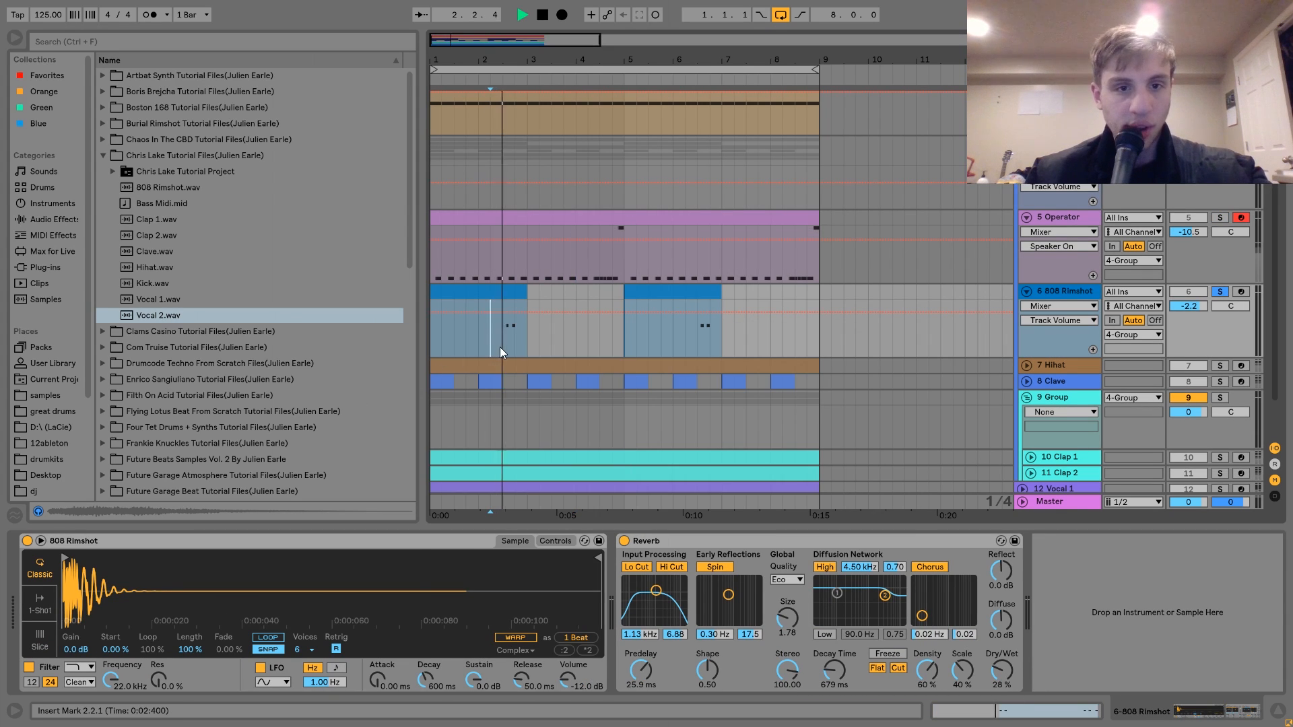
key(space)
click(1220, 292)
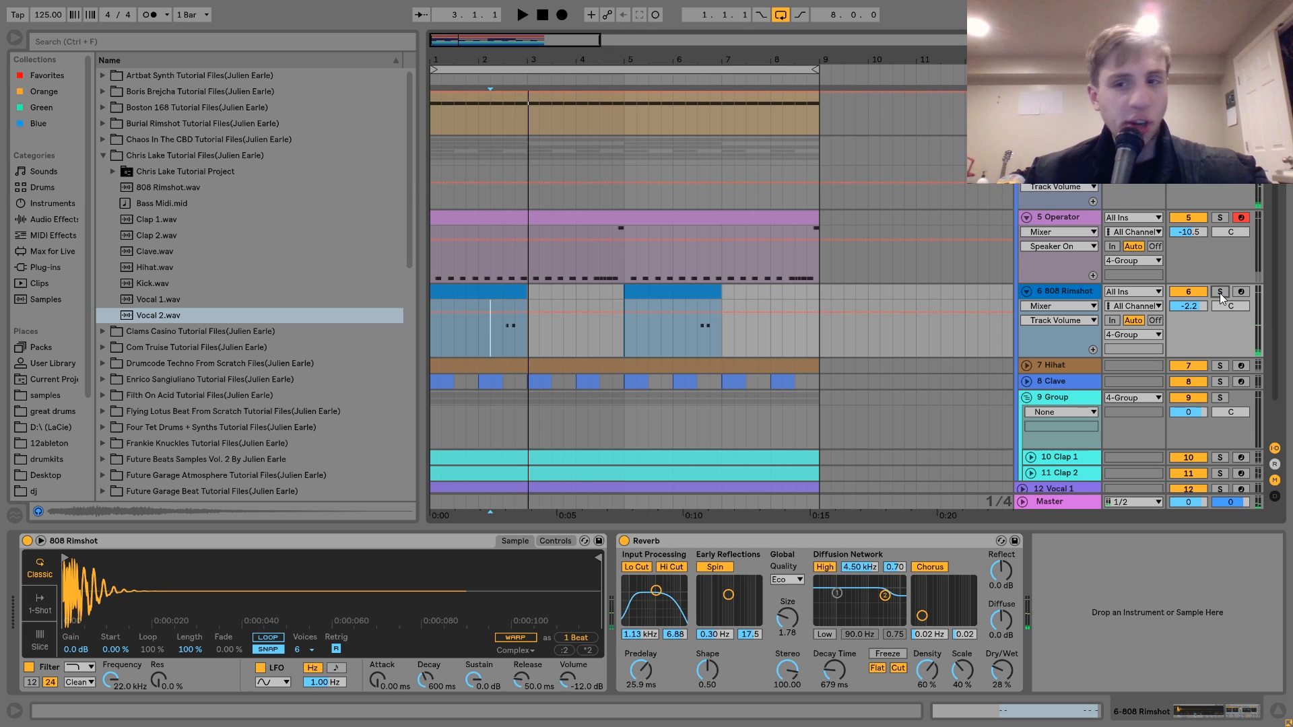
key(space)
key(space)
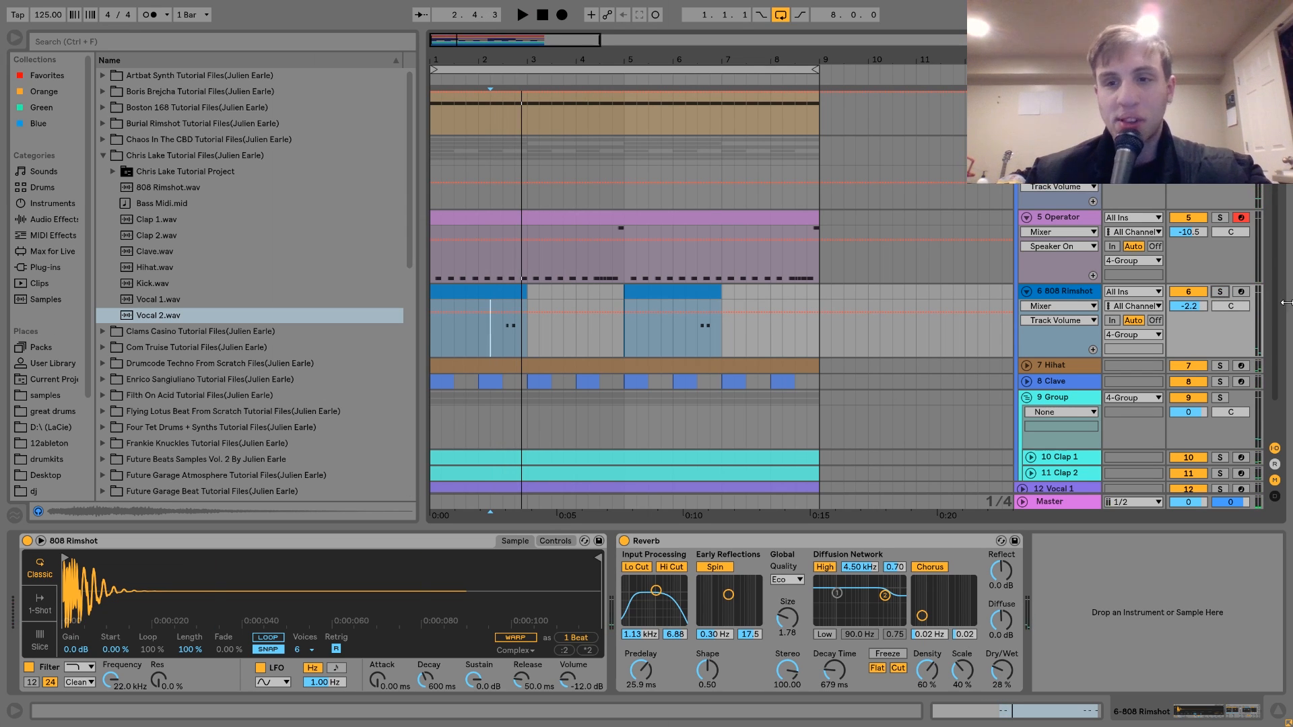
Solo and arm the 808 Rimshot track, and play test notes with its Reverb on, switching the Reverb off and on to compare.
click(1220, 293)
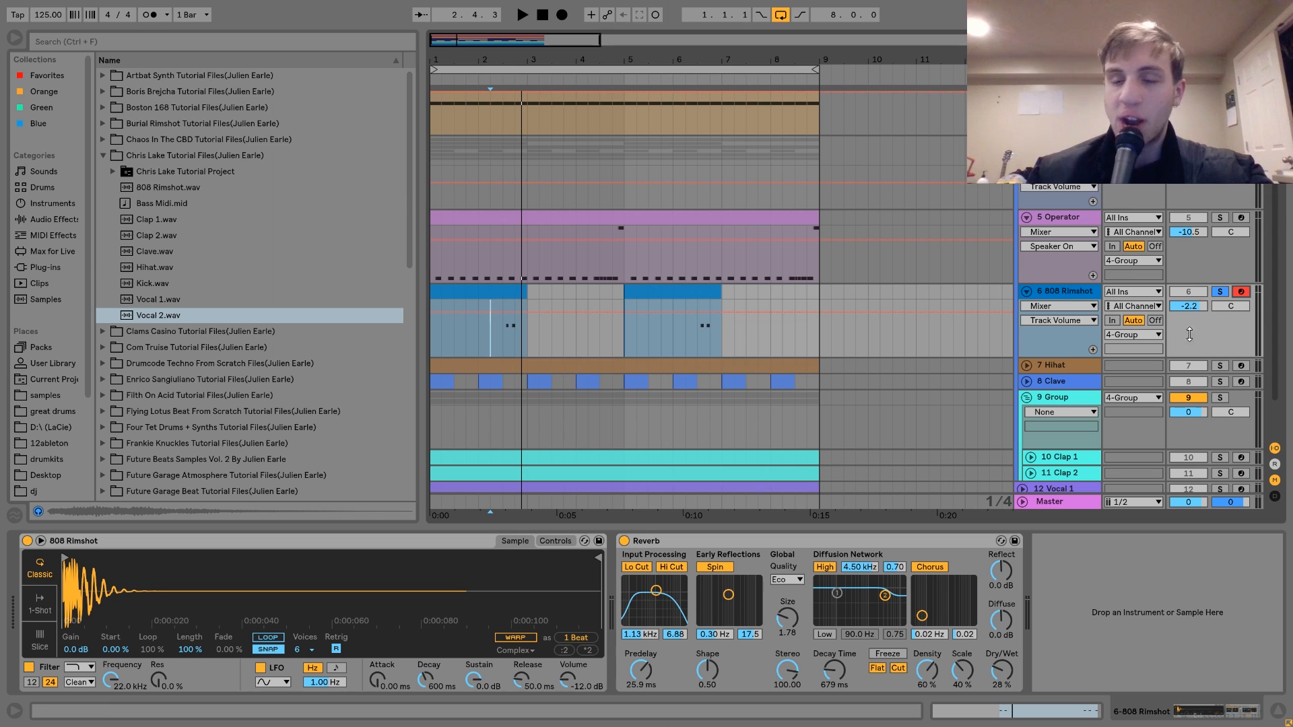
key(a)
key(a)
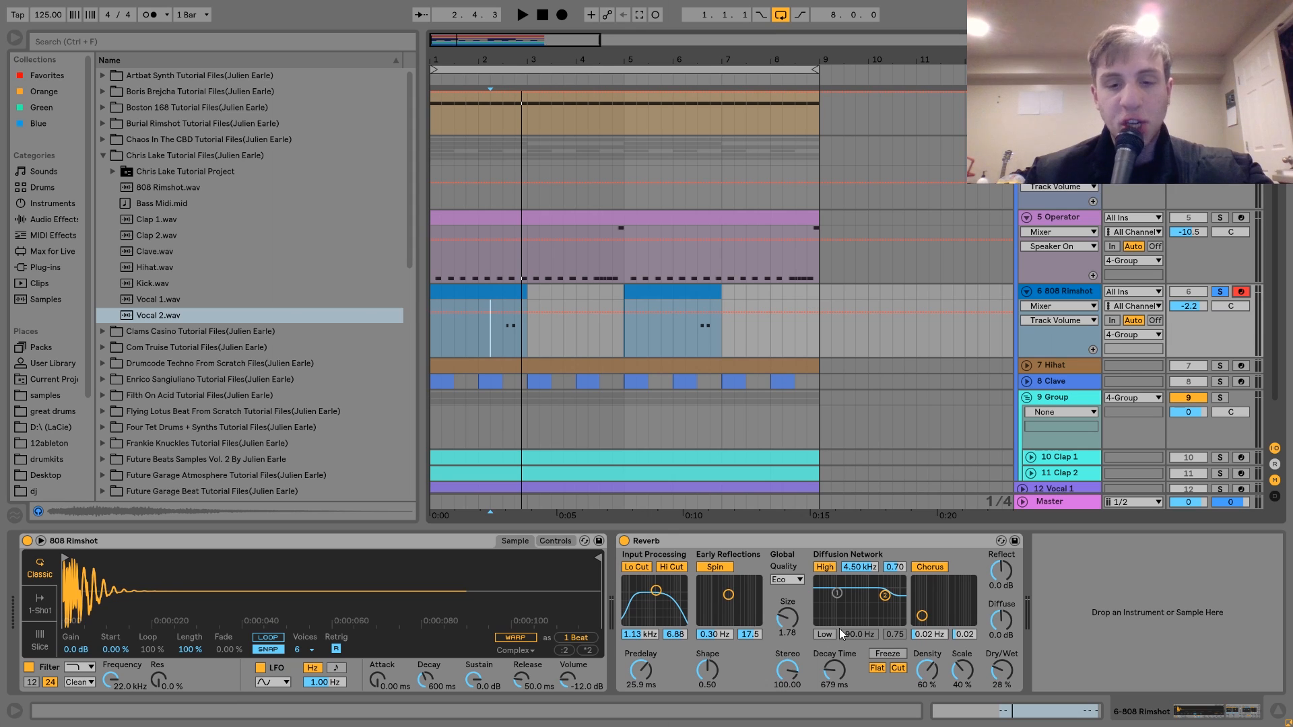
key(a)
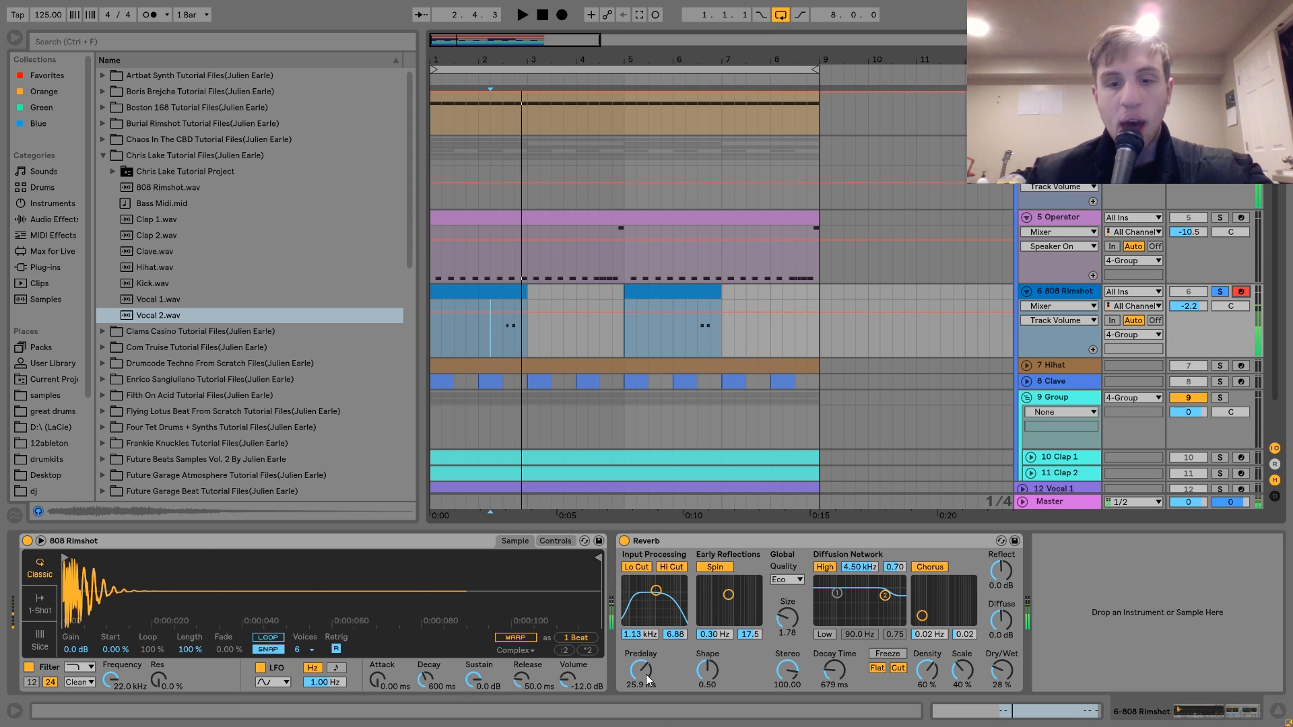
click(625, 540)
click(625, 540)
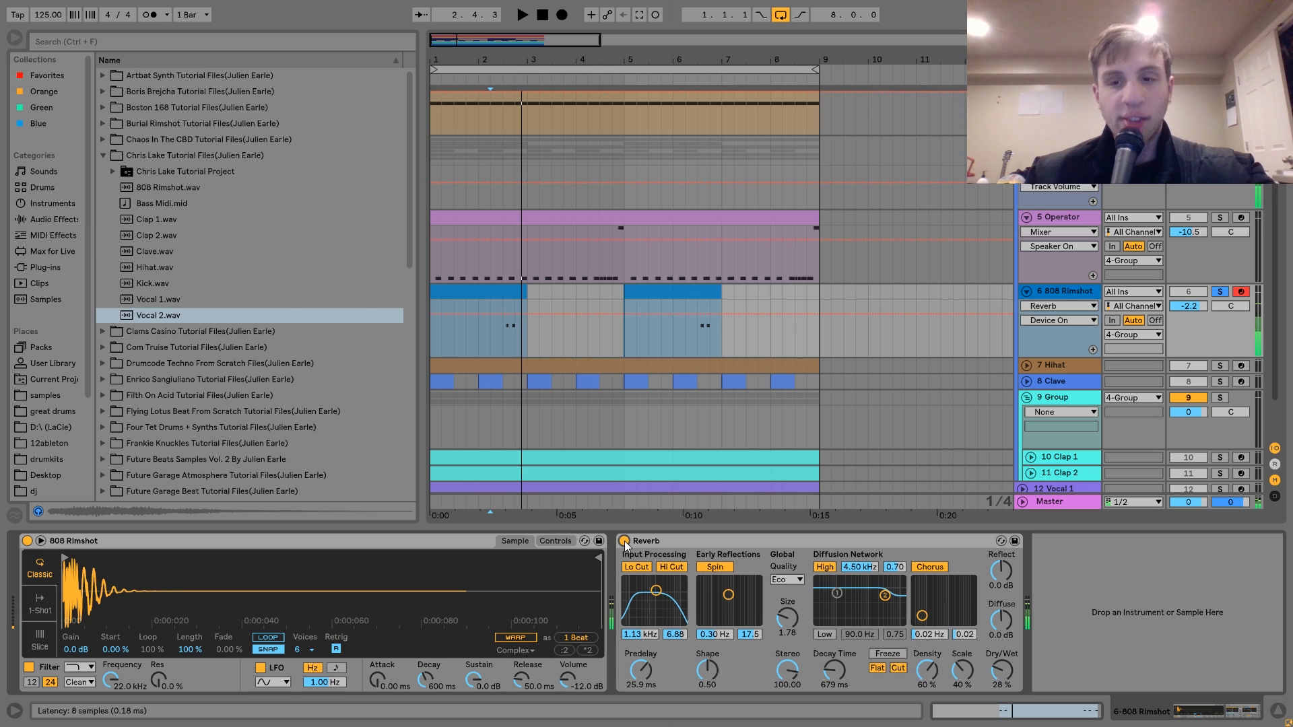
key(a)
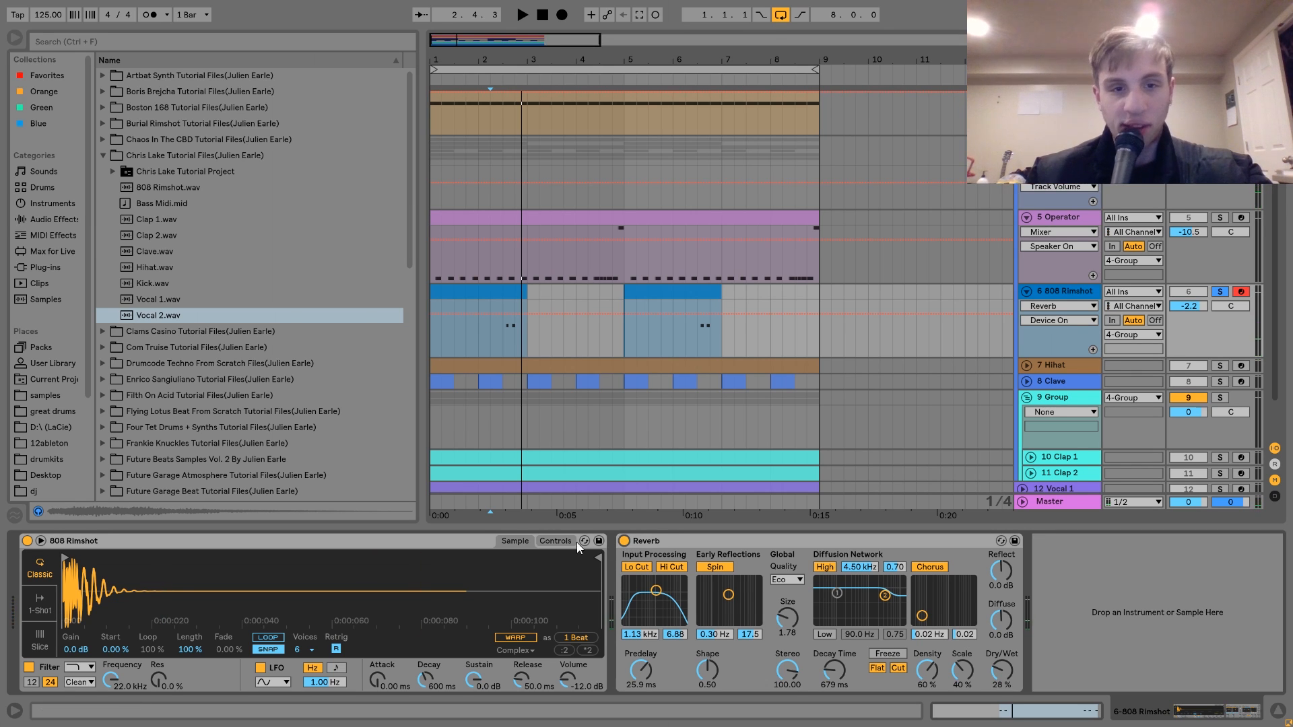
key(a)
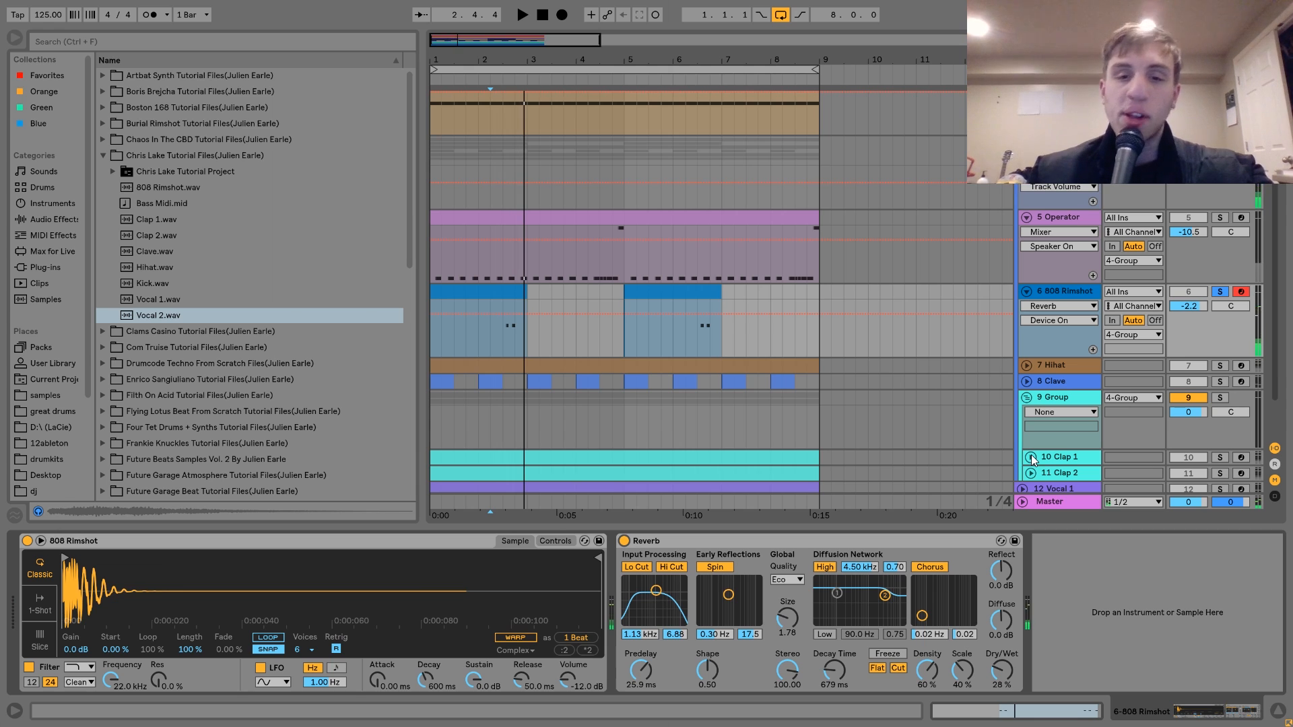
Expand the Hihat track and play its pattern soloed, and unsolo it to restore the full mix.
click(1075, 365)
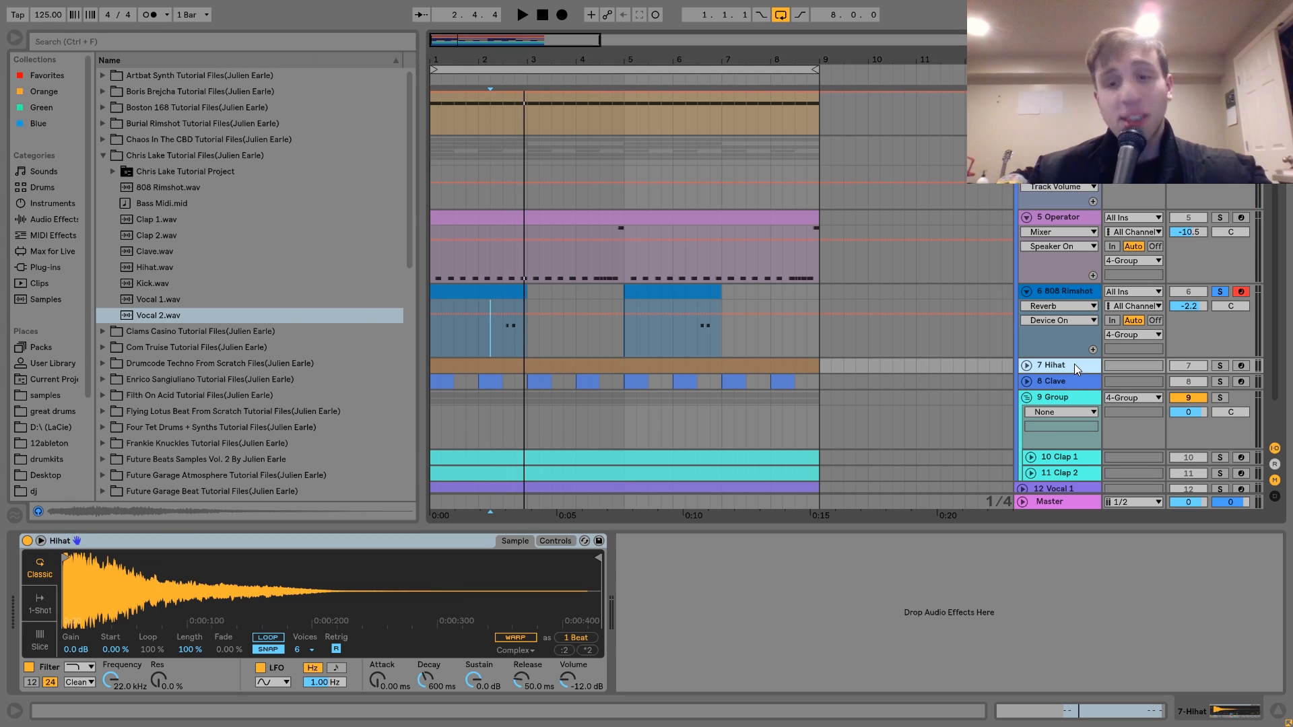
click(1027, 366)
click(1221, 368)
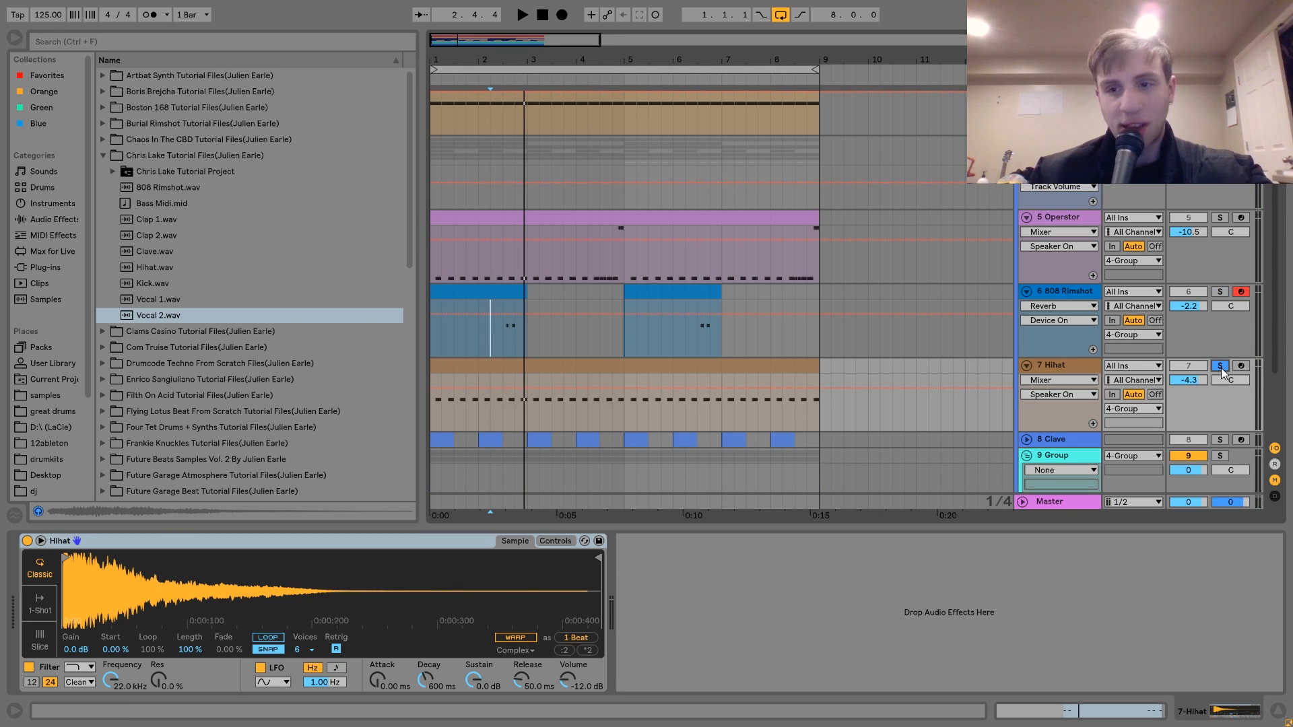
key(space)
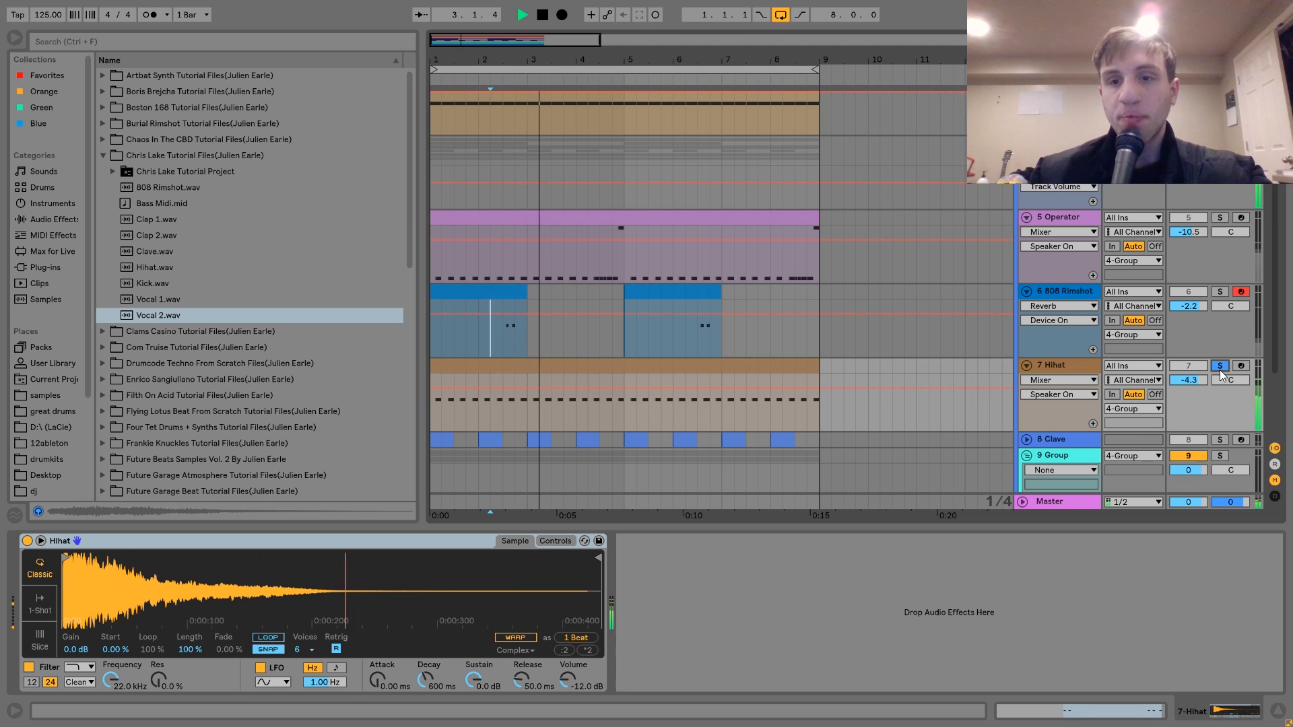
key(space)
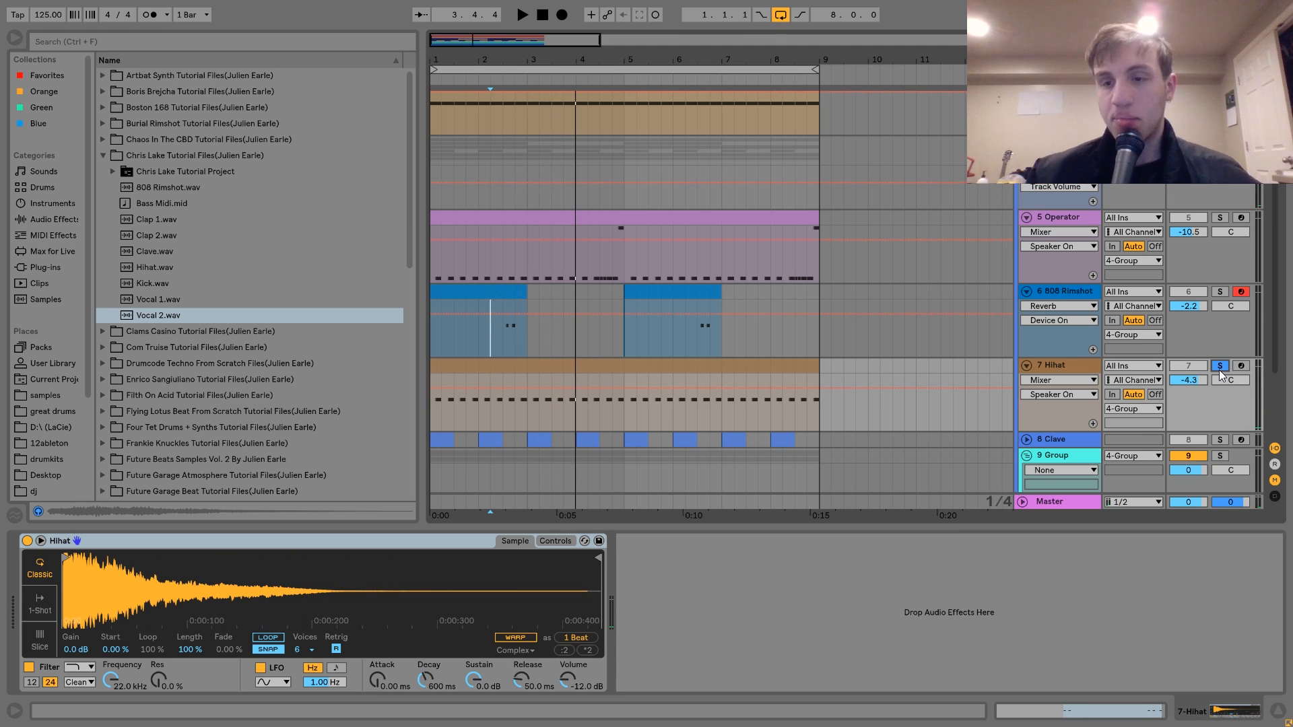
click(1221, 368)
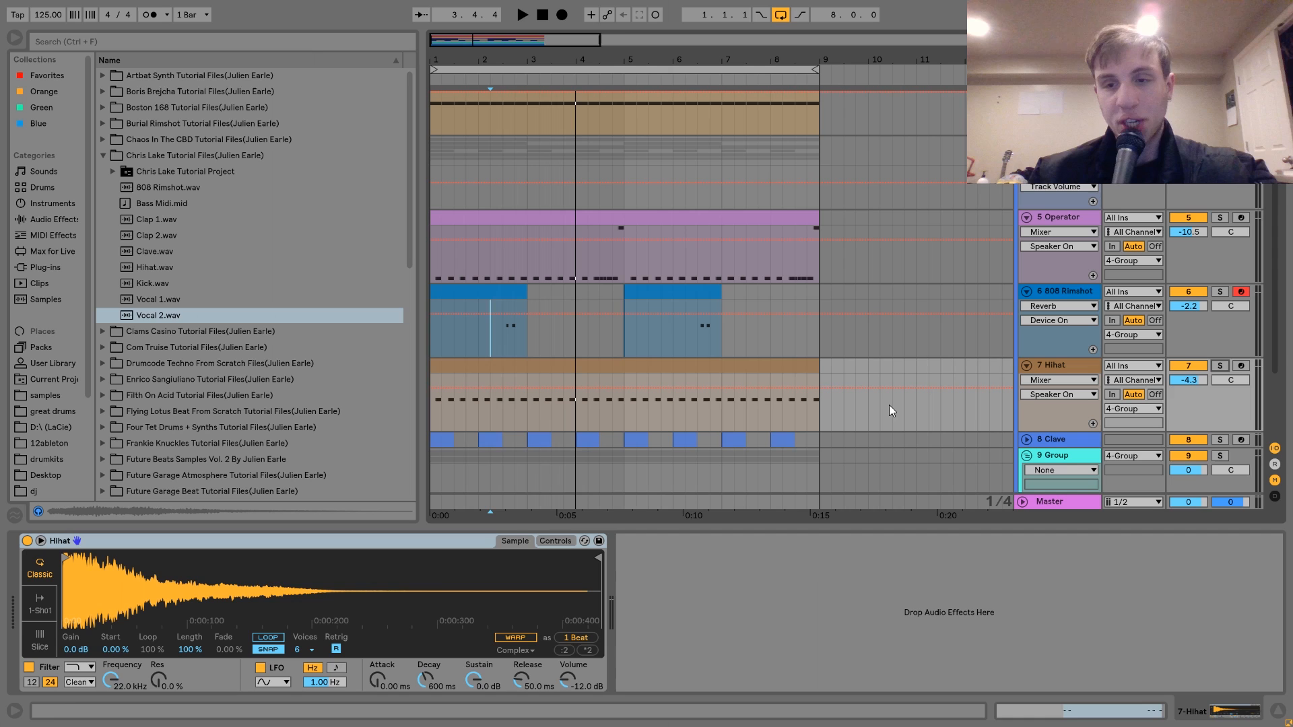
Select the Hihat clip and play it repeatedly from 1.1.1 with the track soloed to examine the hat's timing.
click(763, 364)
key(space)
click(1220, 367)
key(space)
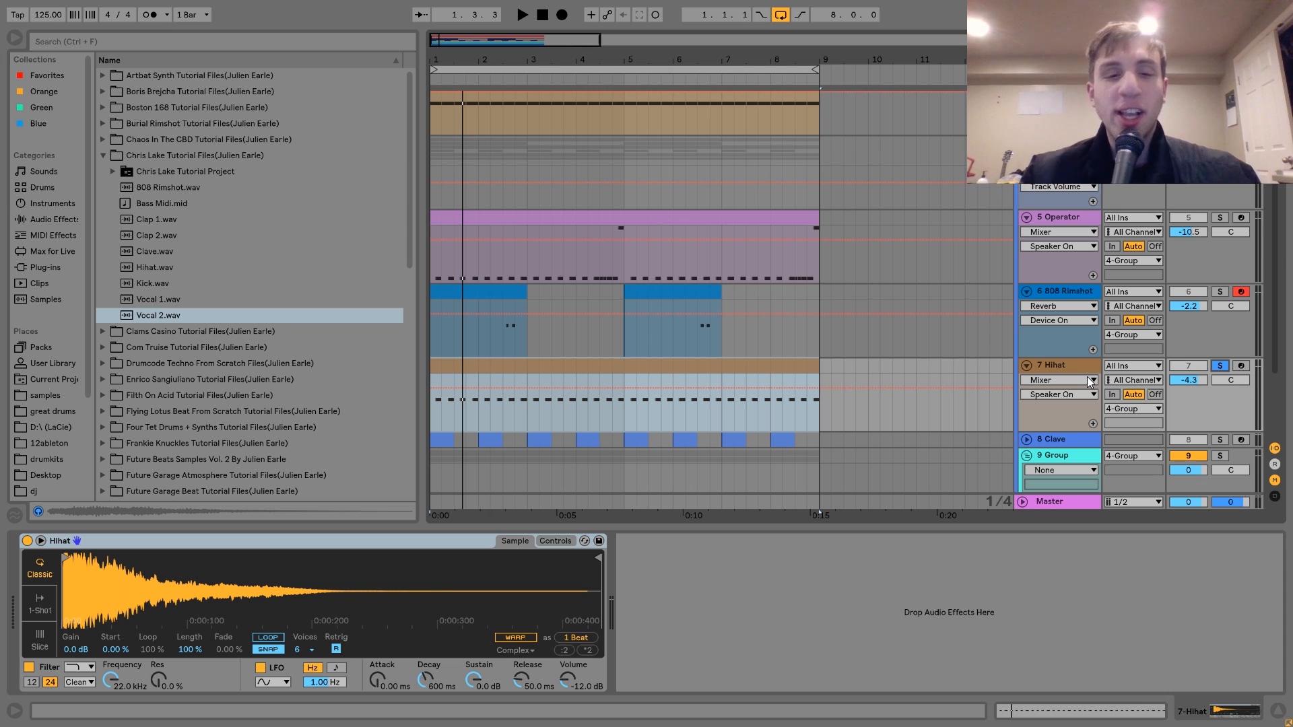
key(space)
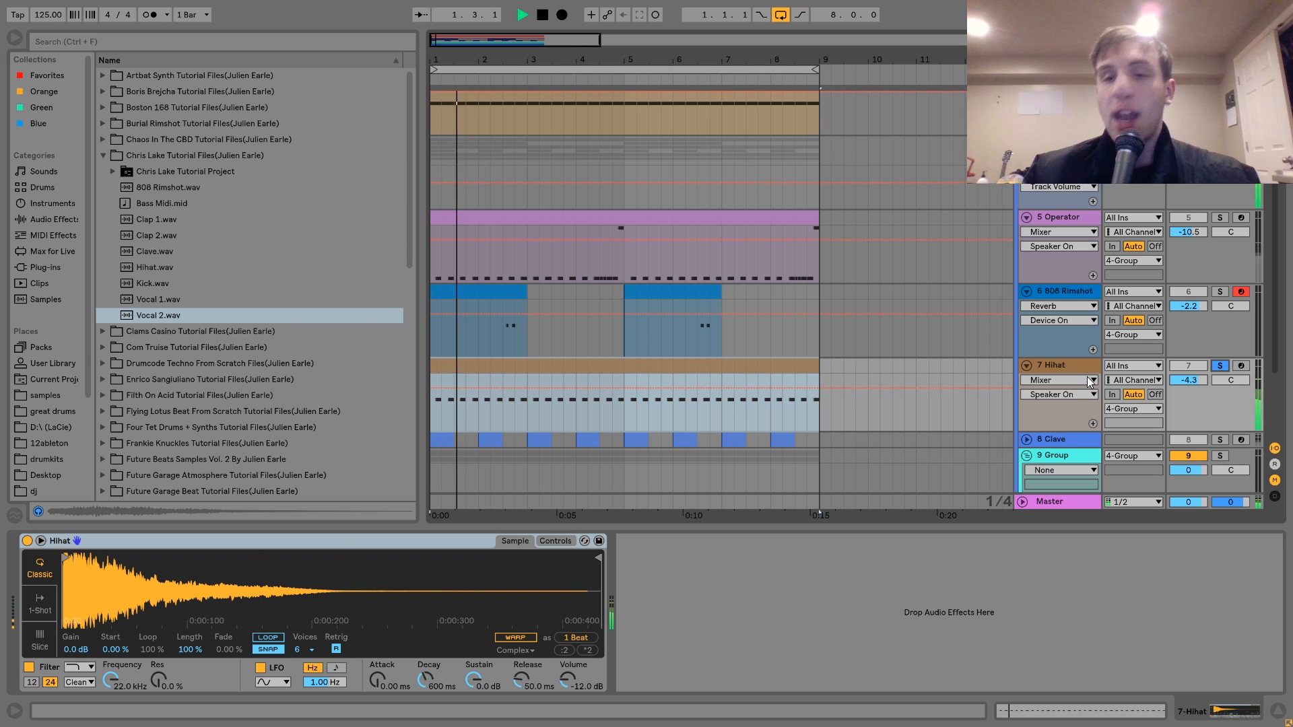
key(space)
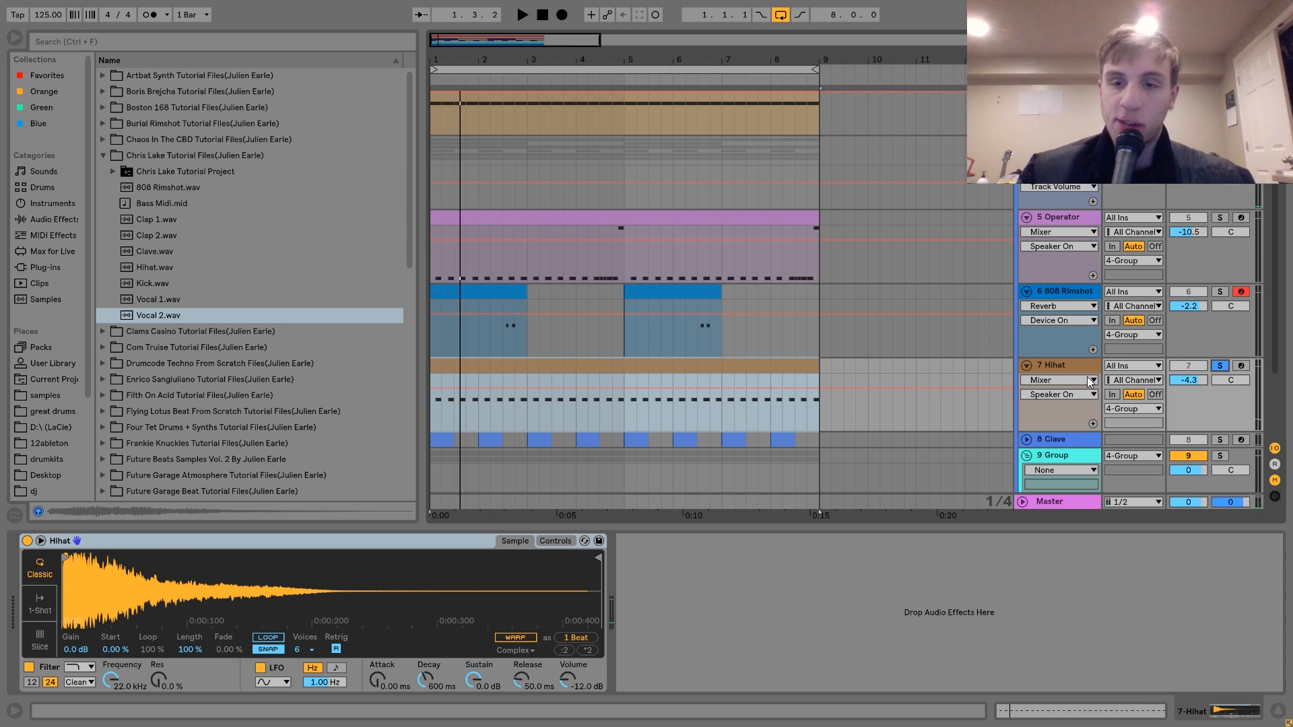
key(space)
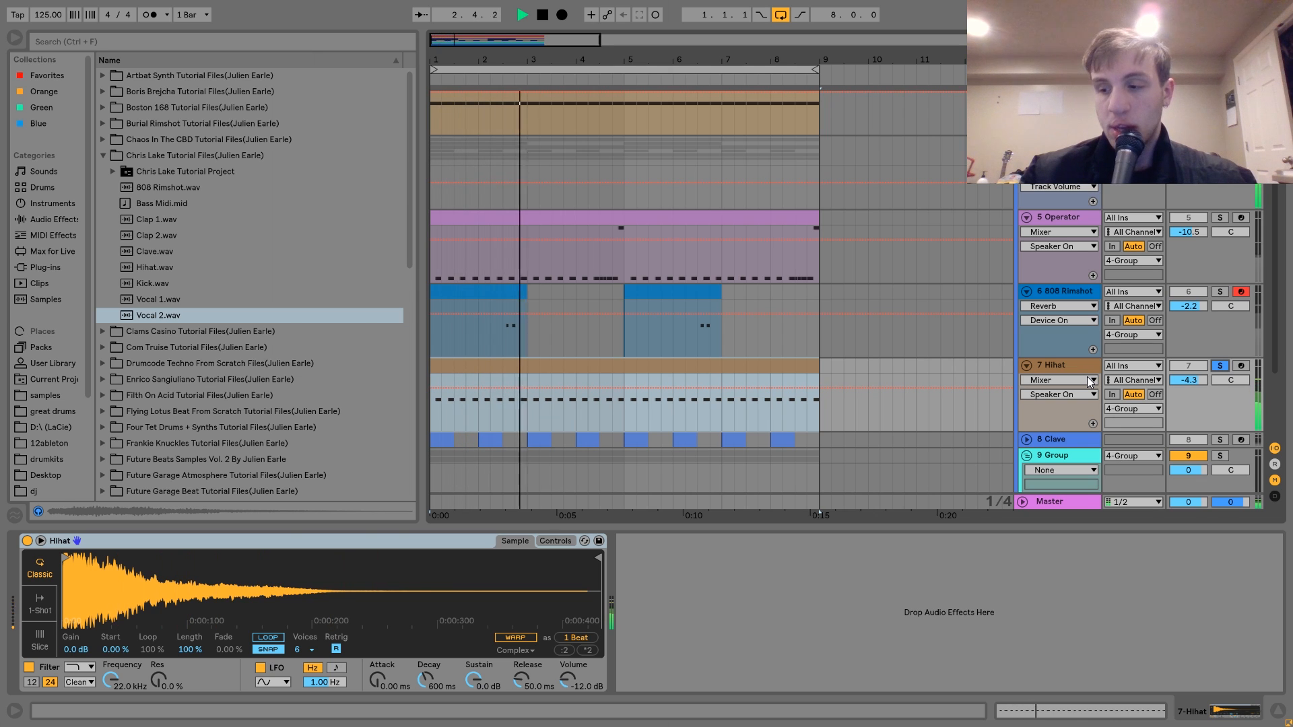
key(space)
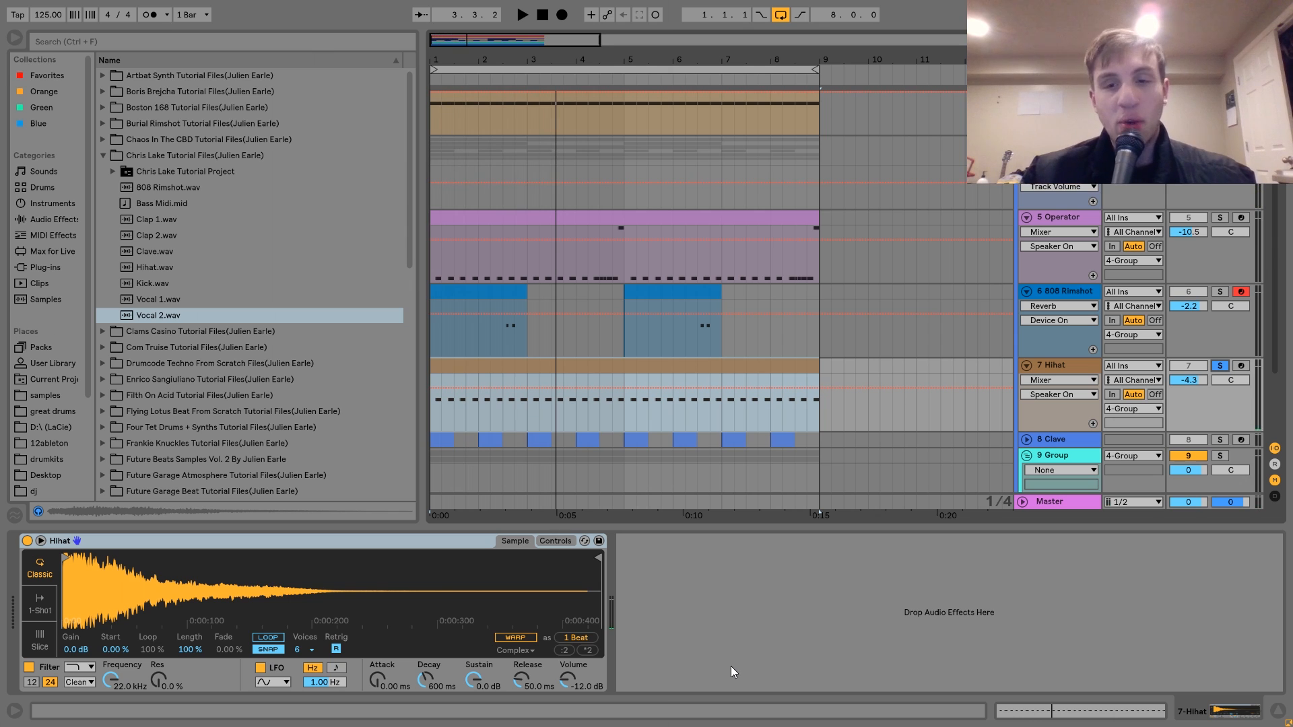
Solo and expand the Clave track, and play its repeating one-note clips from the start.
scroll(971, 451, down, 5)
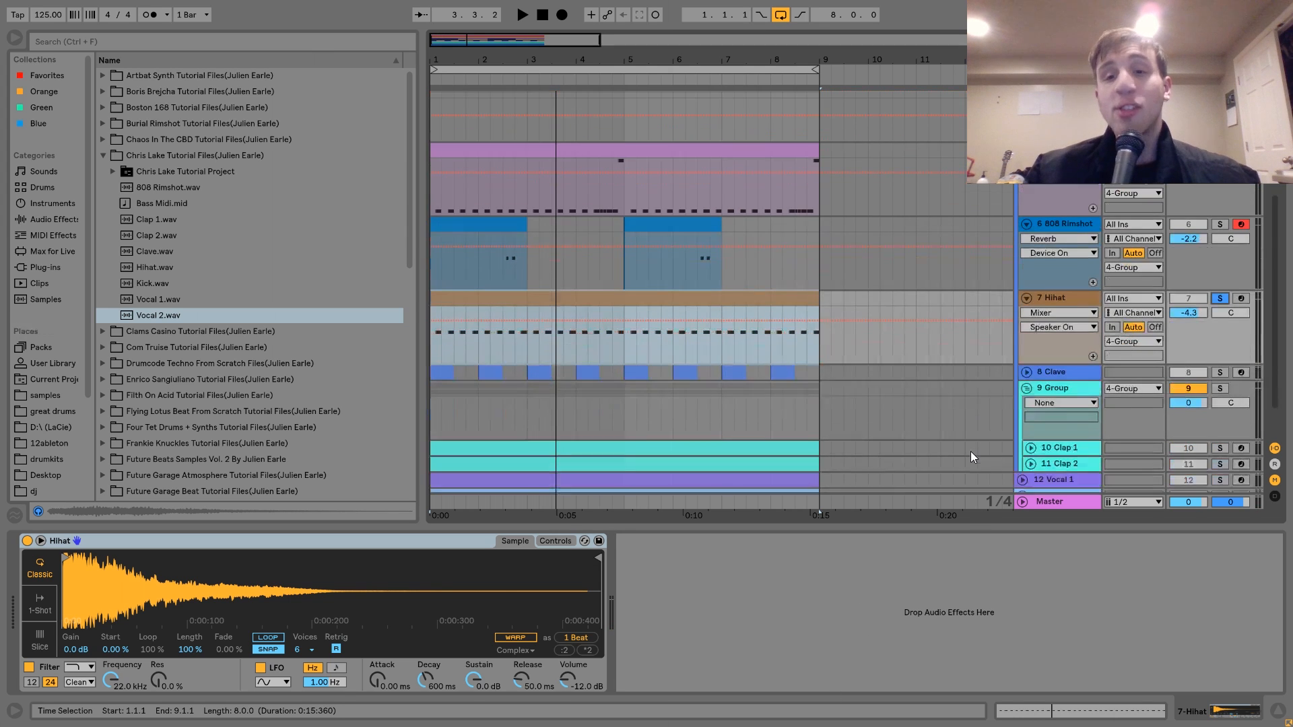
click(1221, 324)
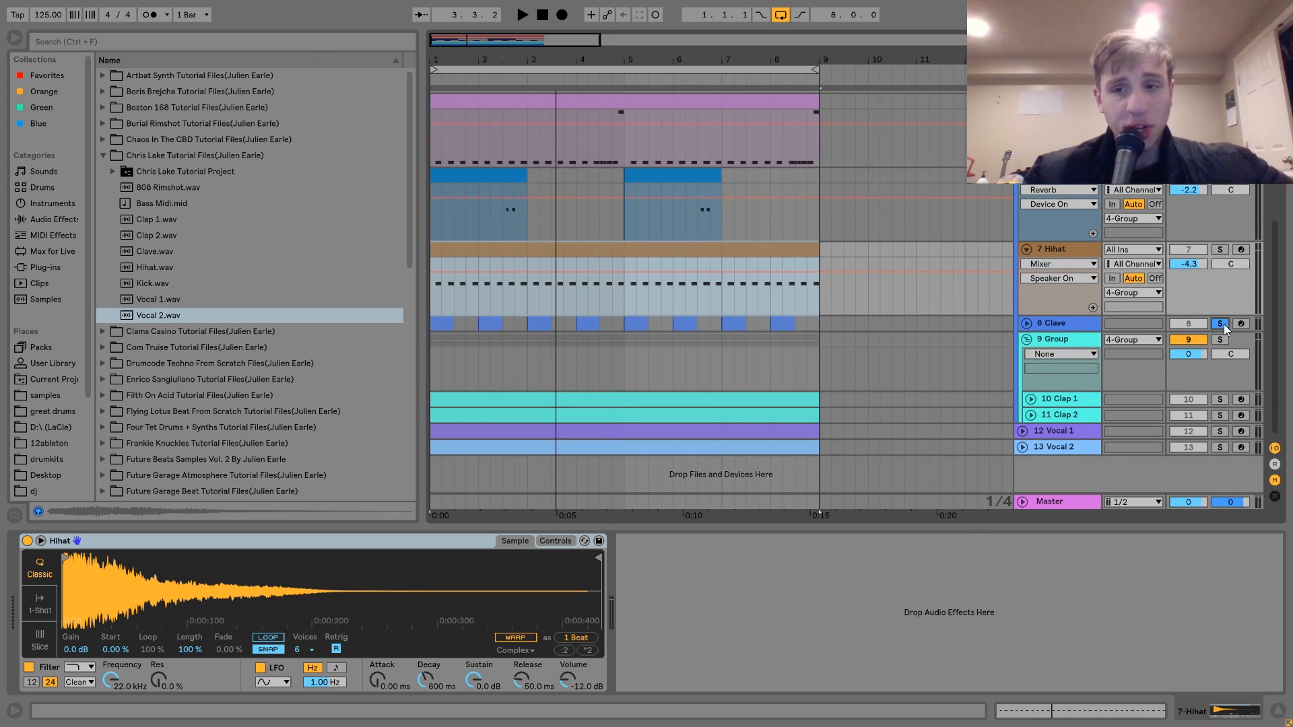
key(alt+space)
click(1052, 324)
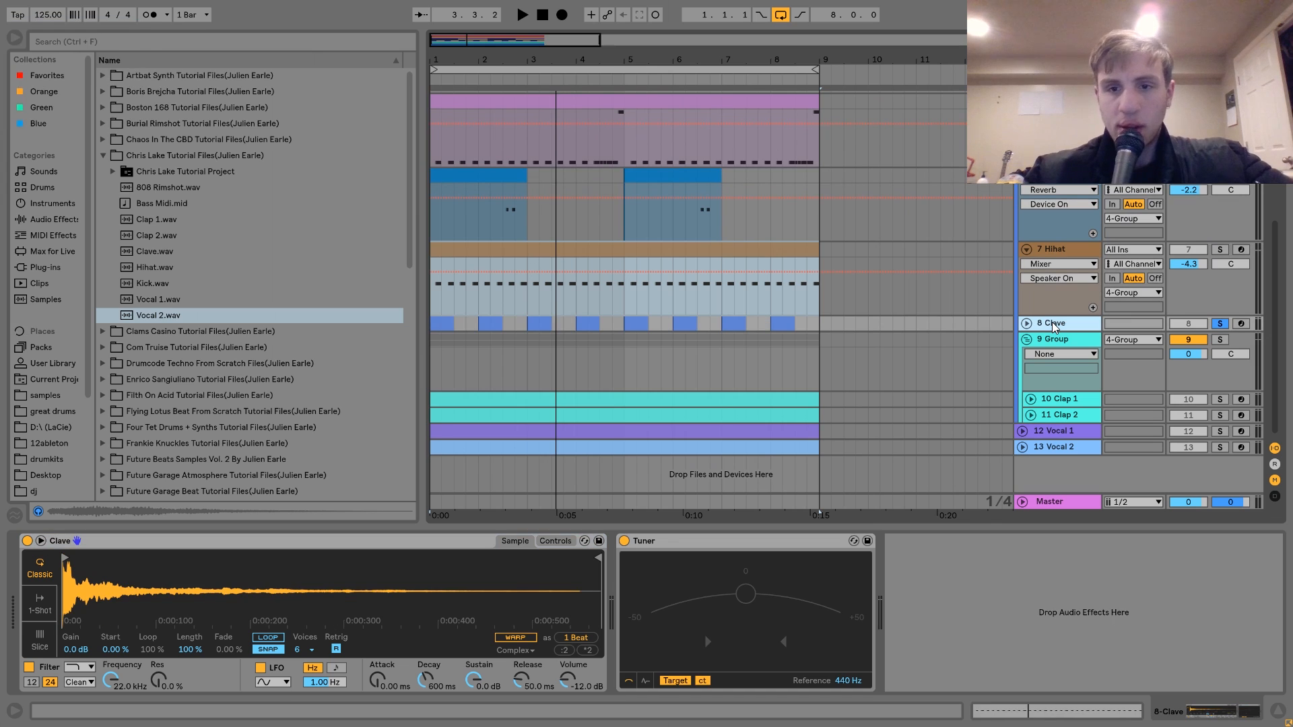
key(space)
click(1027, 324)
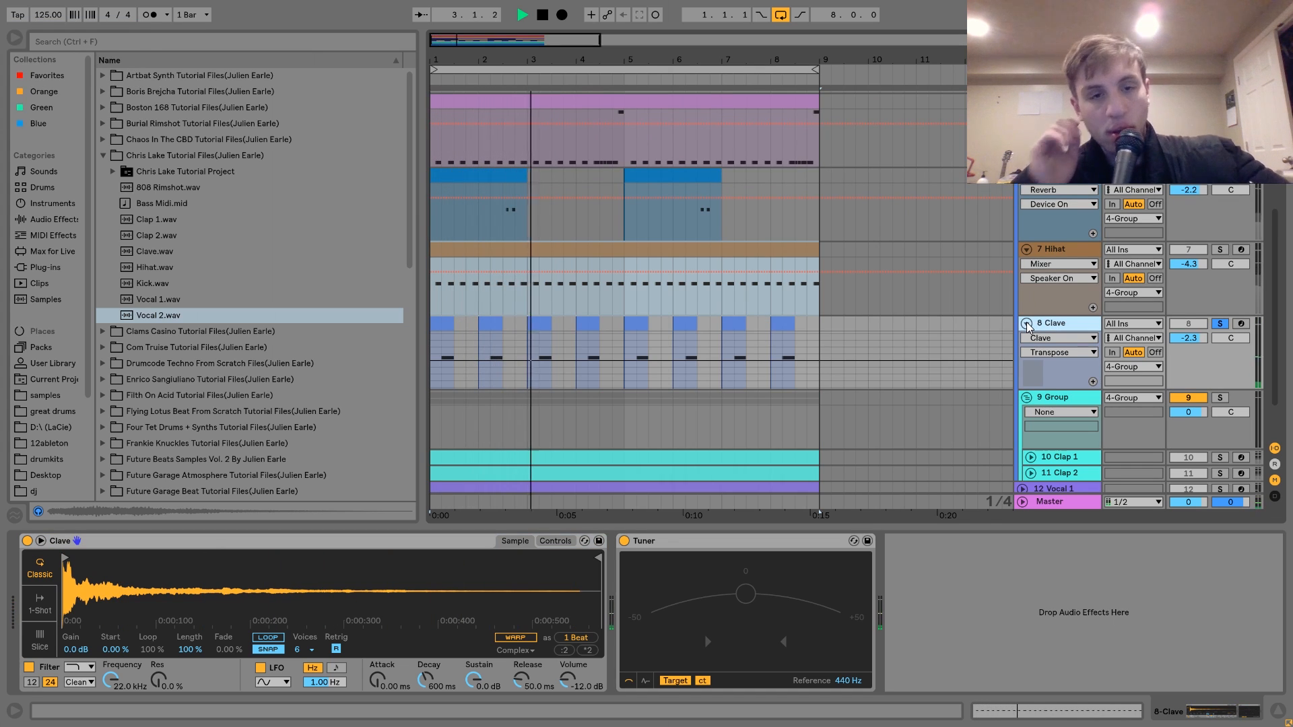
key(space)
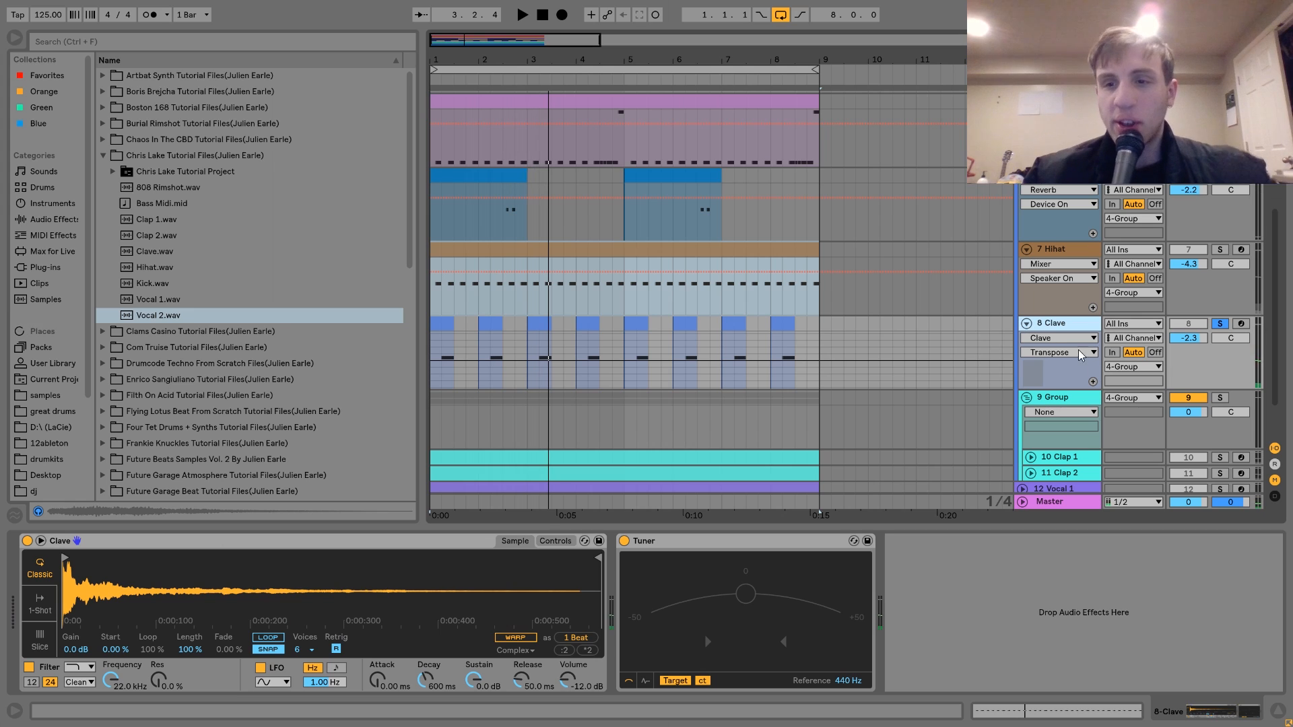
Solo the clap group alongside the Clave and play both from 1.1.1, without and with the metronome.
click(1222, 399)
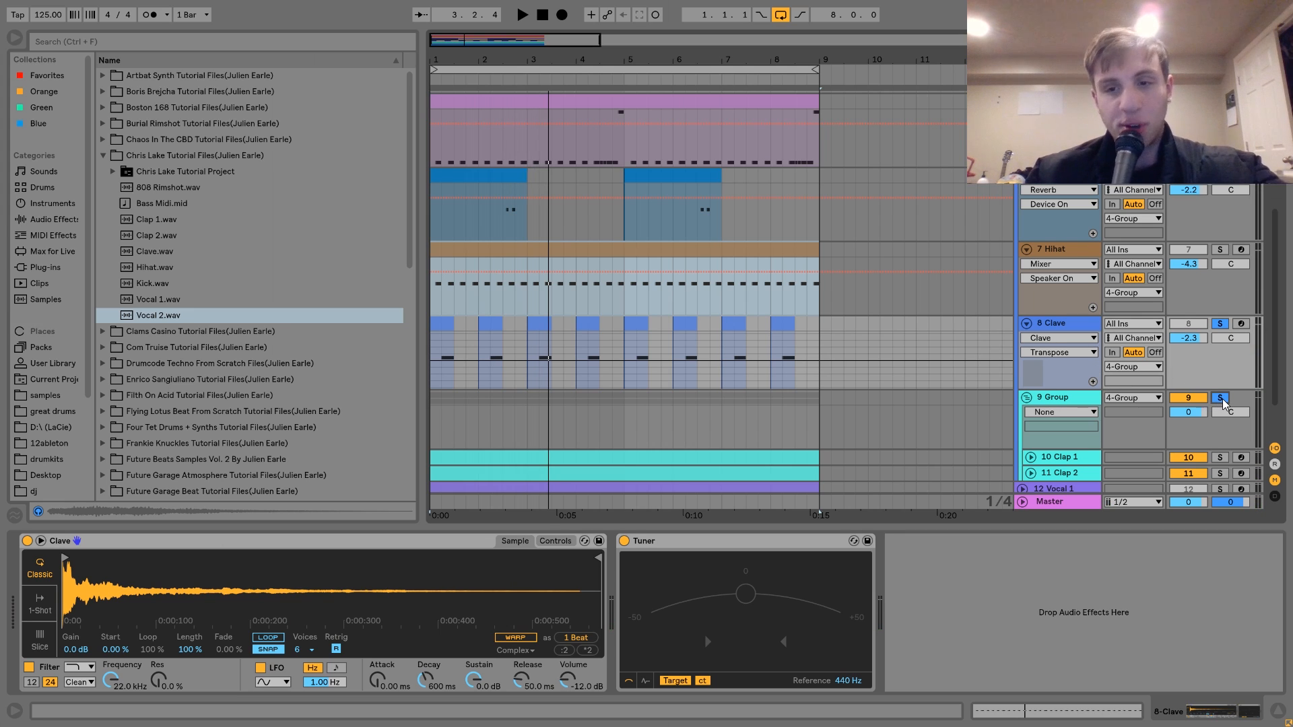
key(space)
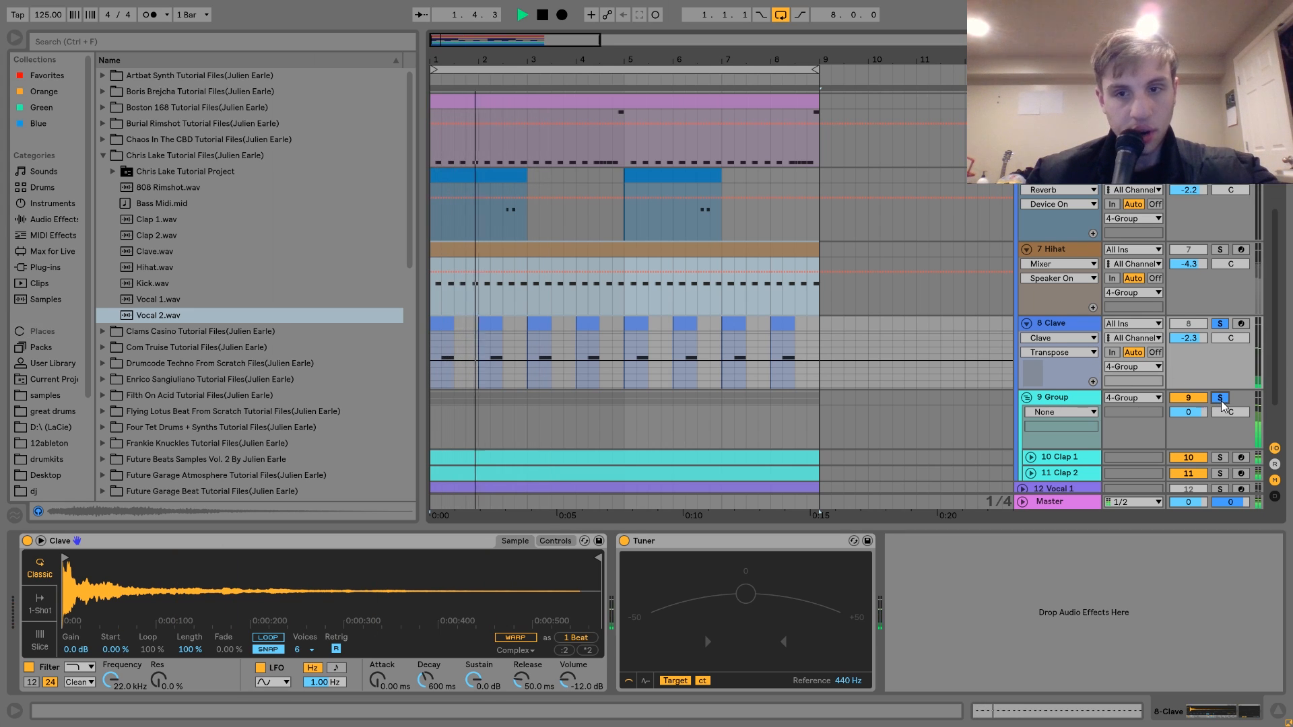
key(space)
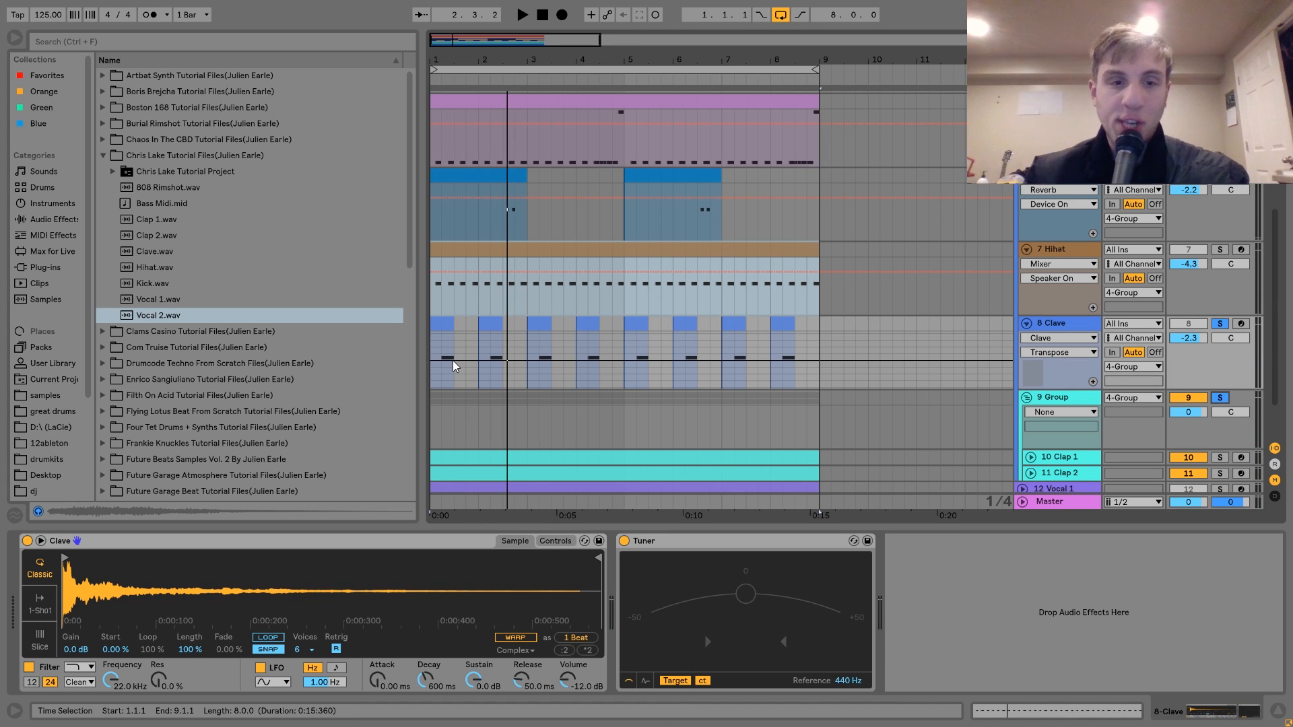
click(149, 15)
key(space)
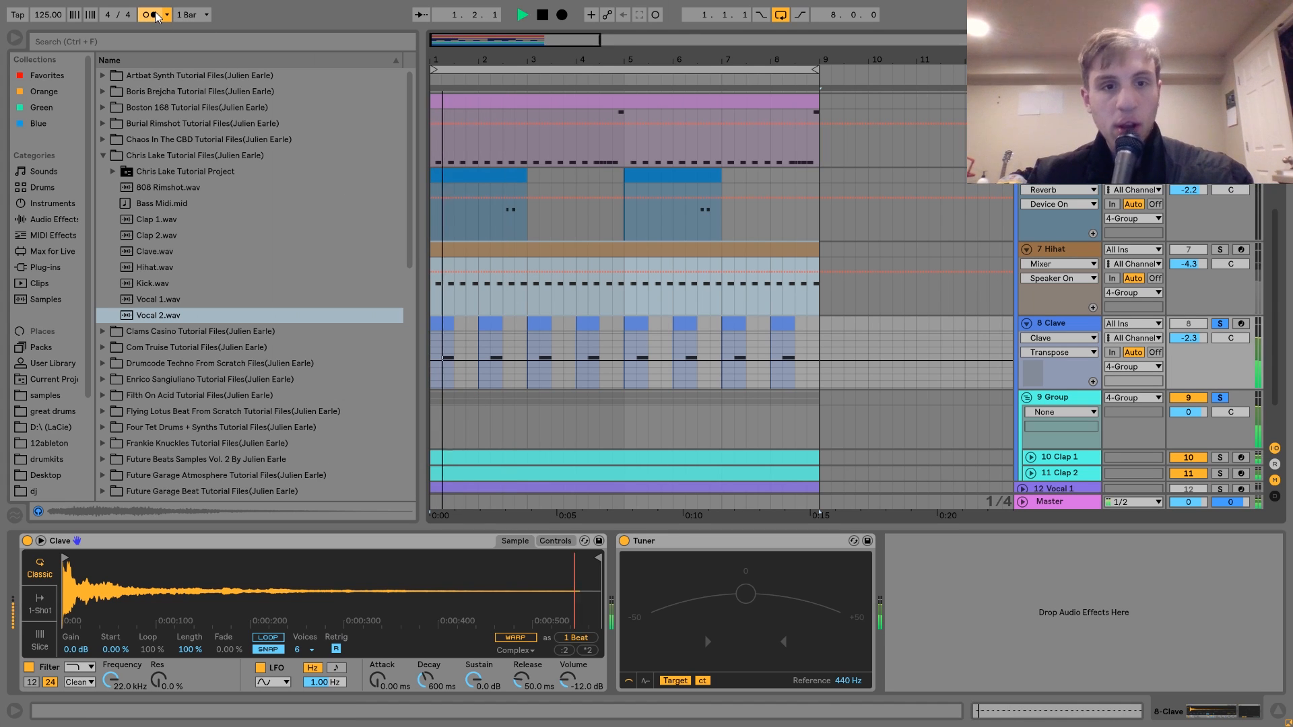
key(space)
click(154, 15)
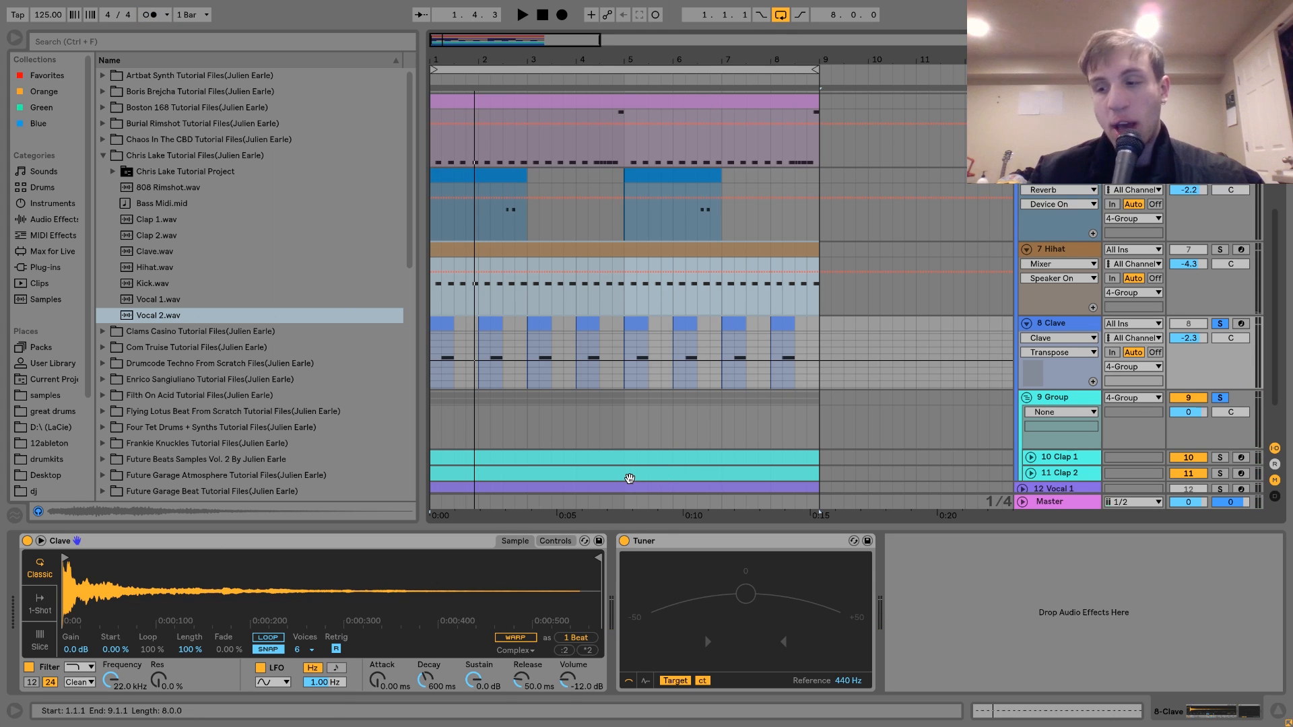
Select the first Clave clip and replay the Clave and claps together from 1.1.1.
click(440, 322)
key(space)
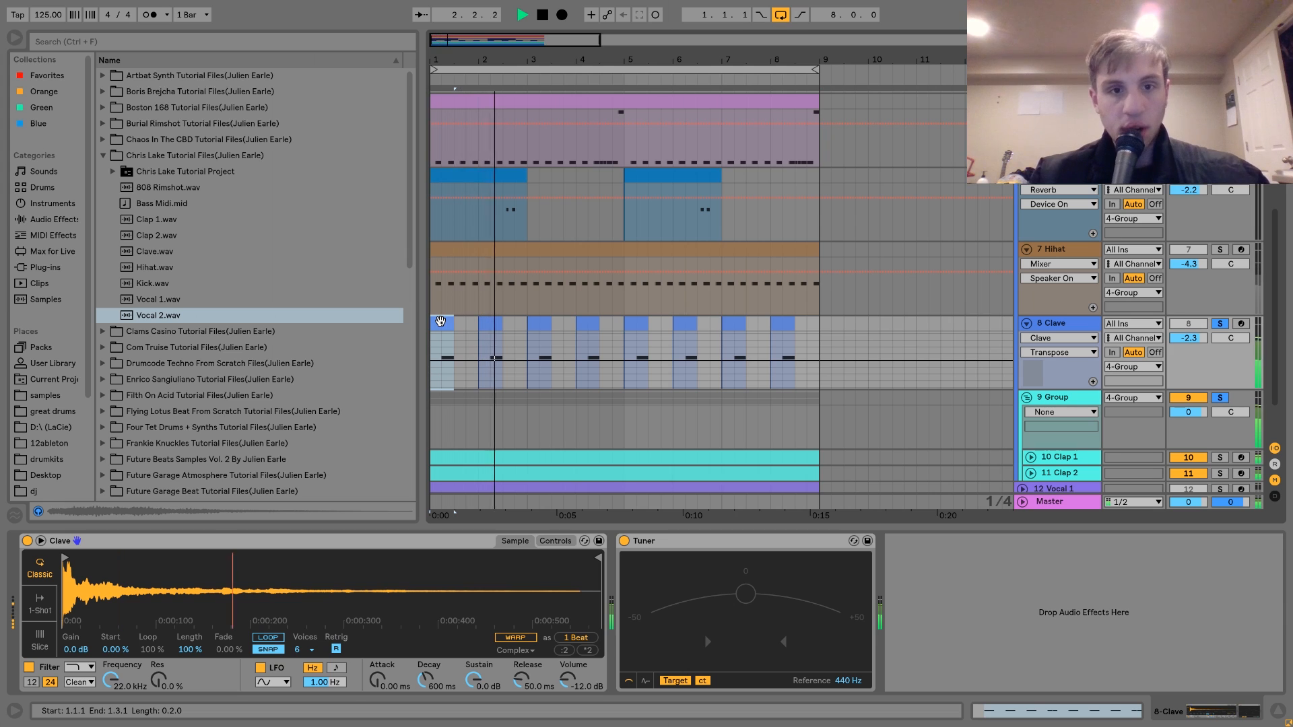
key(space)
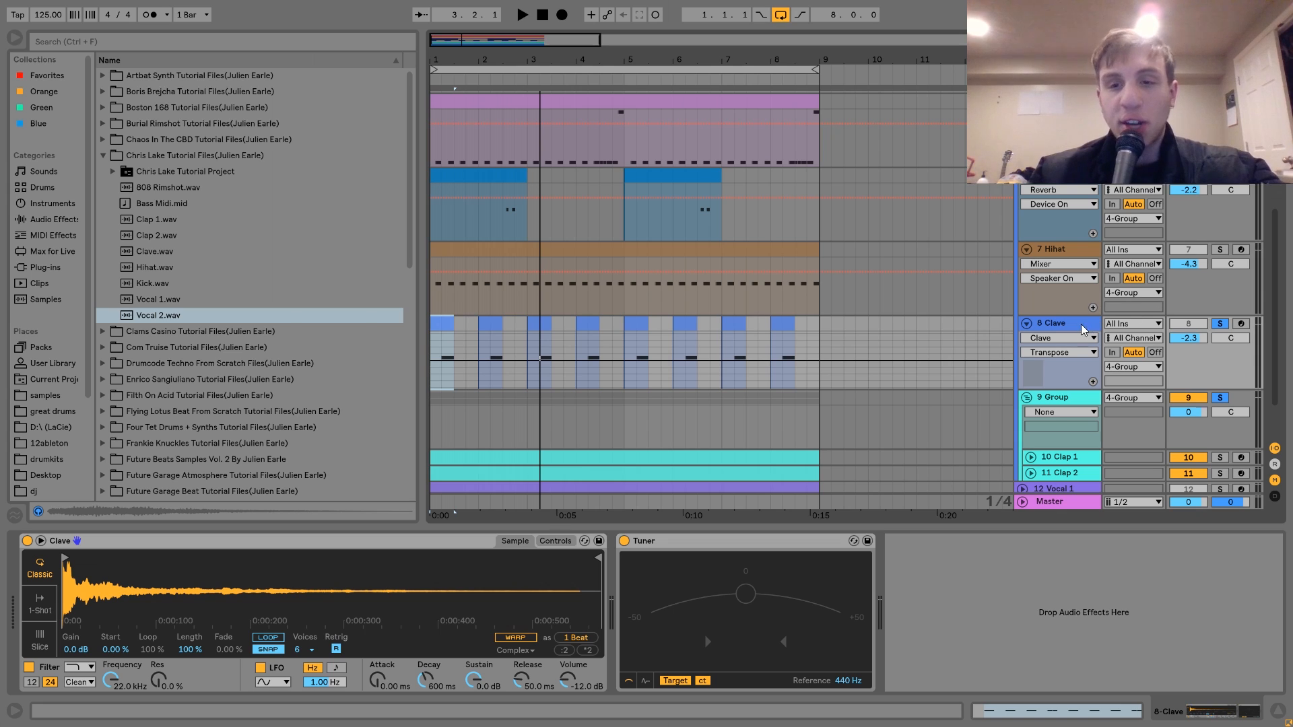
Delete the Tuner from the Clave track while the Clave and claps play.
key(space)
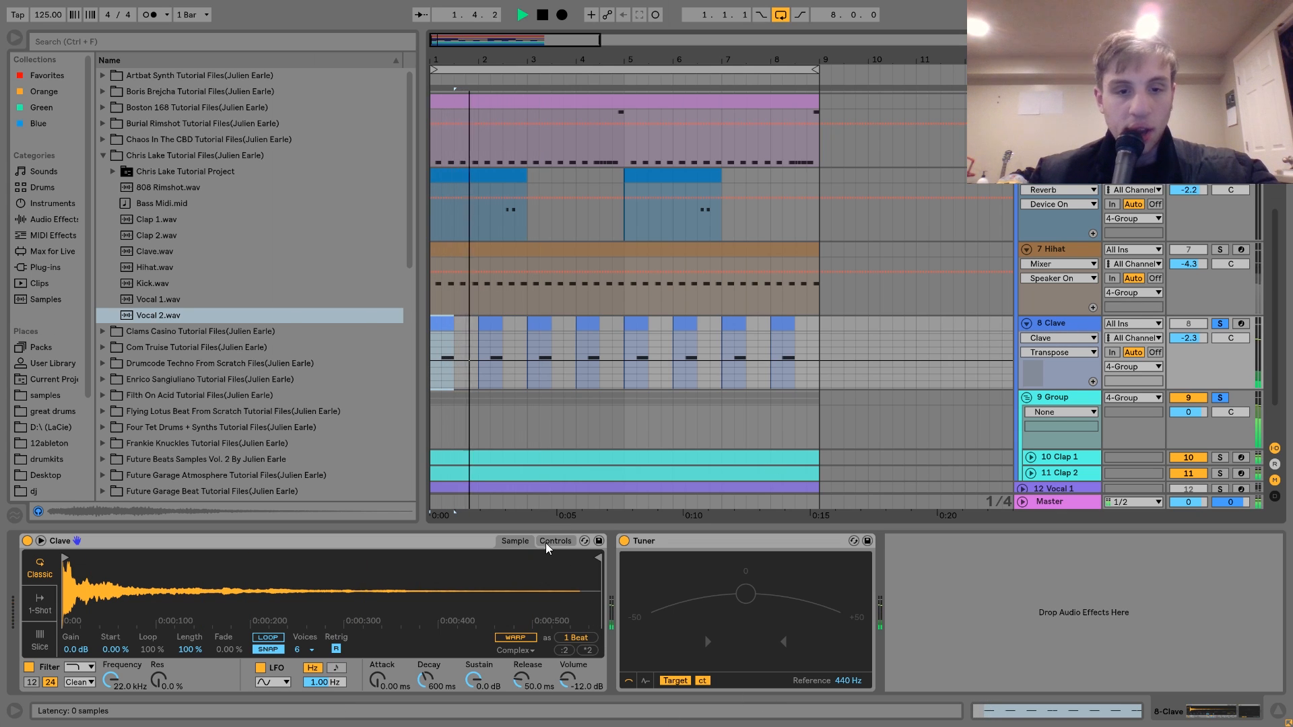
click(641, 540)
key(Delete)
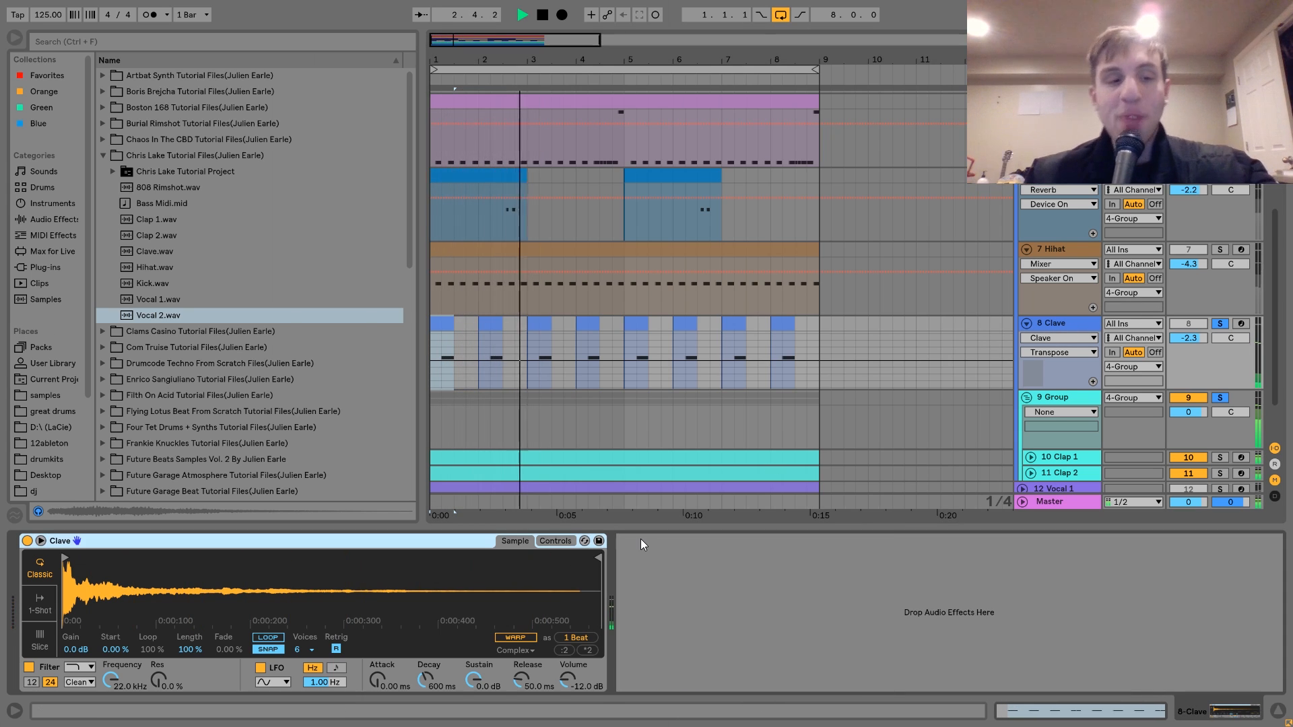
key(space)
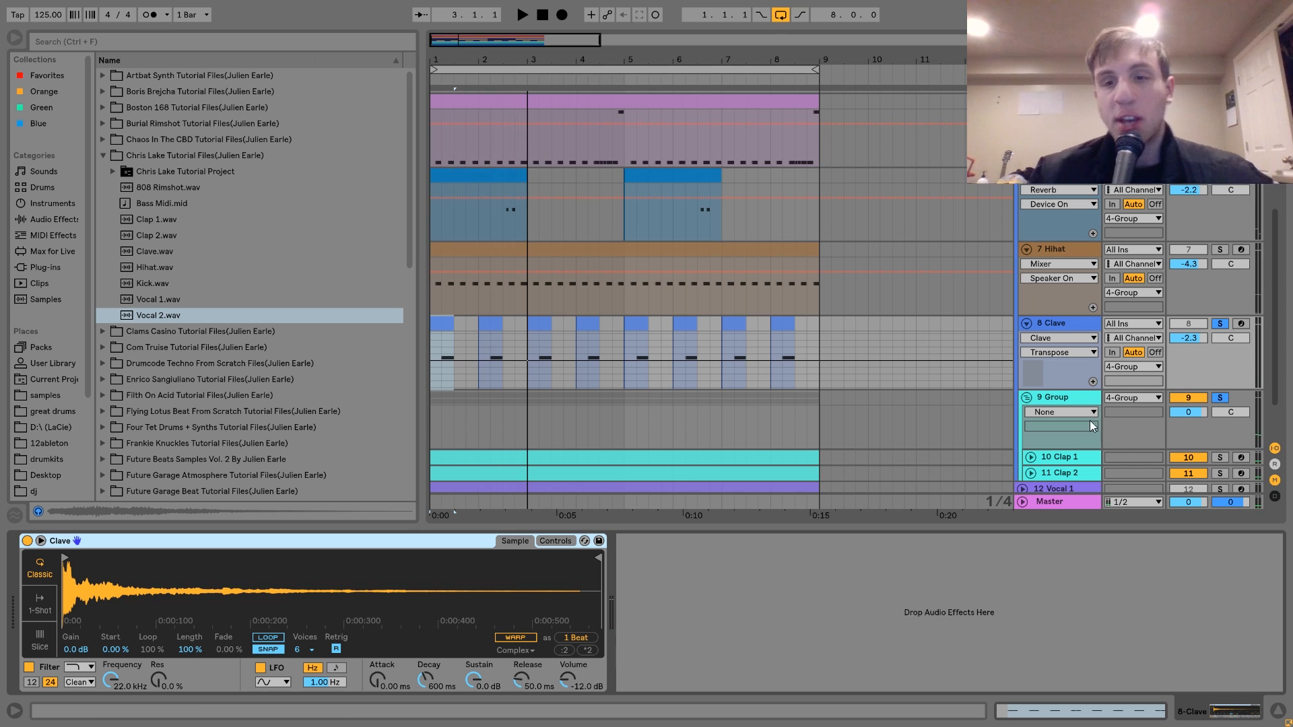
Solo only the clap group and play it from 1.1.1 while examining the group's EQ Eight high-shelf boost.
scroll(1184, 188, down, 2)
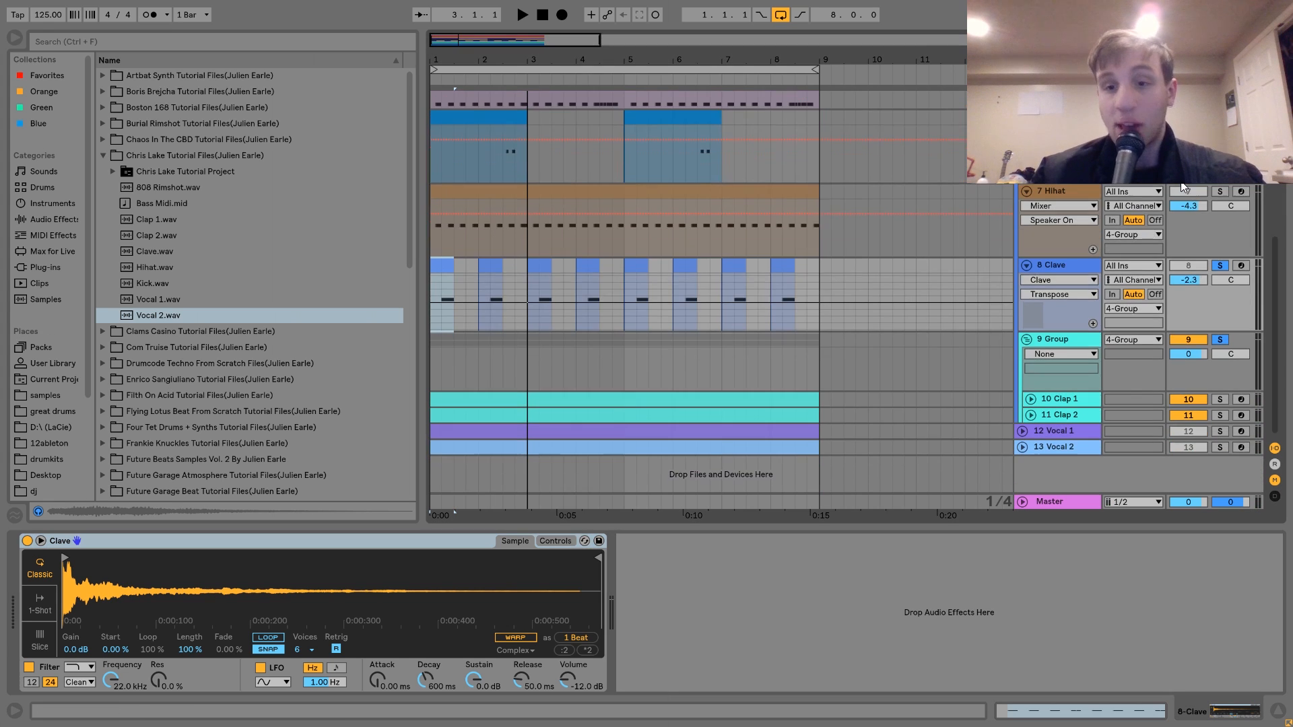
click(1221, 341)
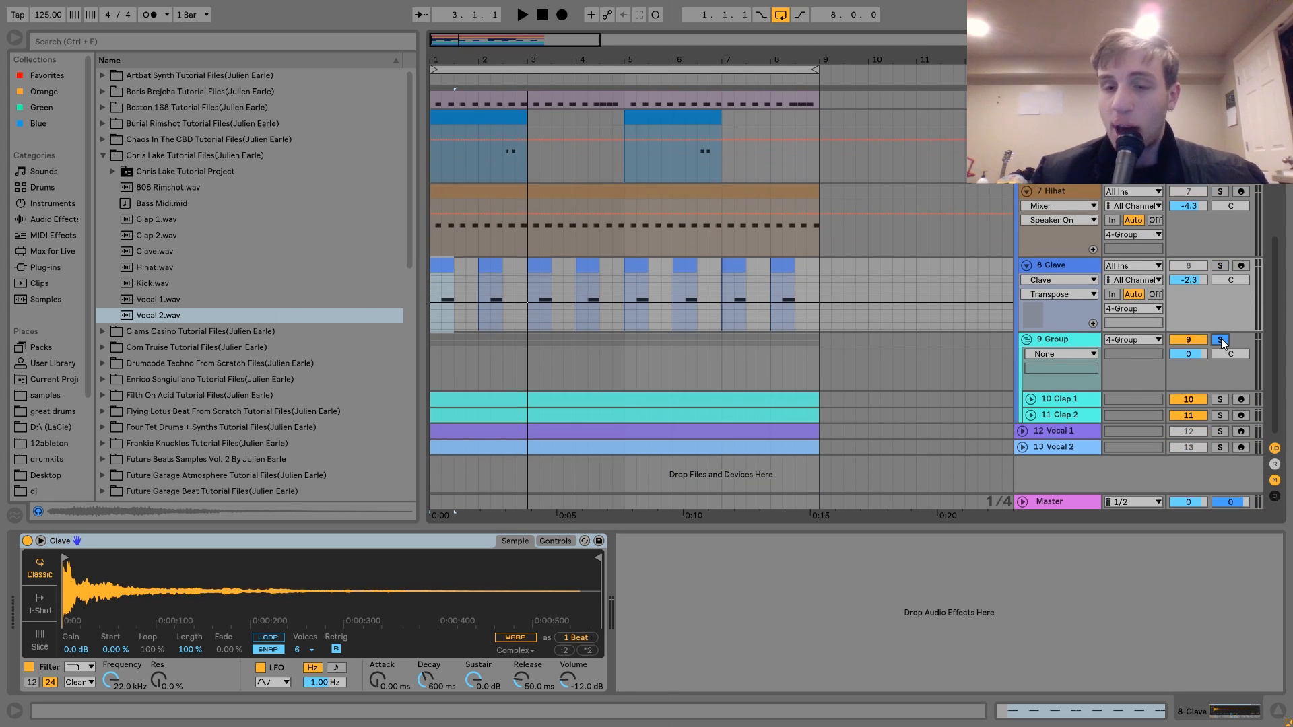
click(1196, 368)
key(space)
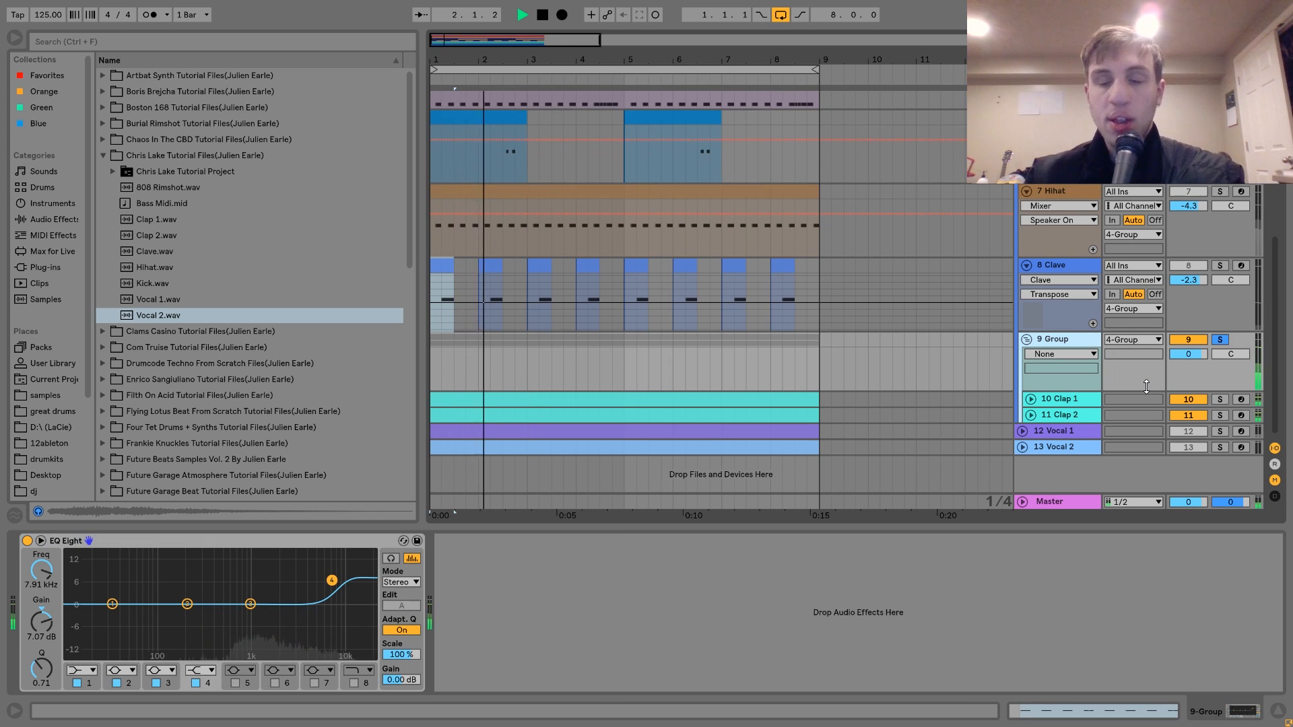
key(space)
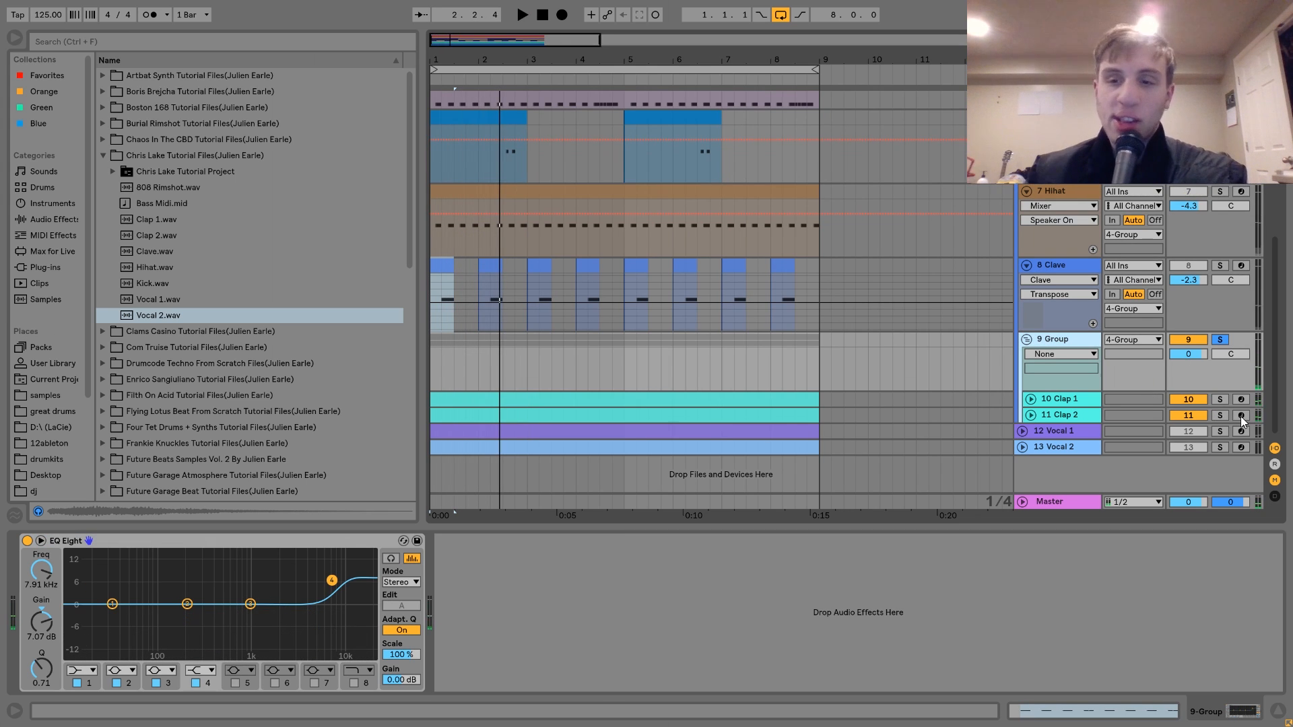
Solo Clap 1 and play it from 1.1.1, and do the same with Clap 2 to hear each clap alone.
click(1219, 400)
key(space)
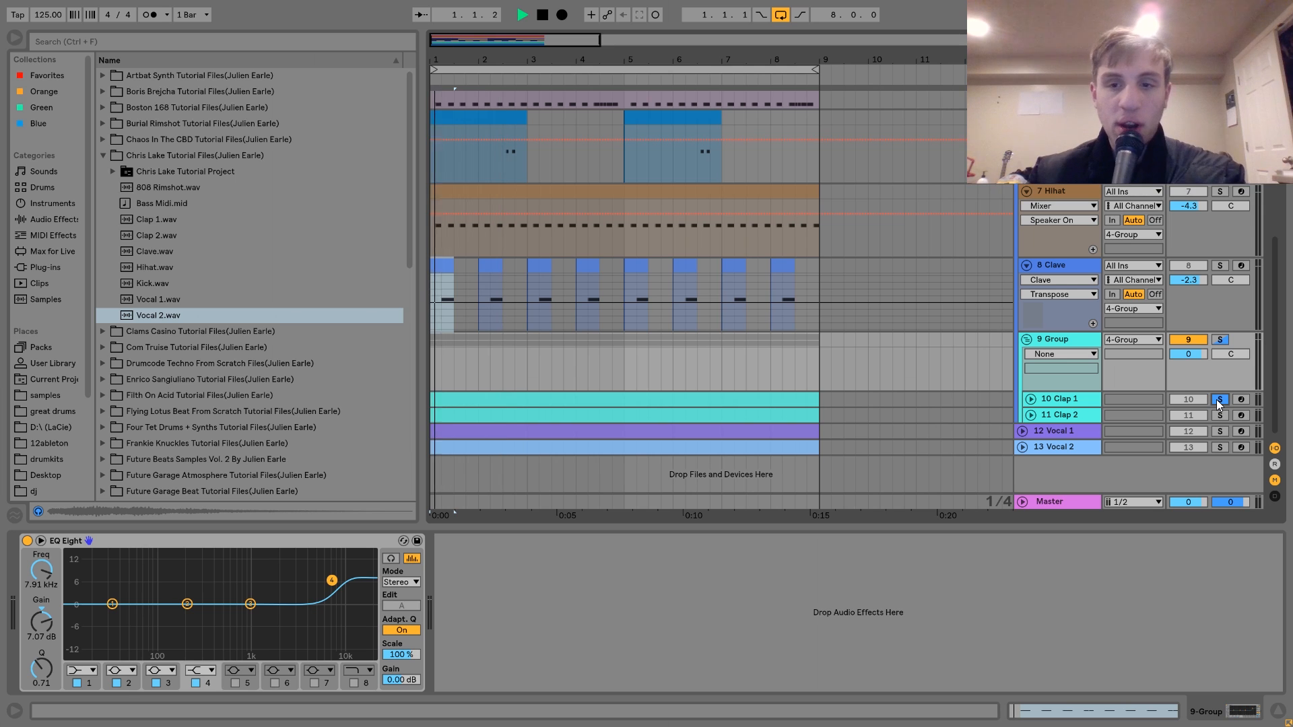
key(space)
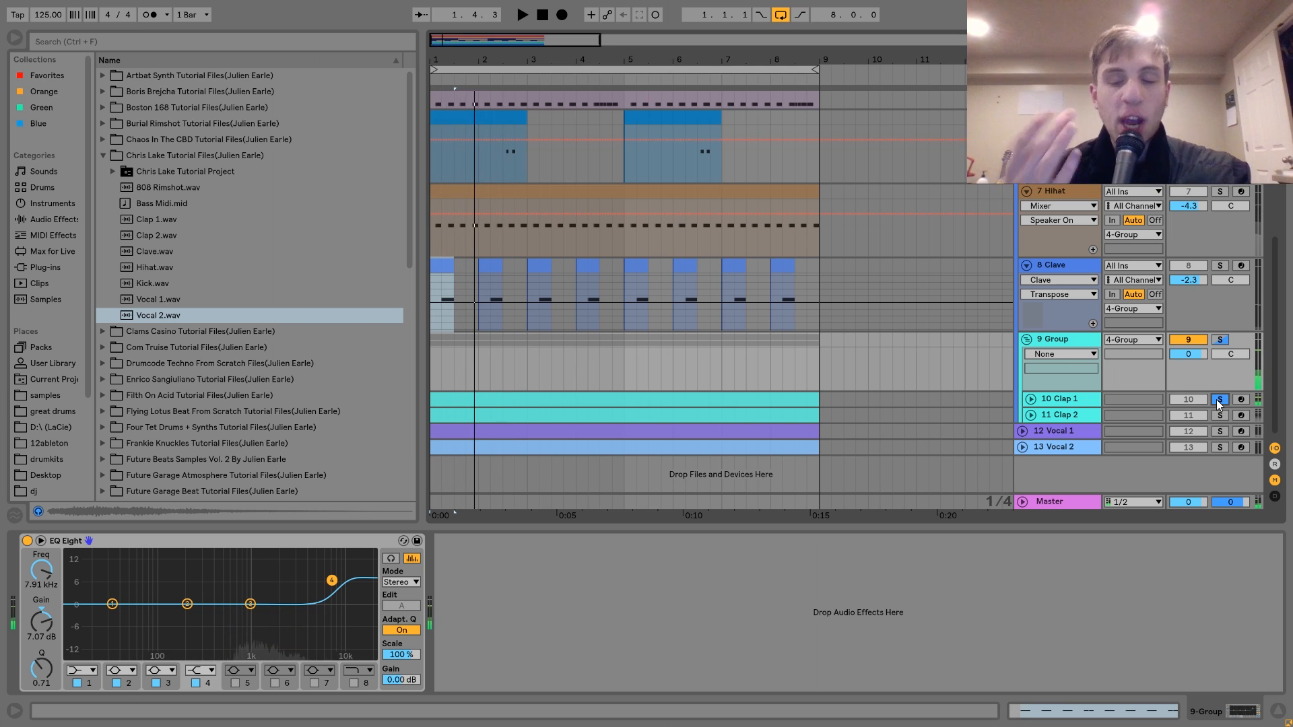
click(1221, 415)
key(space)
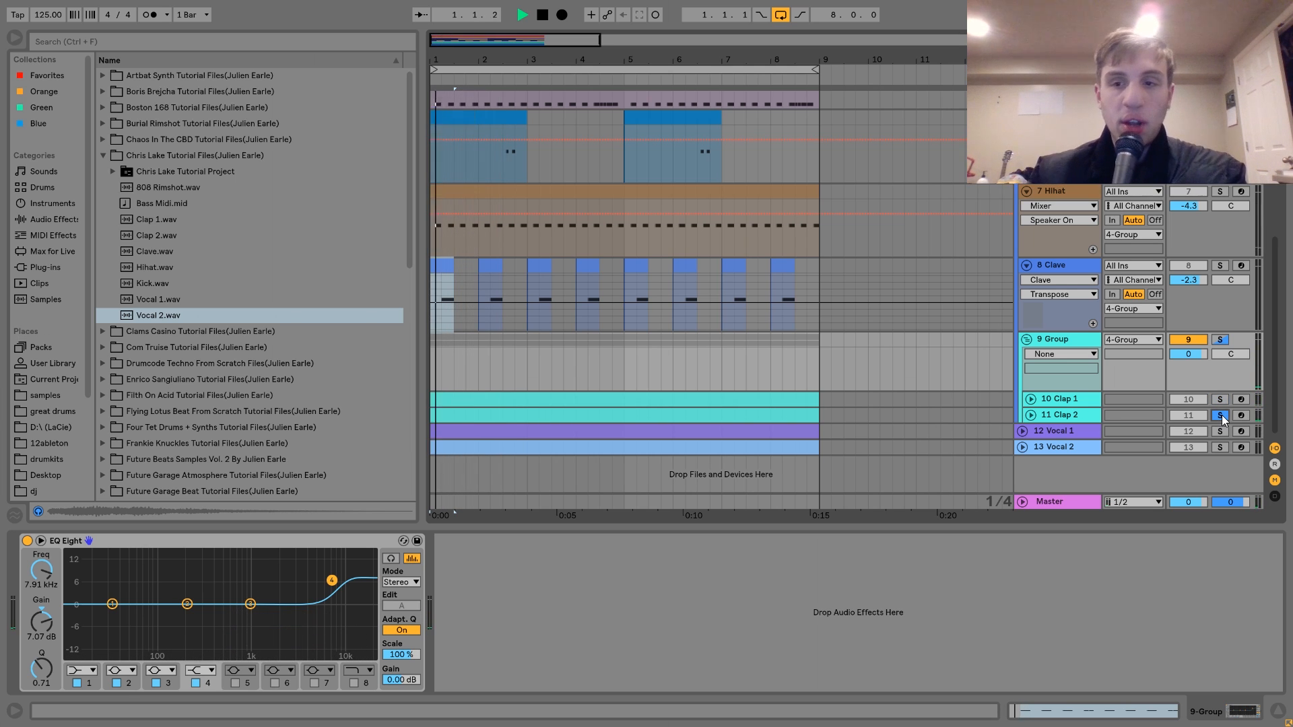
key(space)
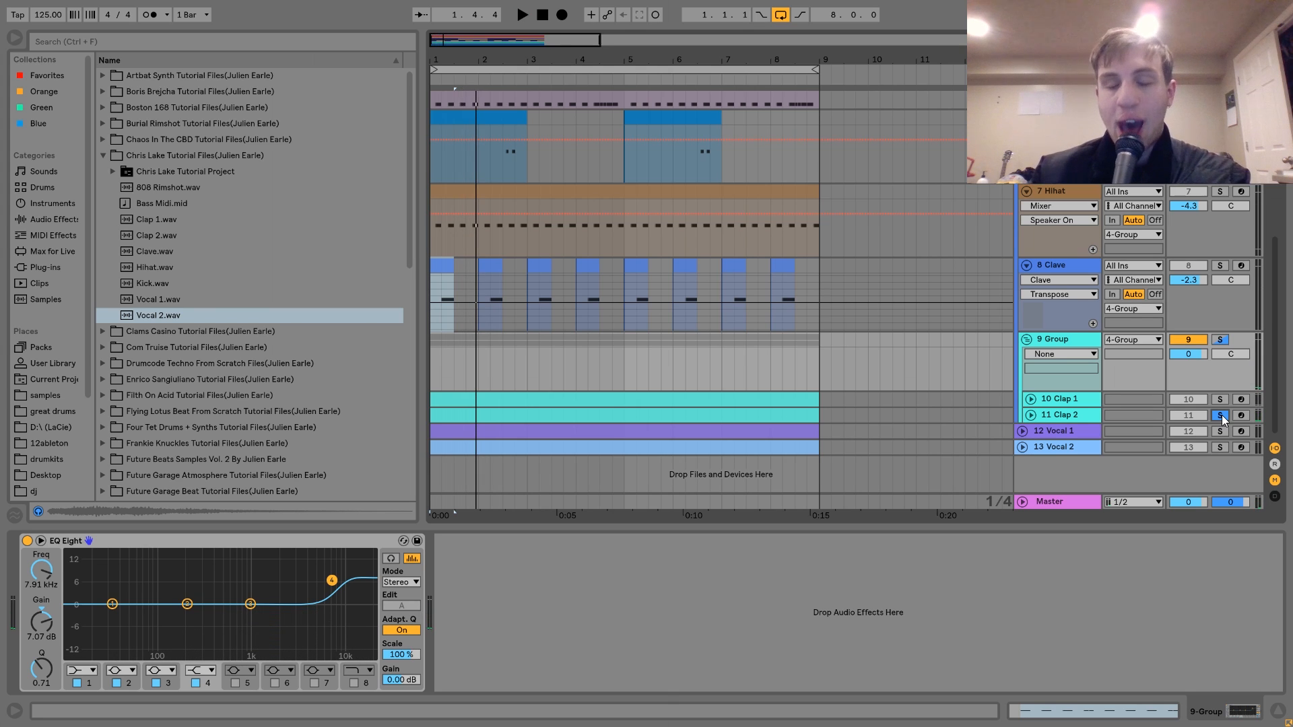
Remove the clap group's solo and play the full mix from 1.1.1, comparing Clap 1 and Clap 2 muted in turn with both active.
click(1060, 340)
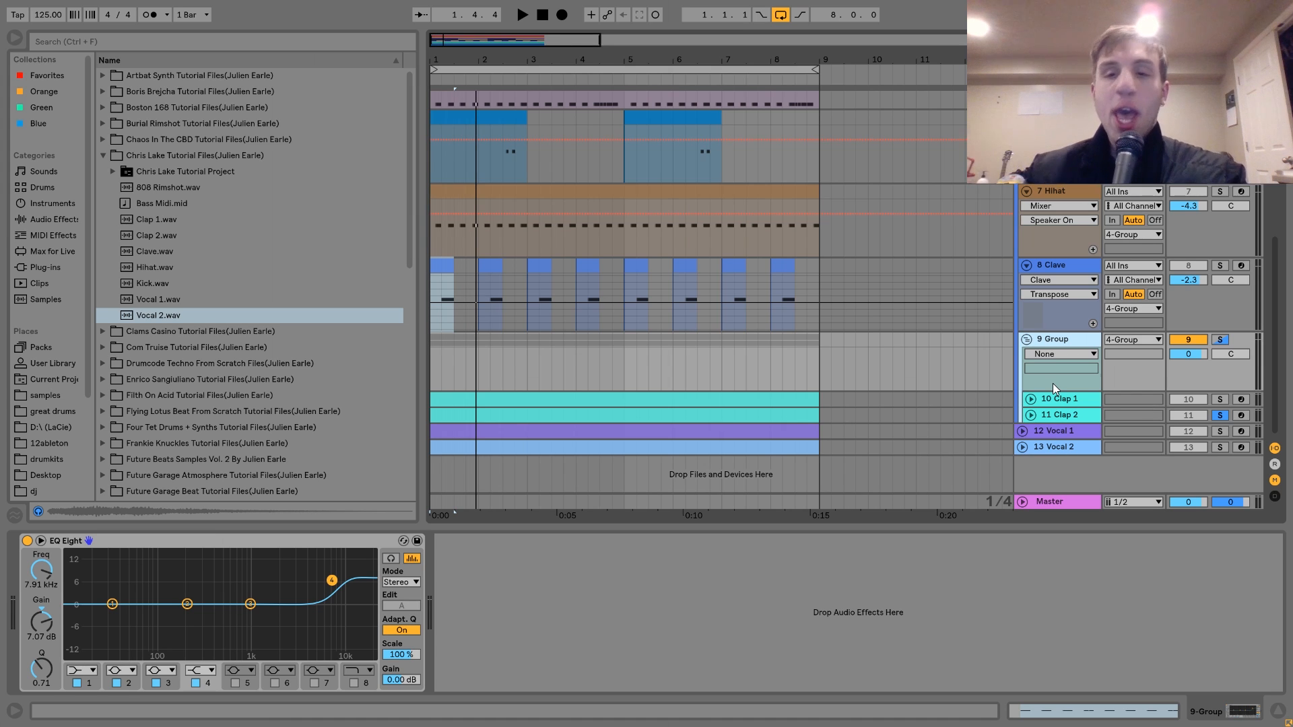
click(1220, 340)
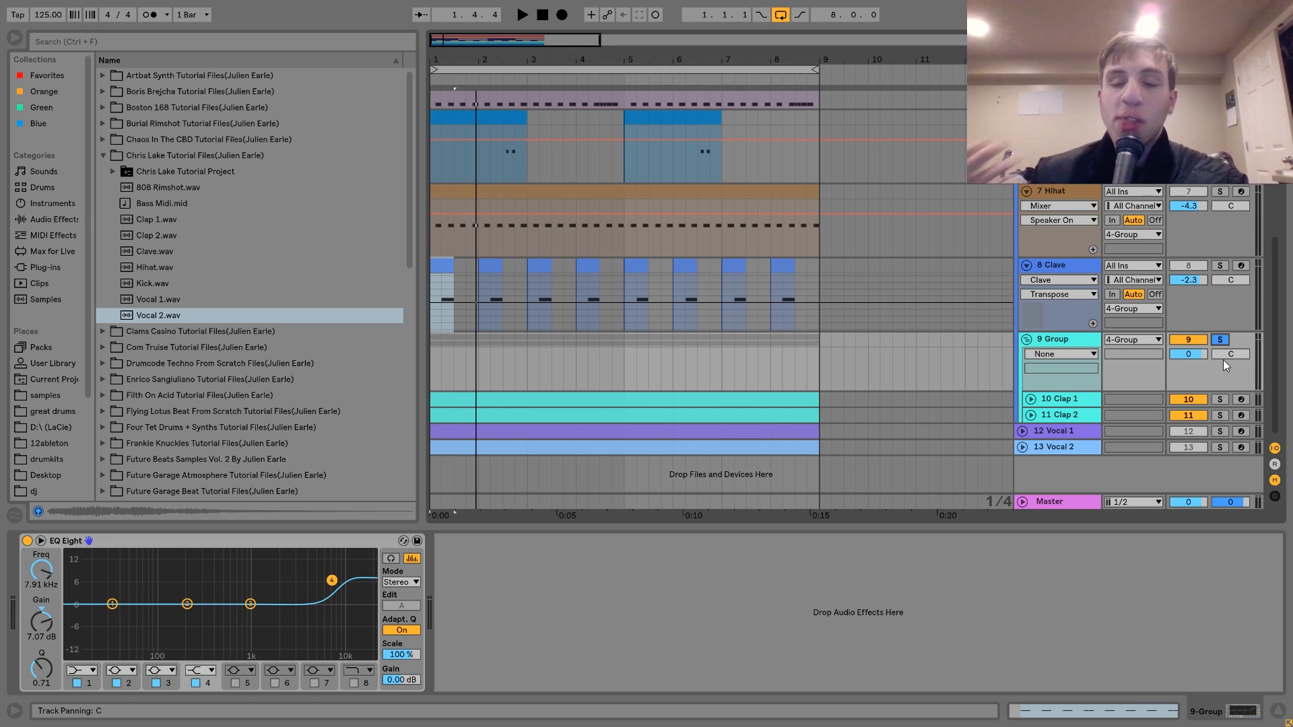
click(1220, 341)
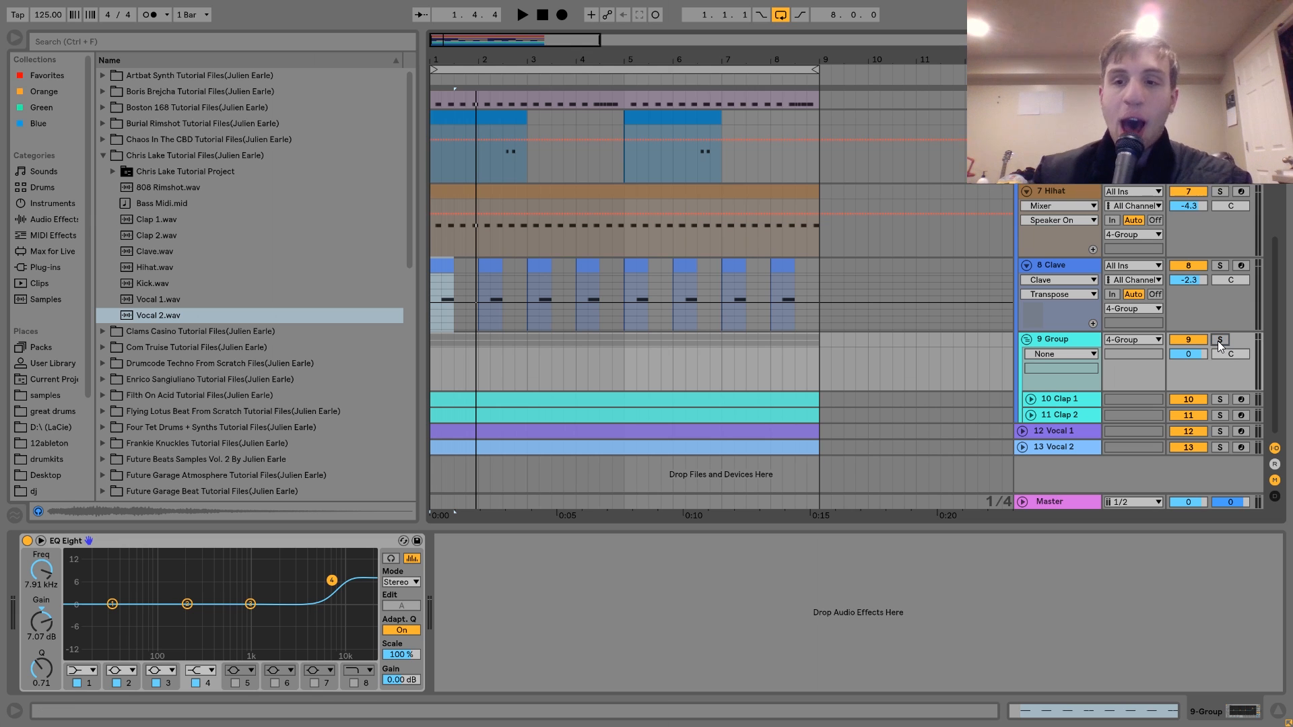
key(space)
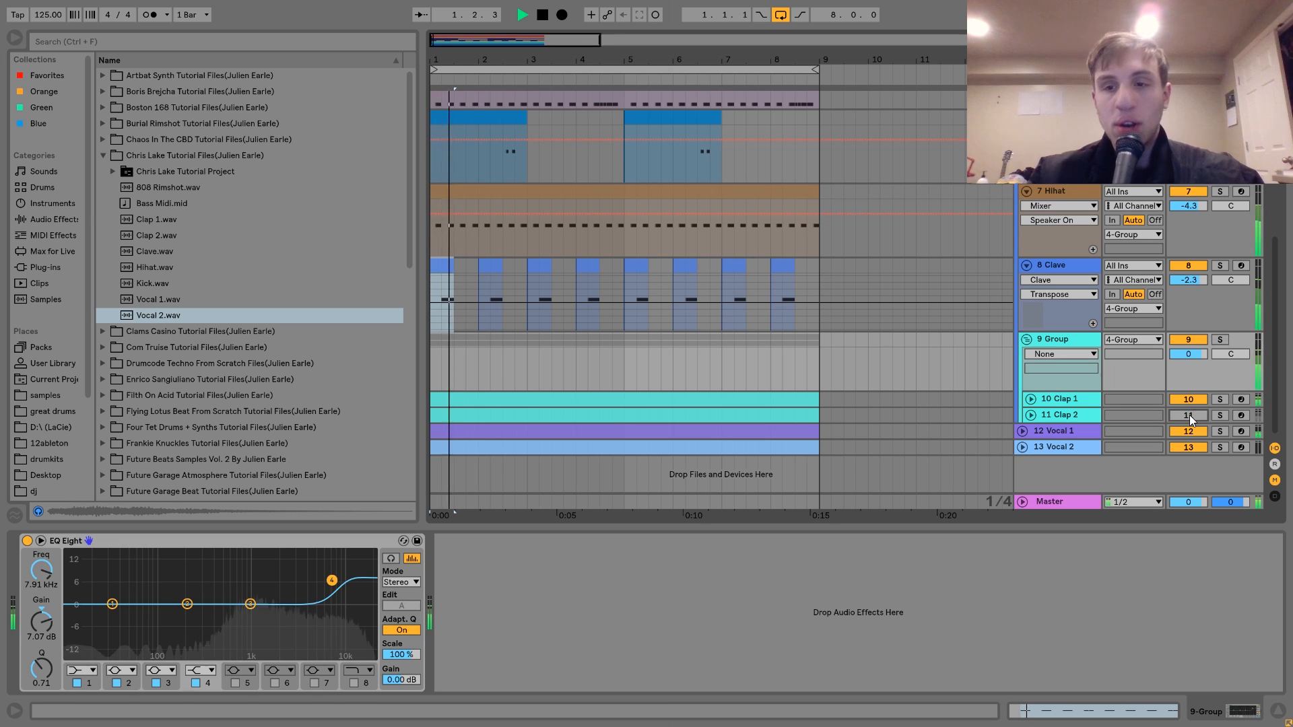
click(1189, 402)
click(1190, 416)
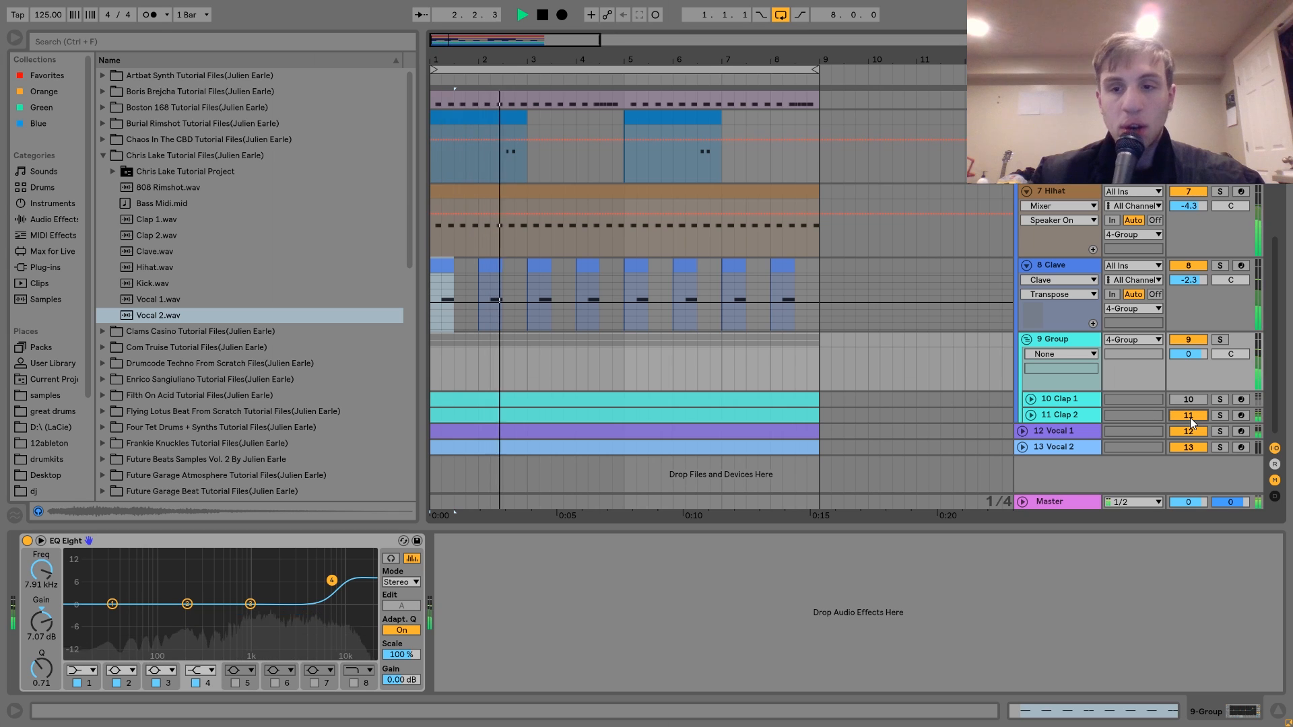
key(space)
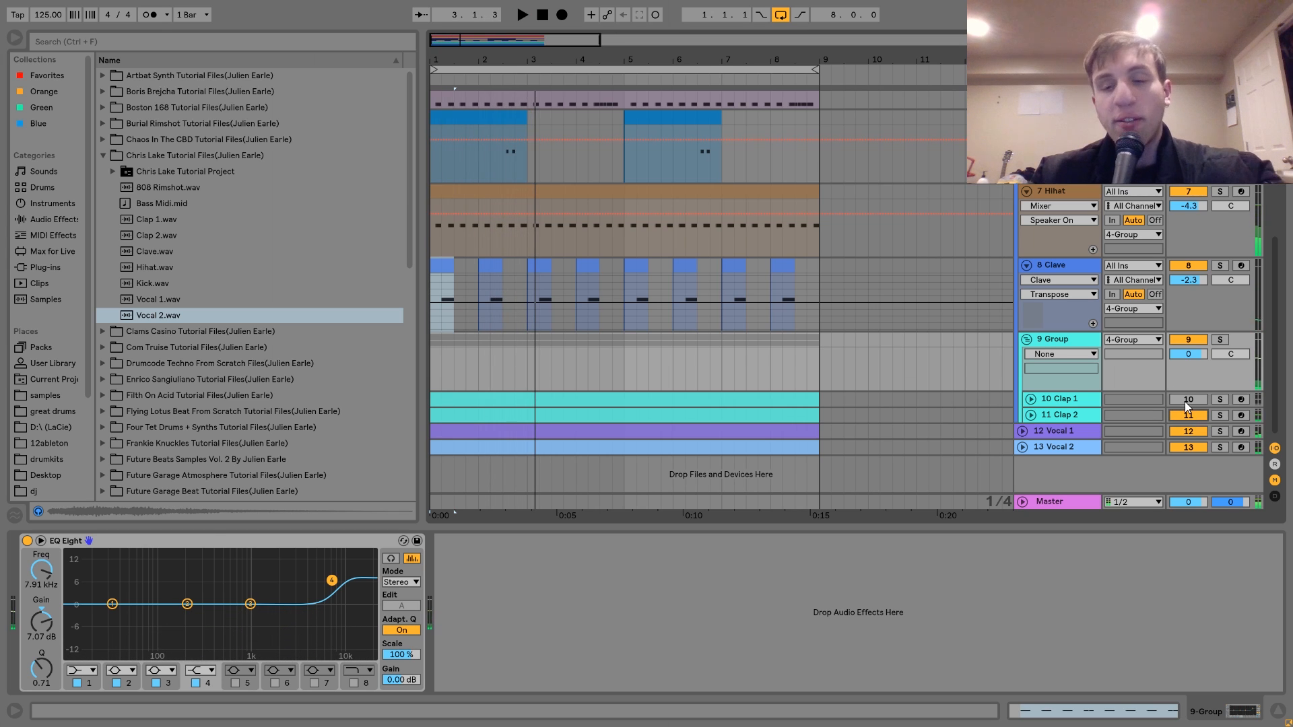
key(space)
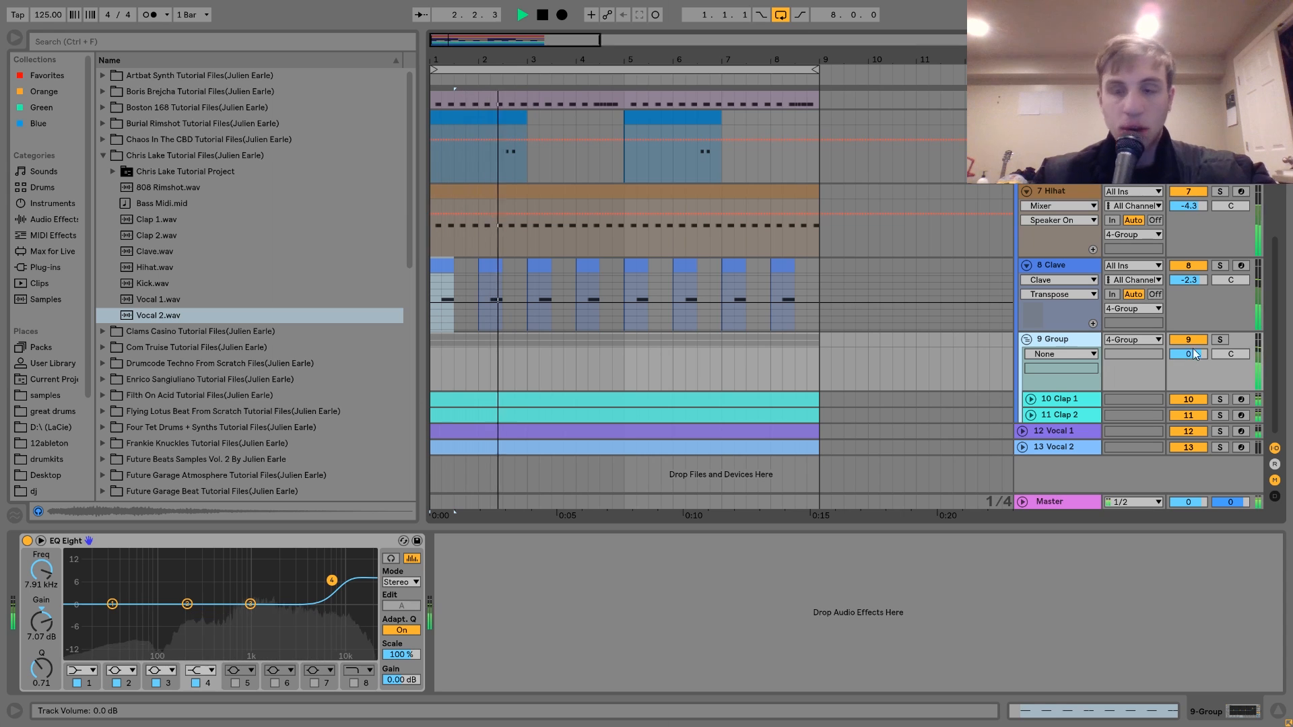
key(space)
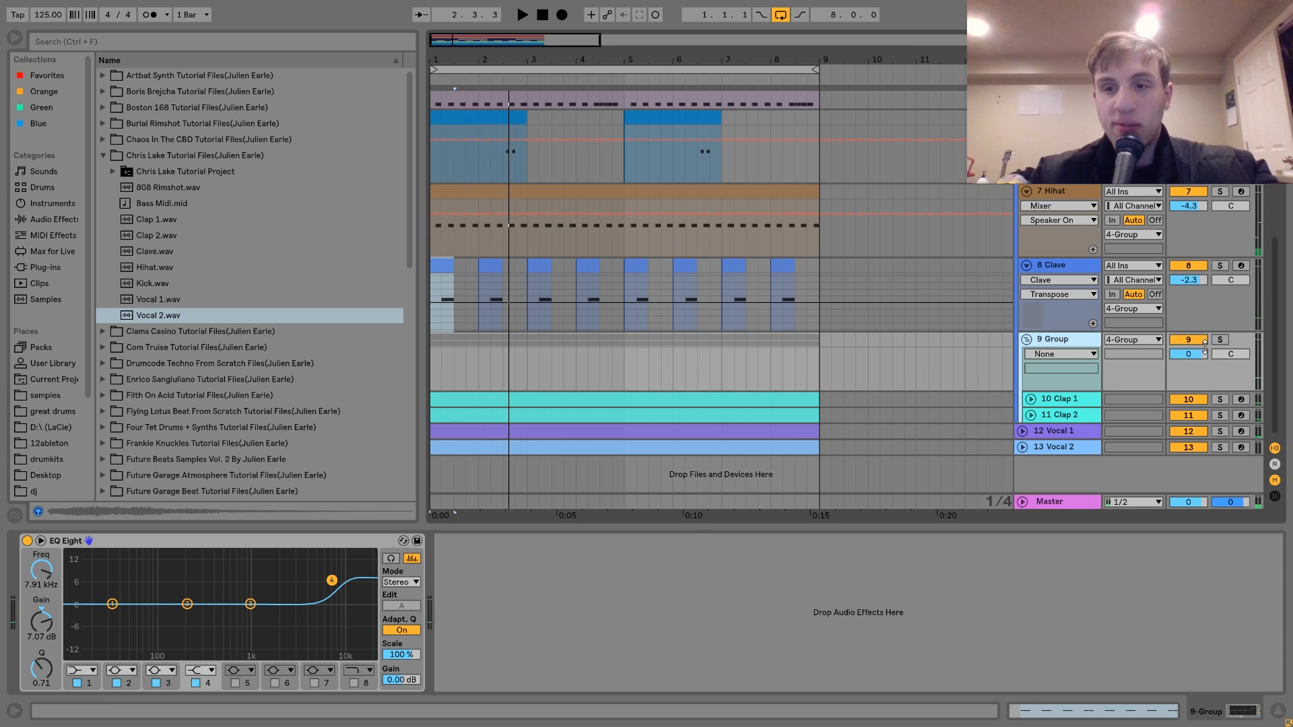
Solo the clap group and play it from 1.1.1, comparing its EQ Eight bypassed and enabled.
click(1220, 339)
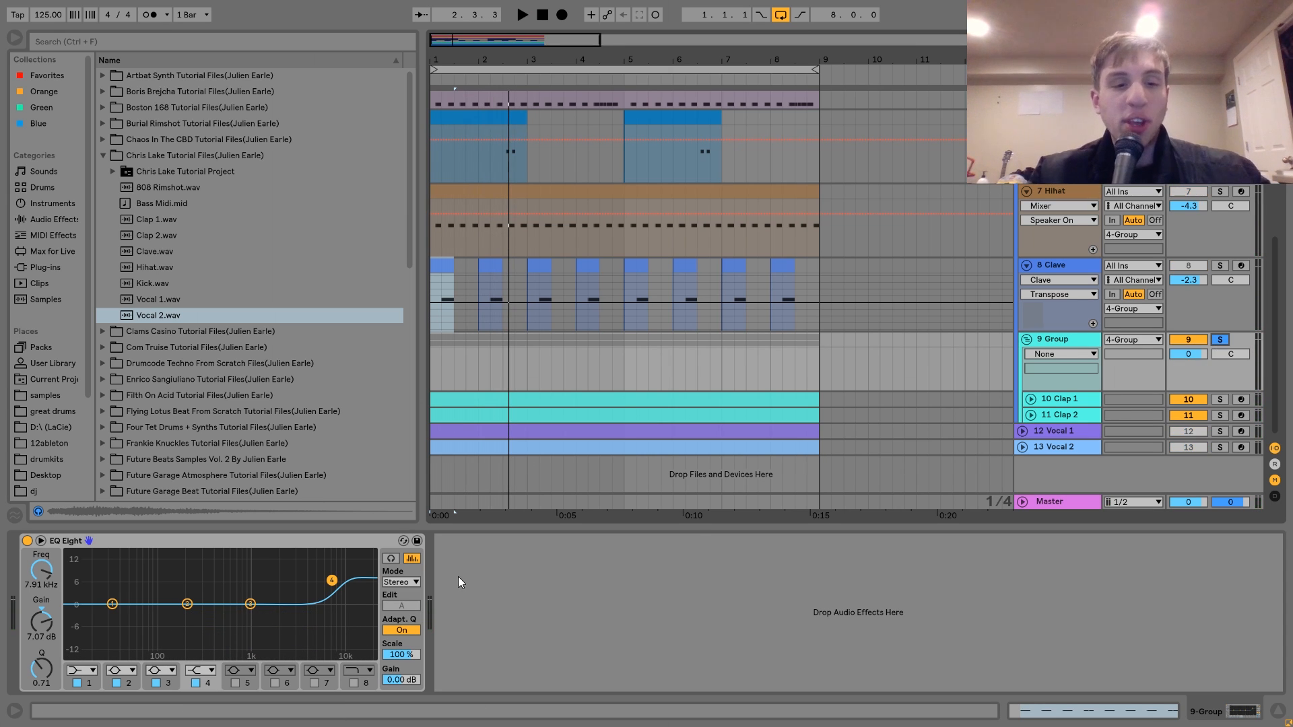
key(space)
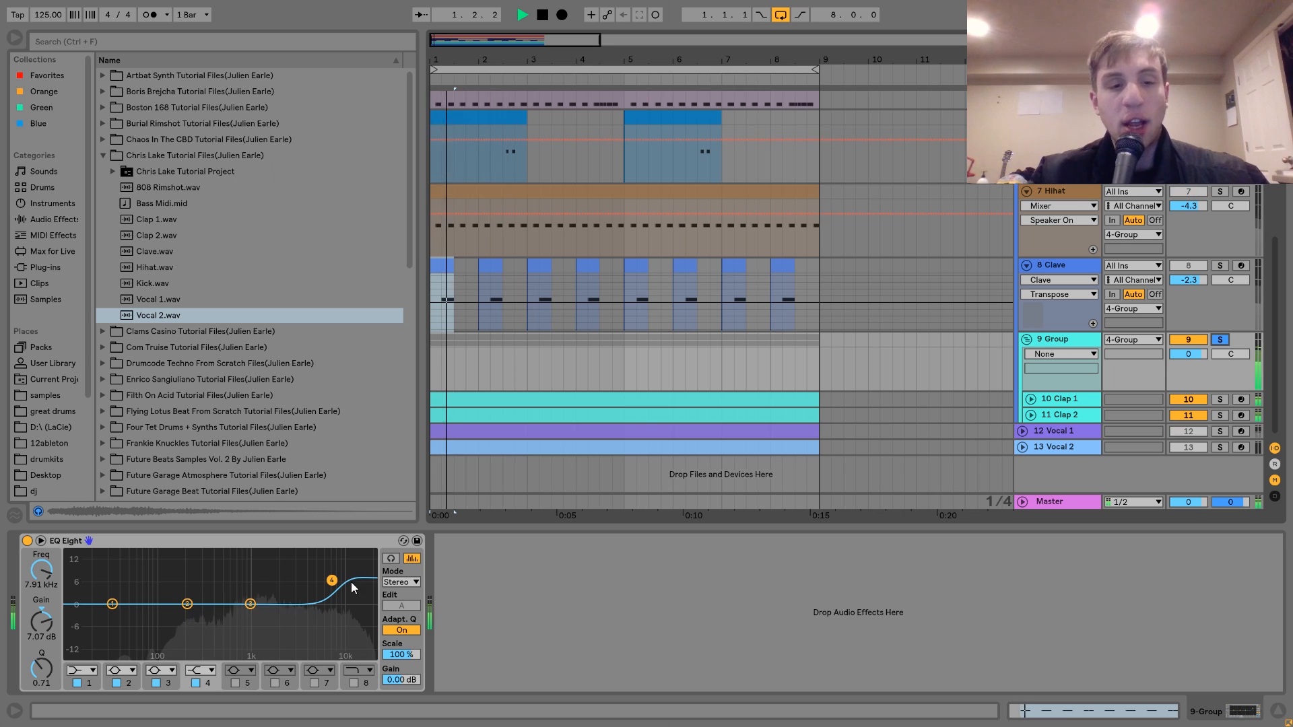
click(26, 541)
click(27, 541)
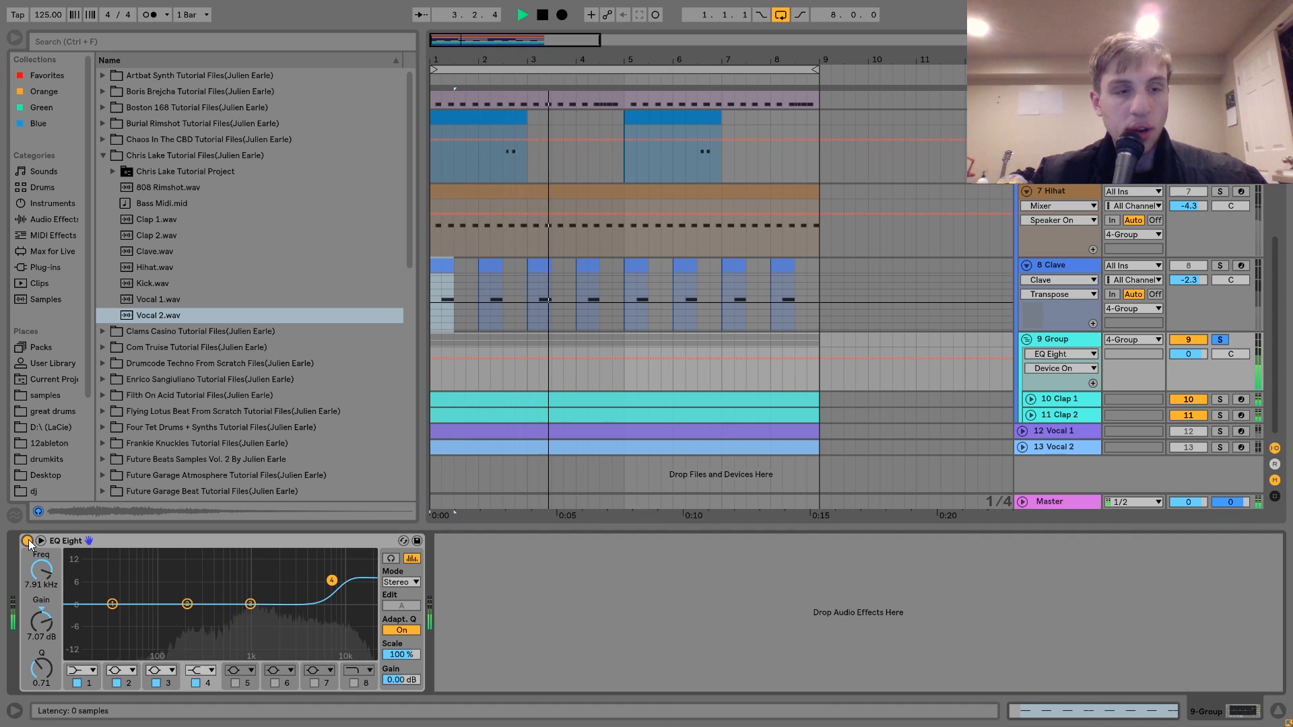
key(space)
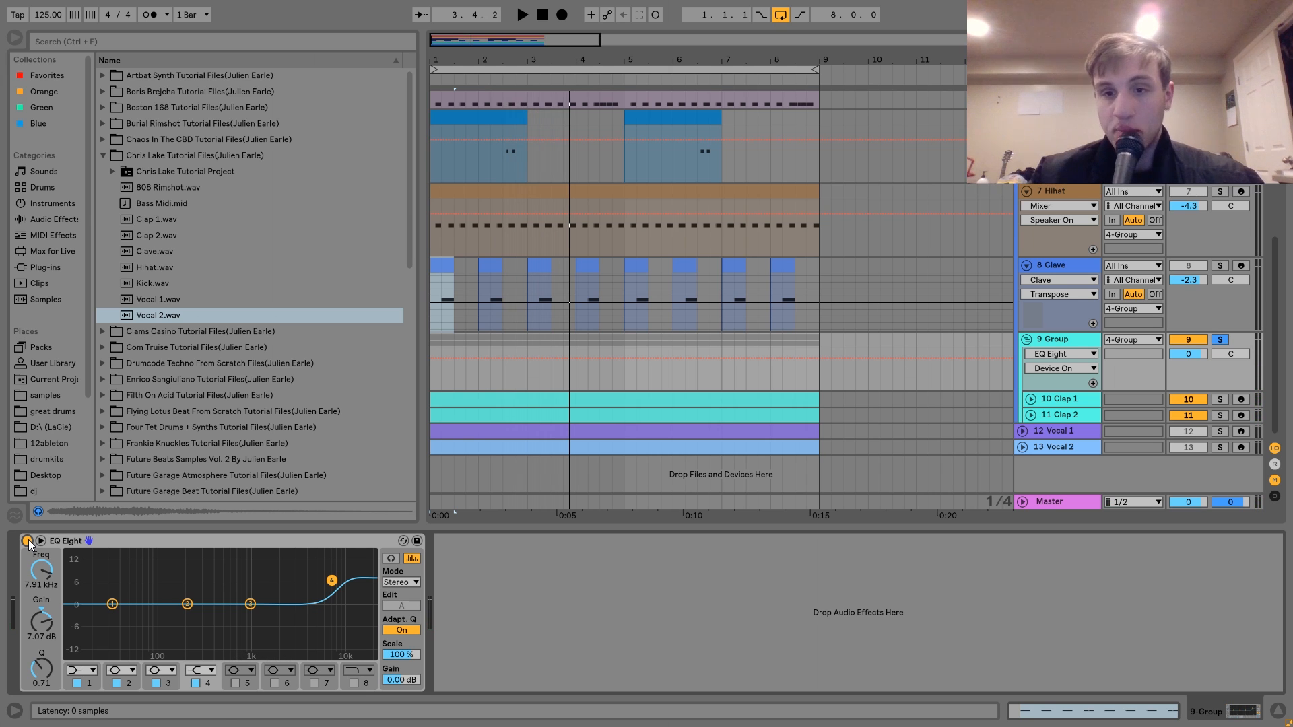
Solo the whole drum group (track 4) and play it from 1.1.1 with its Drum Buss and EQ Eight bypassed and re-enabled.
scroll(527, 361, up, 5)
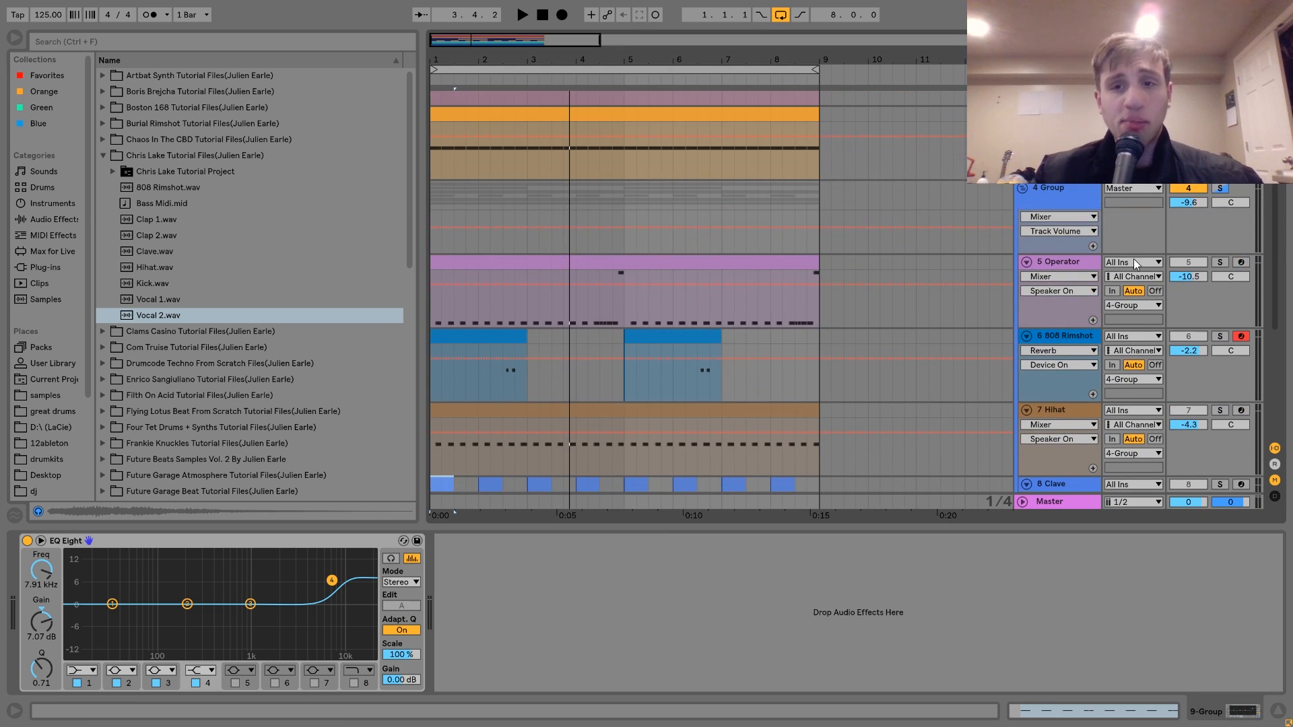
click(1060, 192)
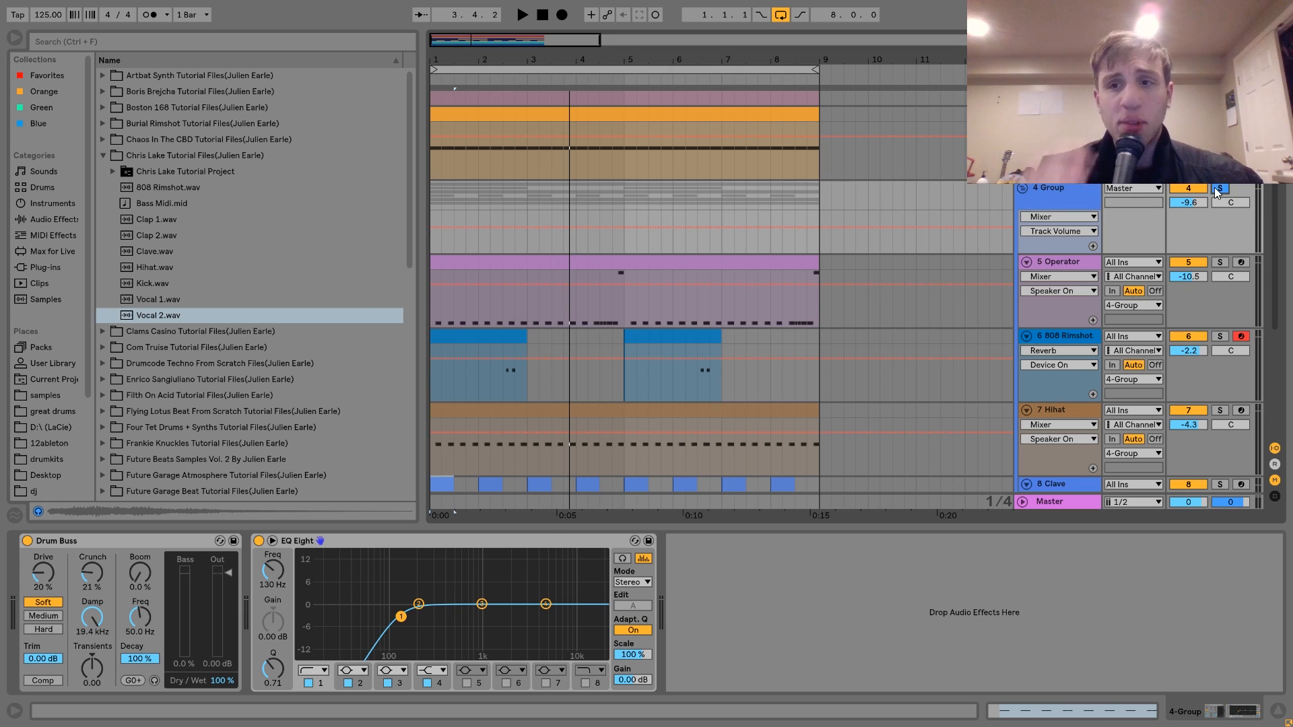
scroll(1215, 188, up, 3)
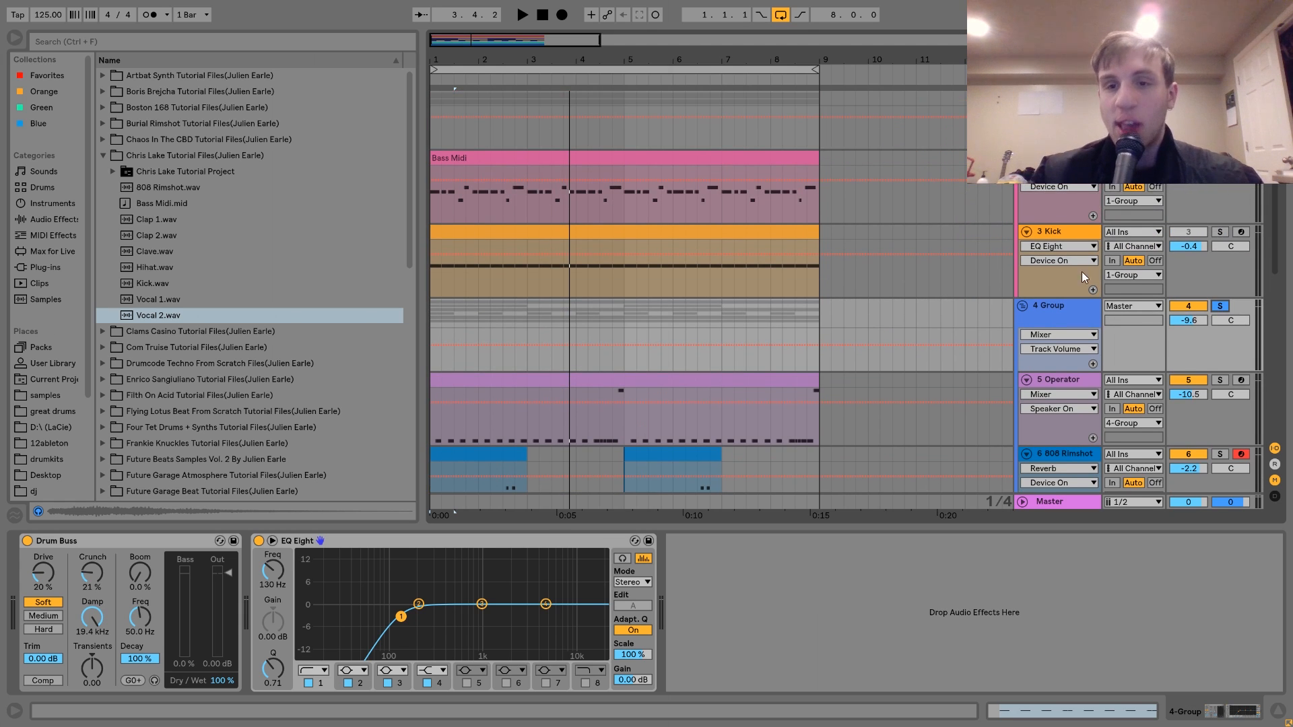
click(1067, 306)
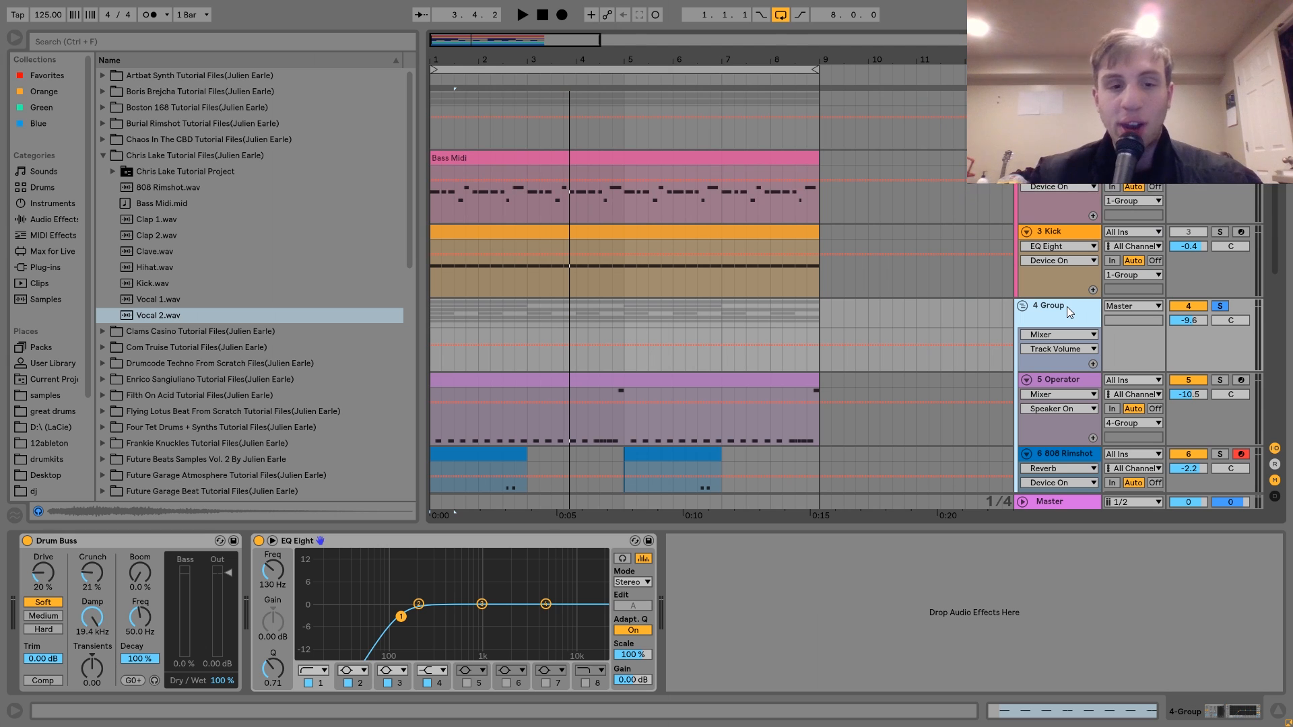
click(260, 542)
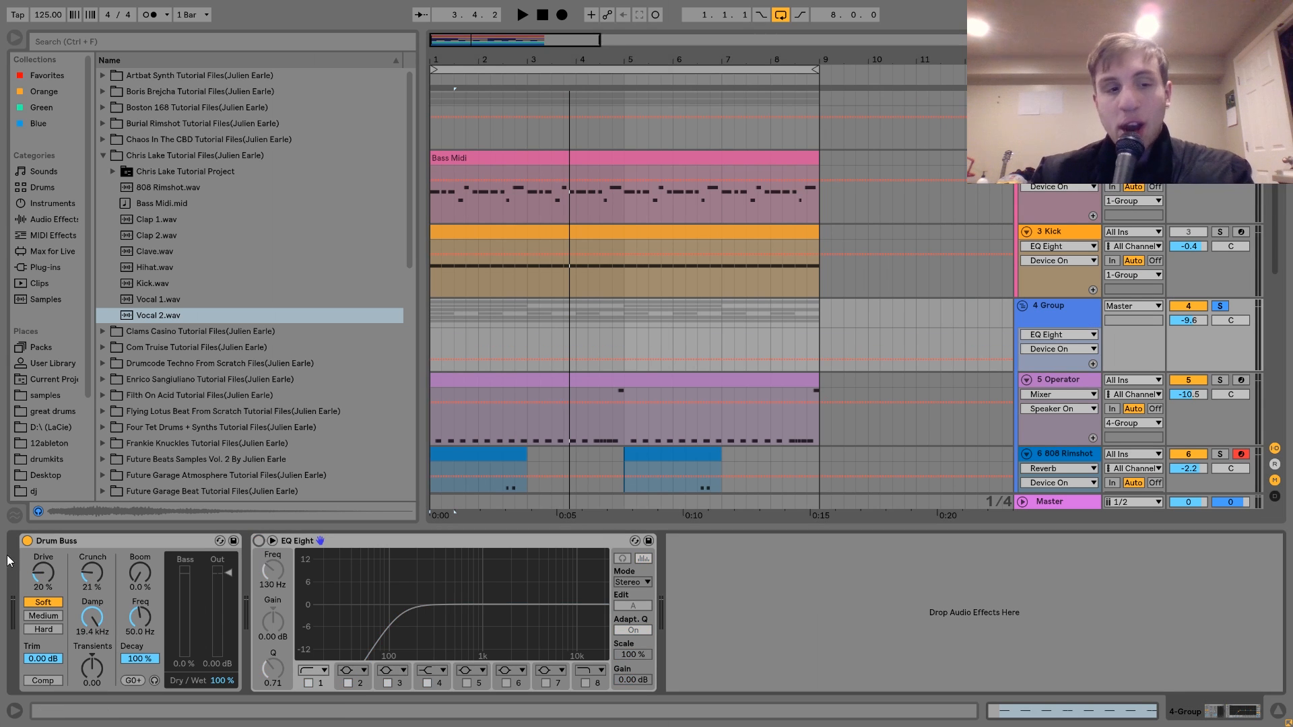
click(27, 539)
key(space)
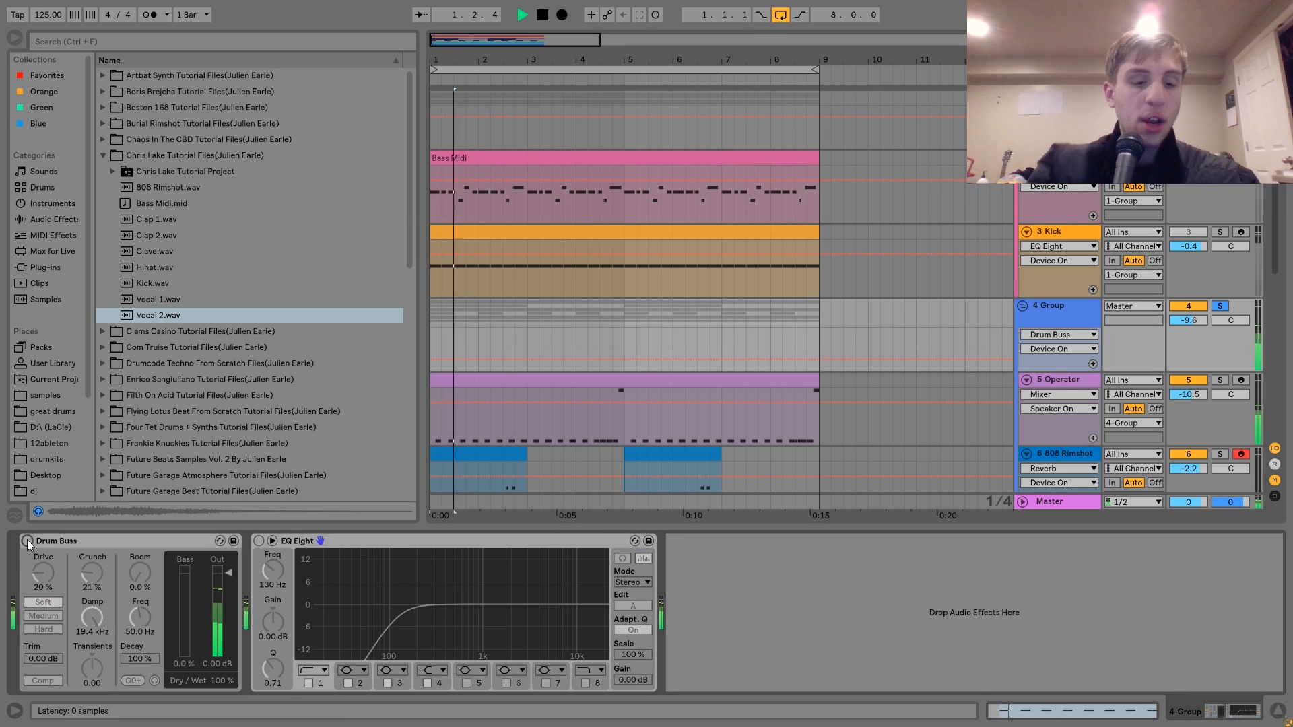
click(27, 539)
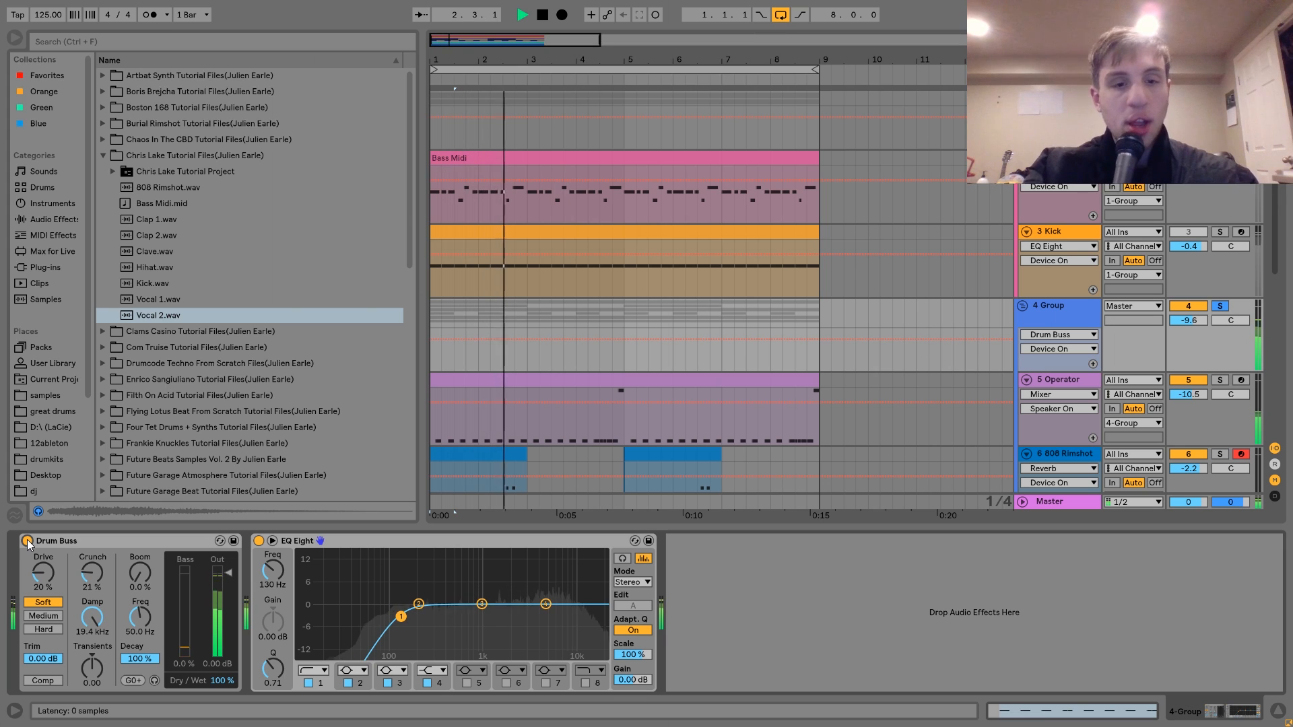
key(space)
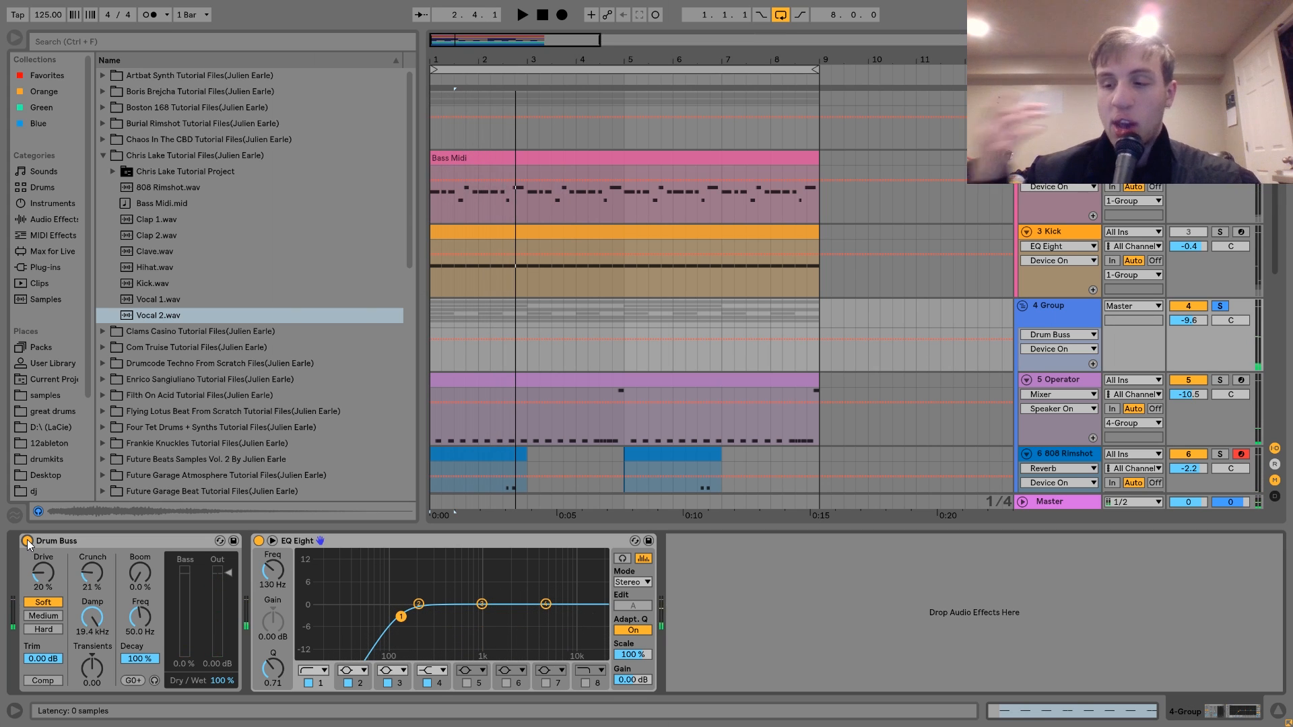
Replay the soloed drum group from 1.1.1, switching only the Drum Buss off and back on to compare.
key(space)
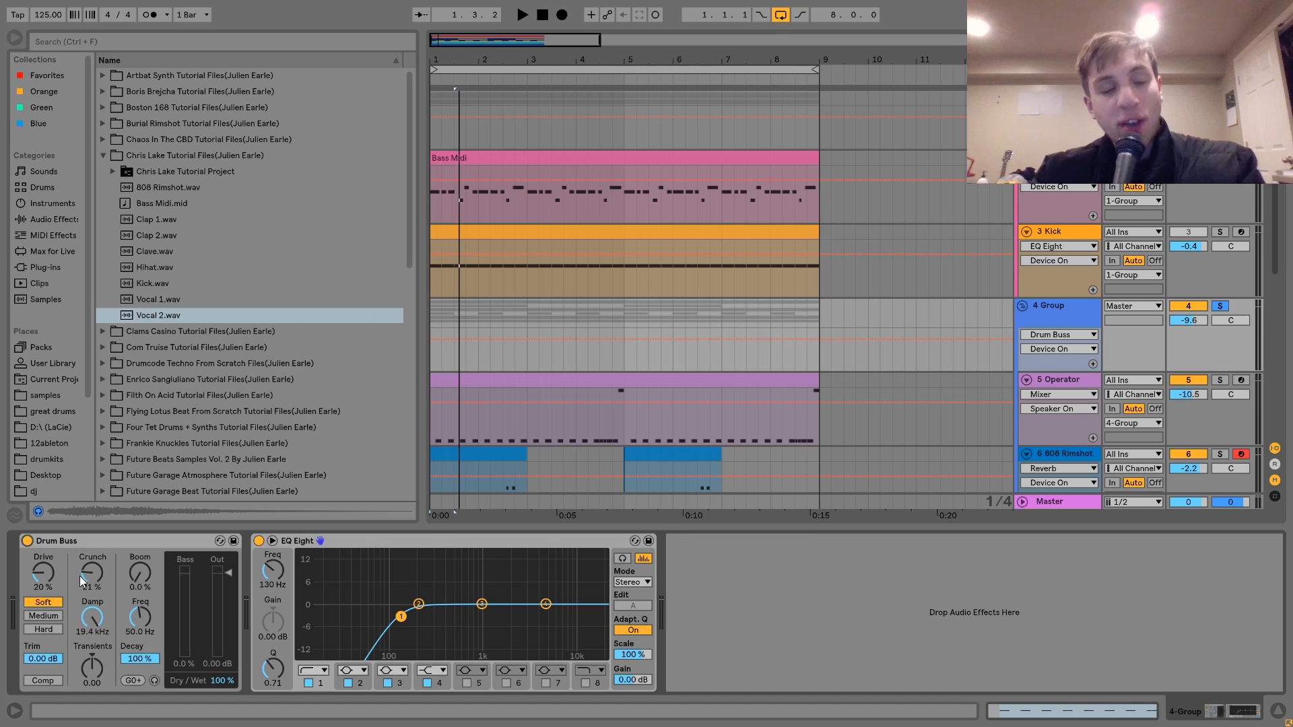
key(space)
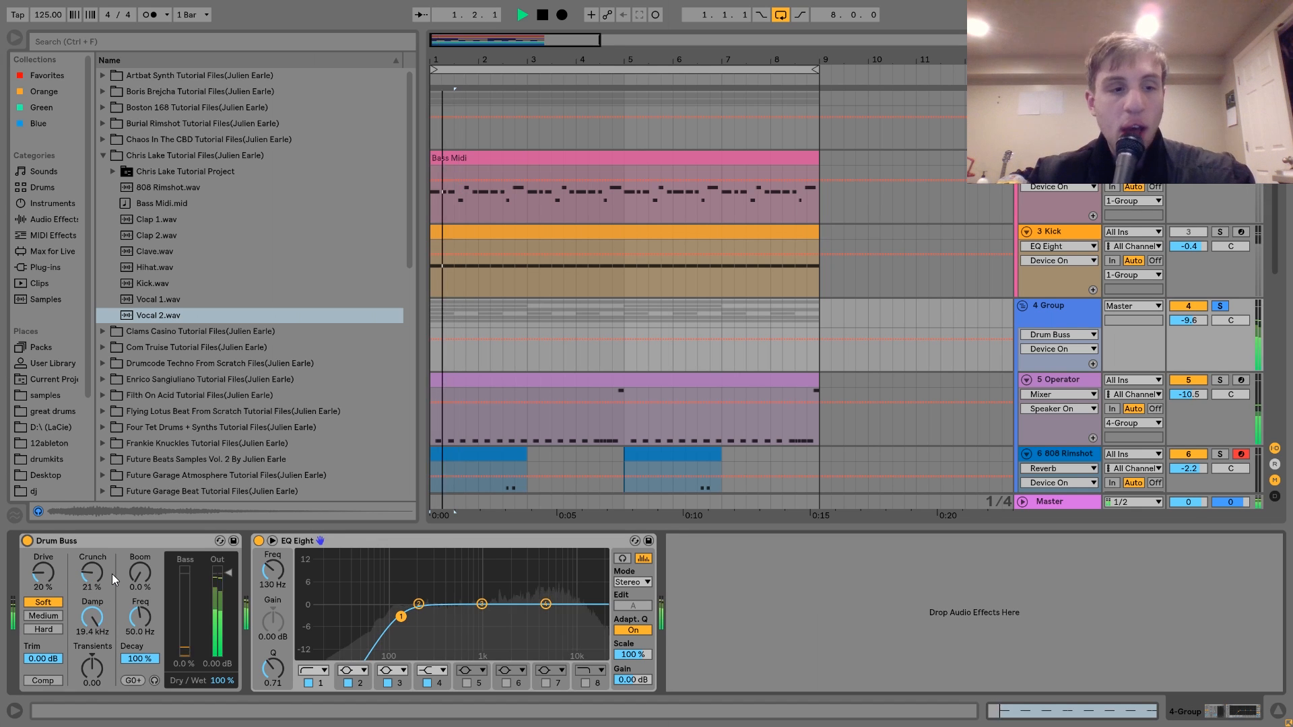
click(27, 541)
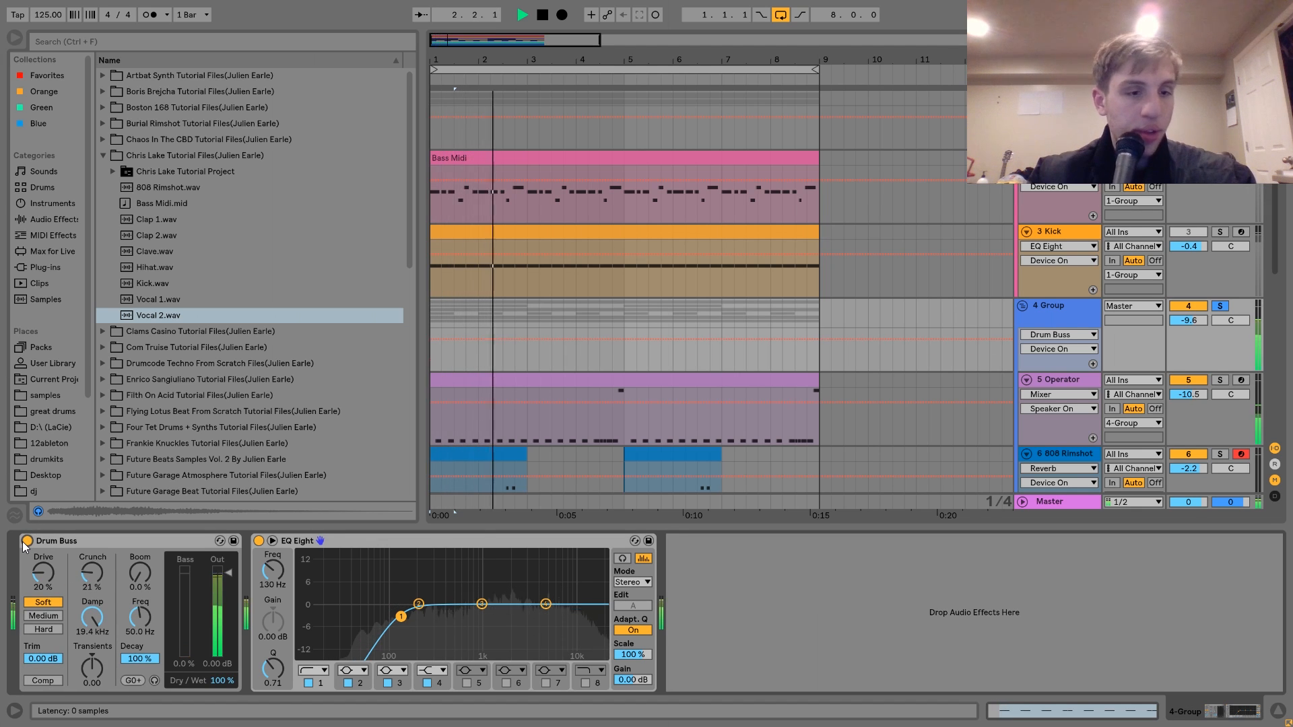
click(27, 541)
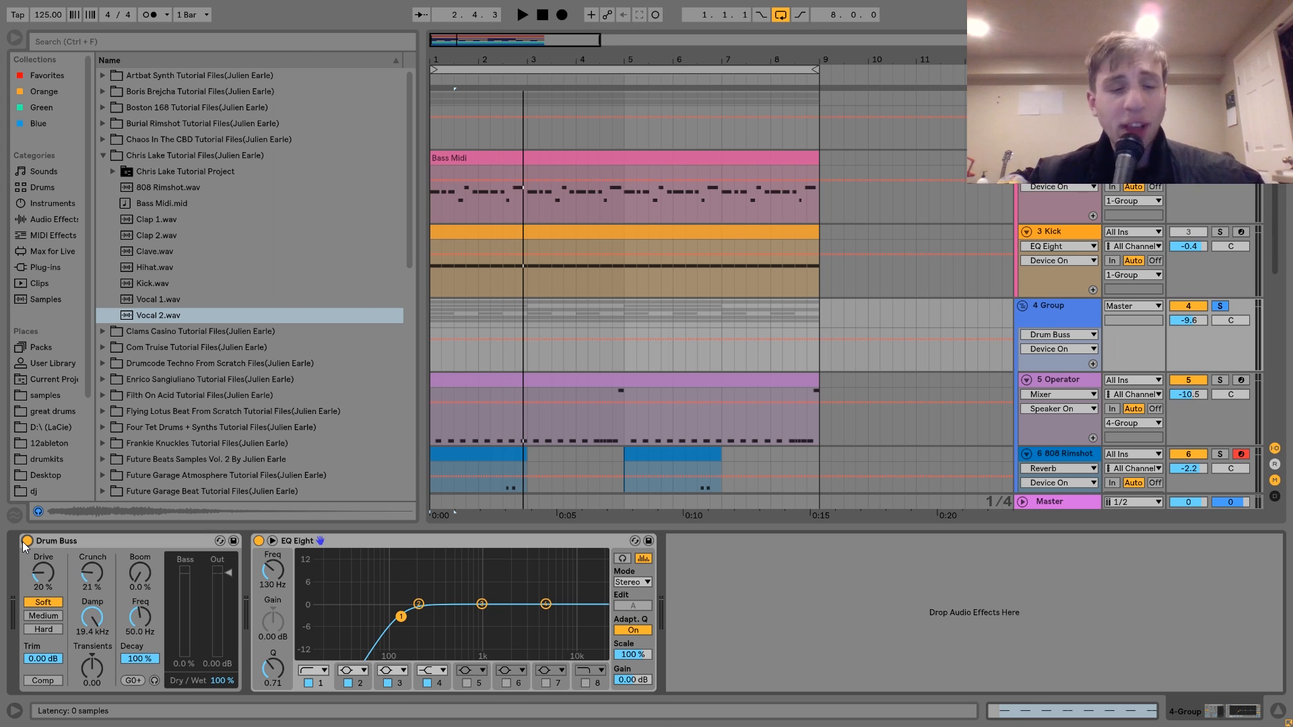
Play the drum group with band 1, the 130 Hz low cut, of its EQ Eight switched off and back on.
click(308, 683)
key(space)
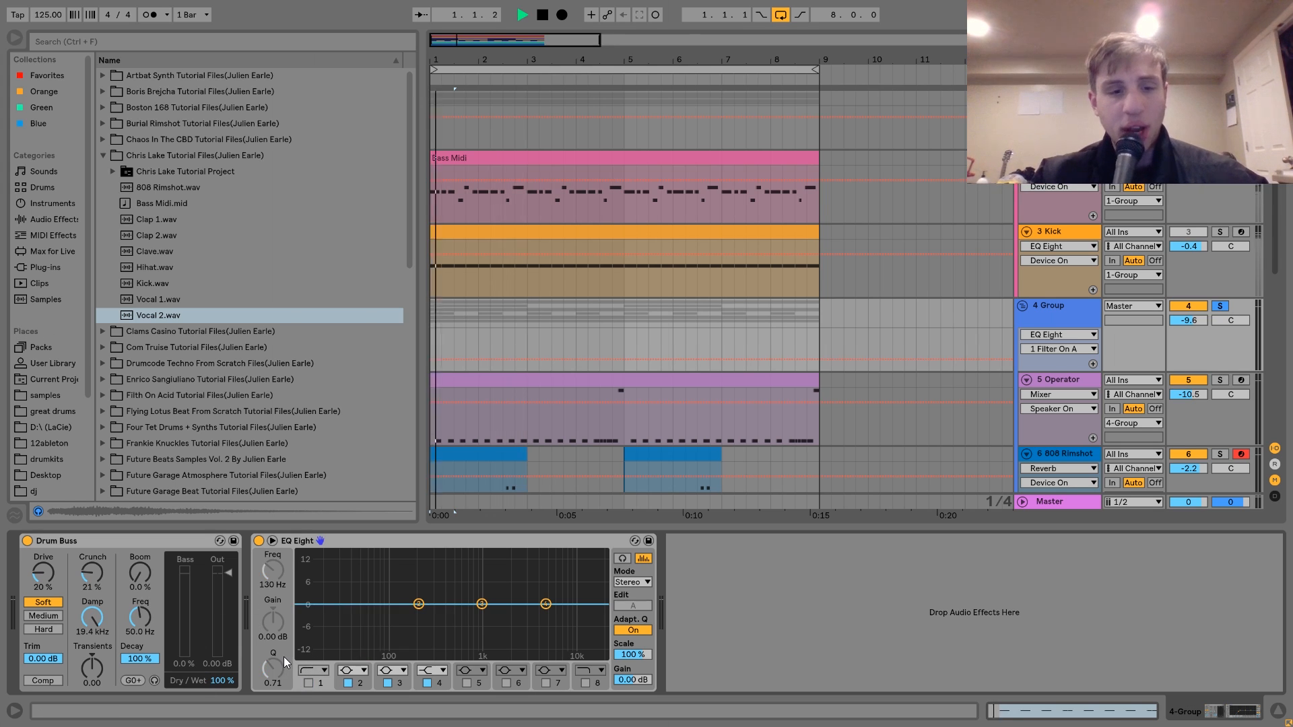
click(309, 683)
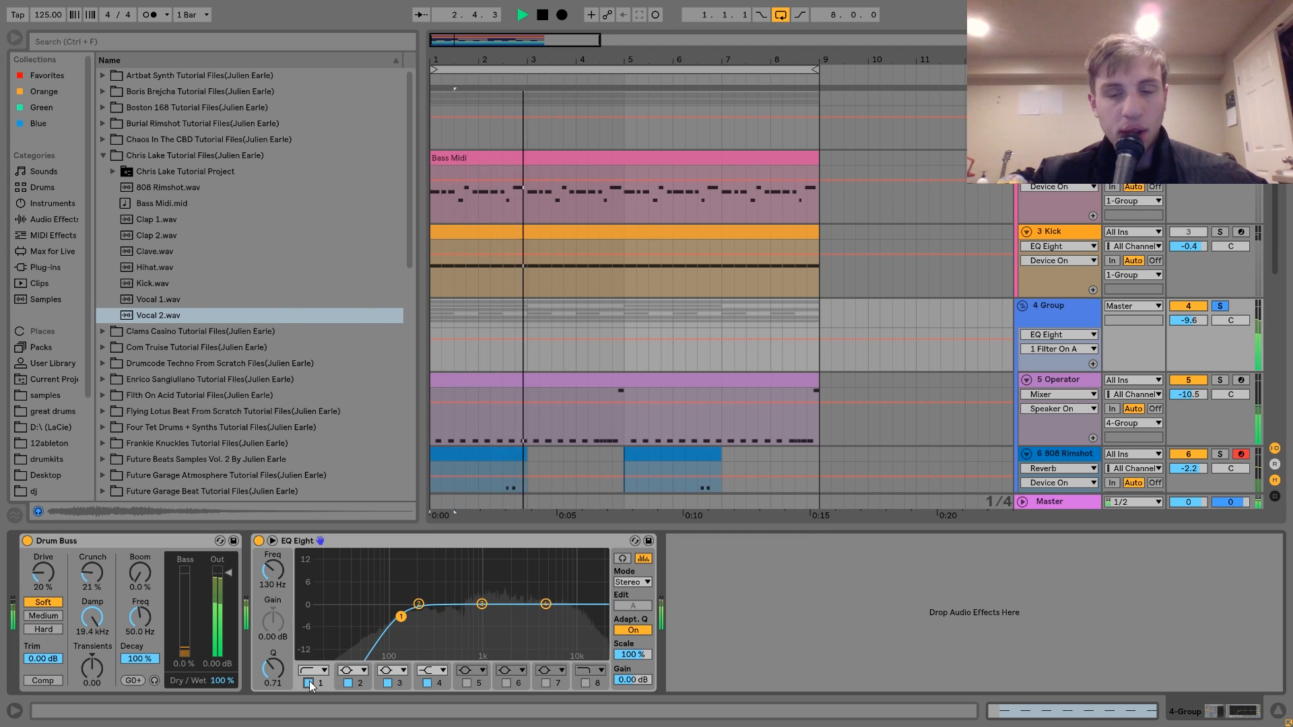
key(space)
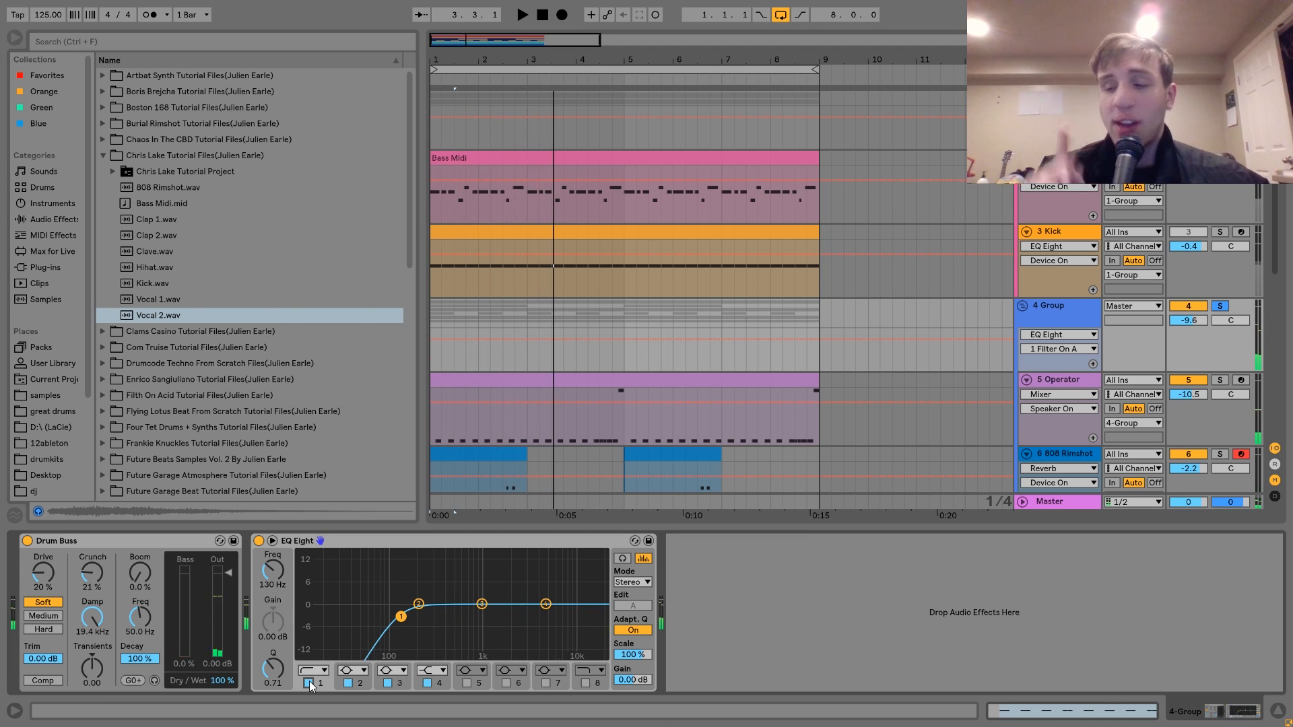
Select and solo the Vocal 1 track, unfold it to show its notes, and play it from 1.1.1.
scroll(690, 355, down, 5)
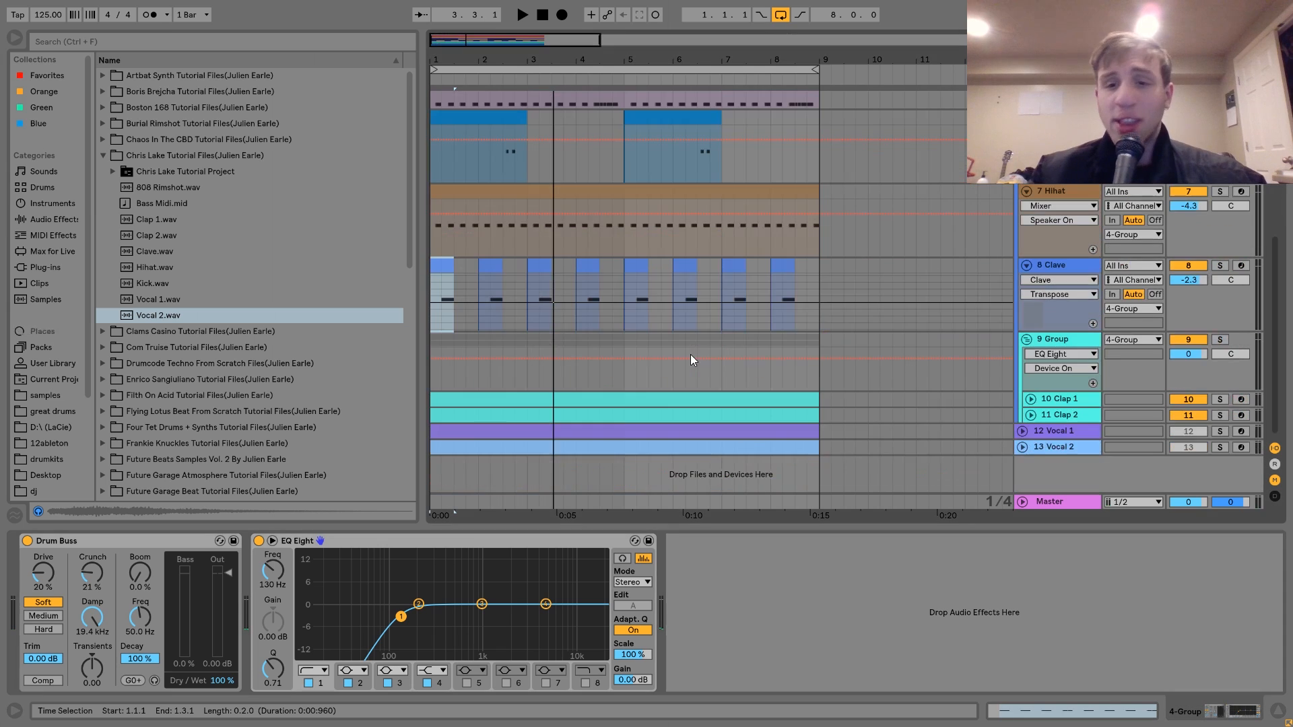
click(1077, 427)
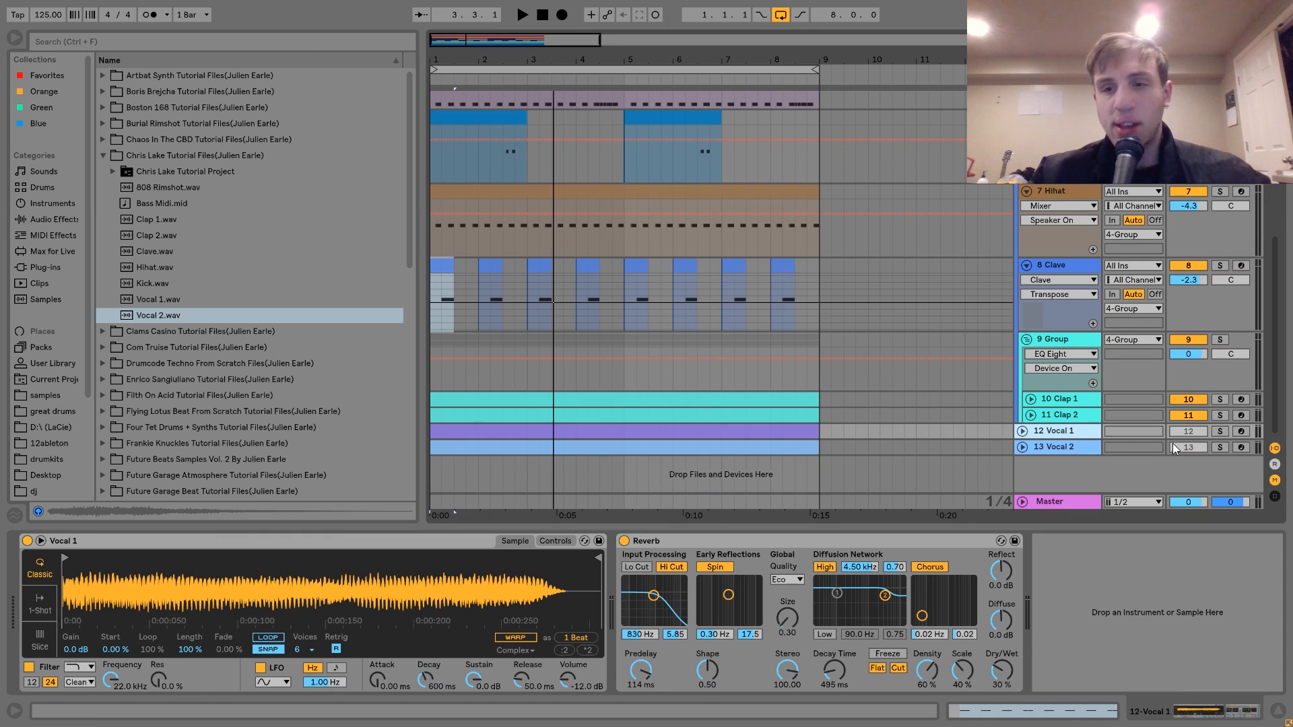
click(1220, 431)
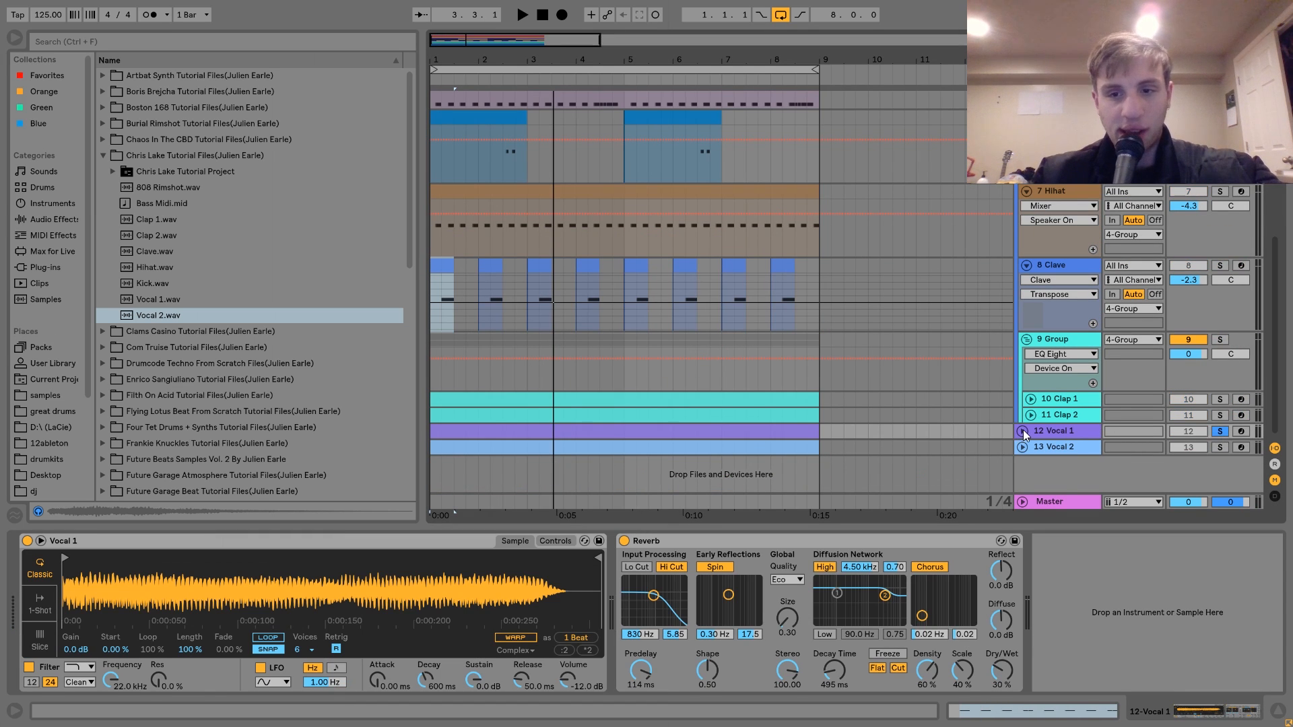
click(1022, 431)
key(space)
scroll(888, 431, down, 1)
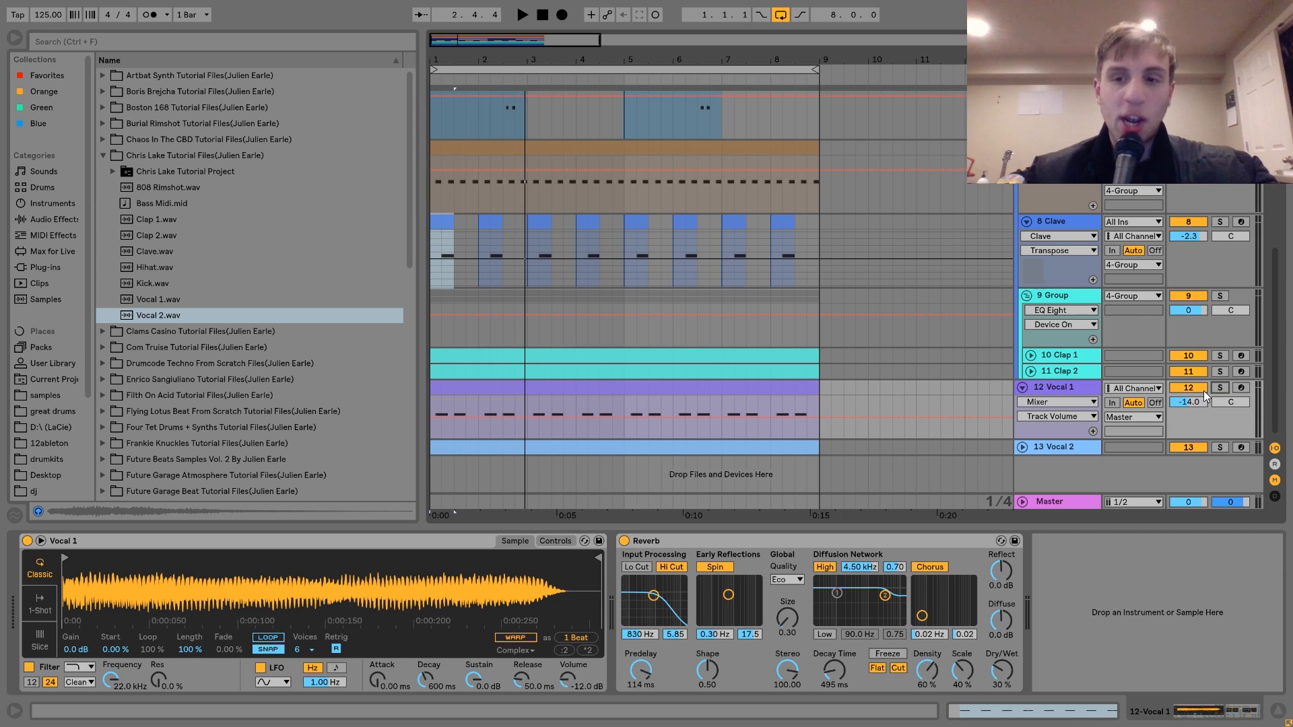
Play the full mix with the Vocal 1 and Vocal 2 tracks muted and switched back on to compare.
scroll(1061, 244, up, 3)
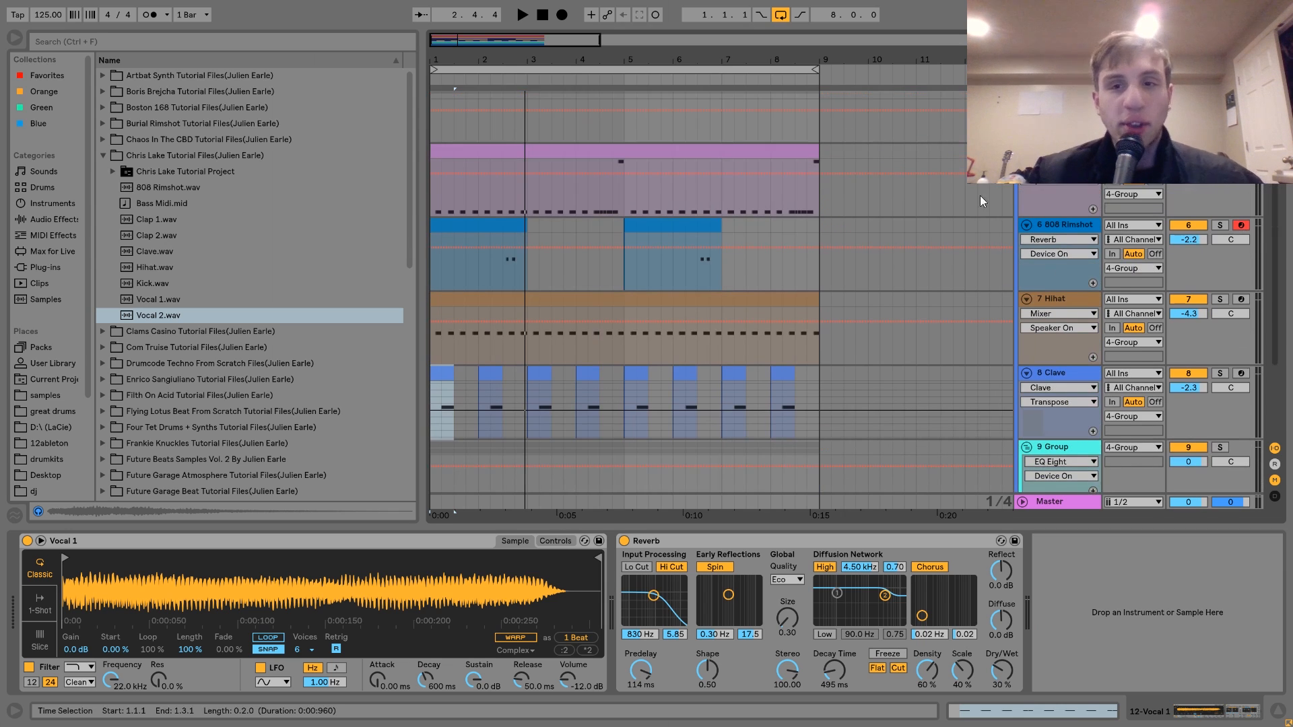
scroll(1046, 254, down, 4)
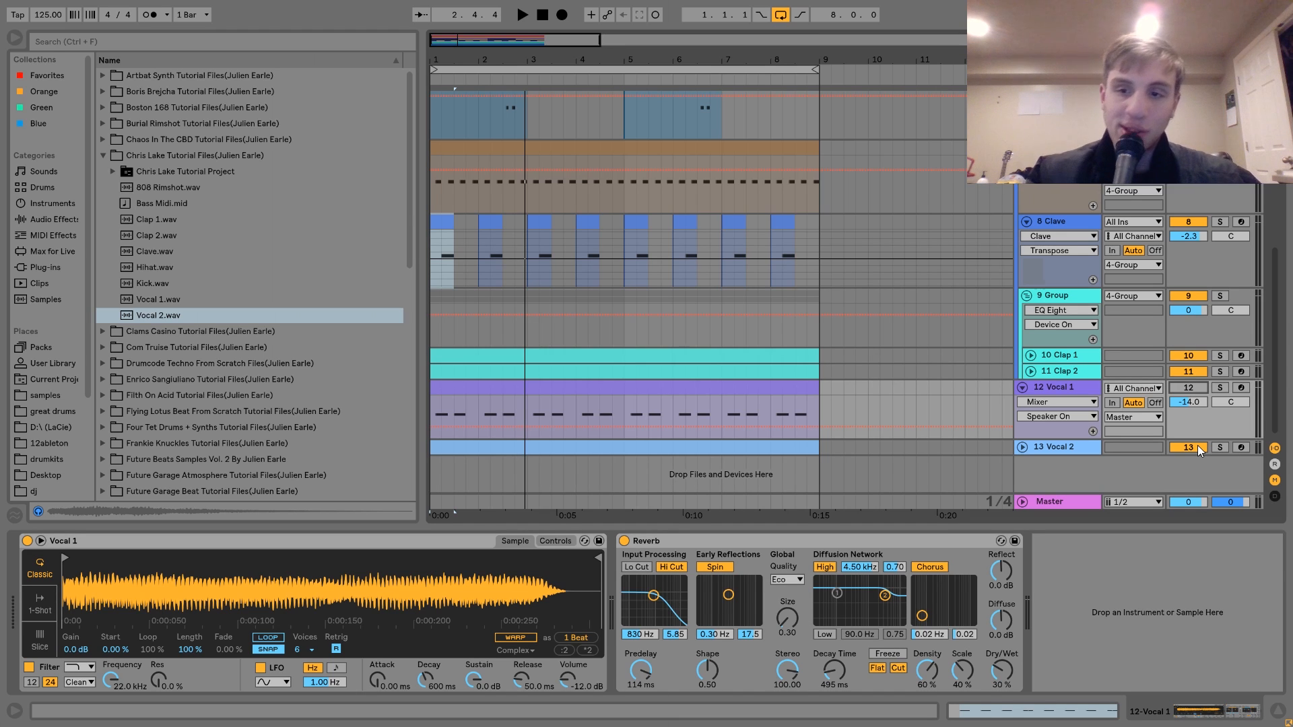
click(1190, 447)
key(space)
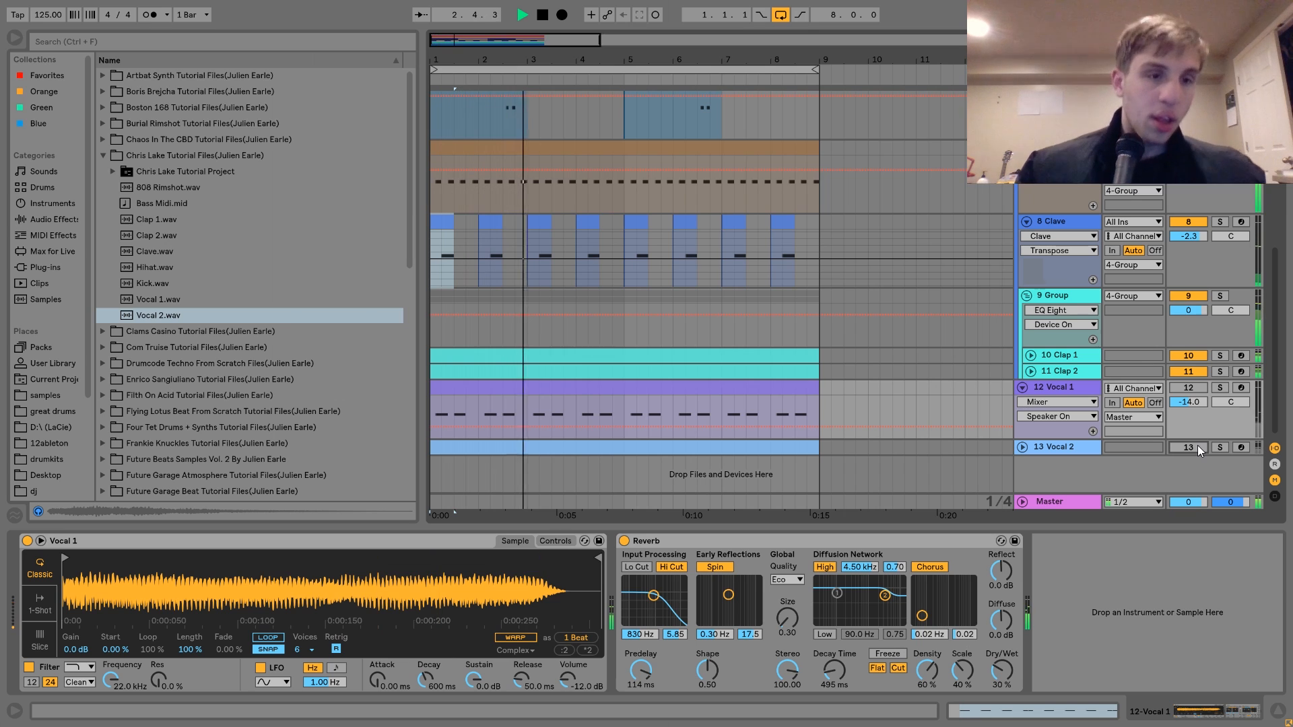
click(1197, 446)
key(space)
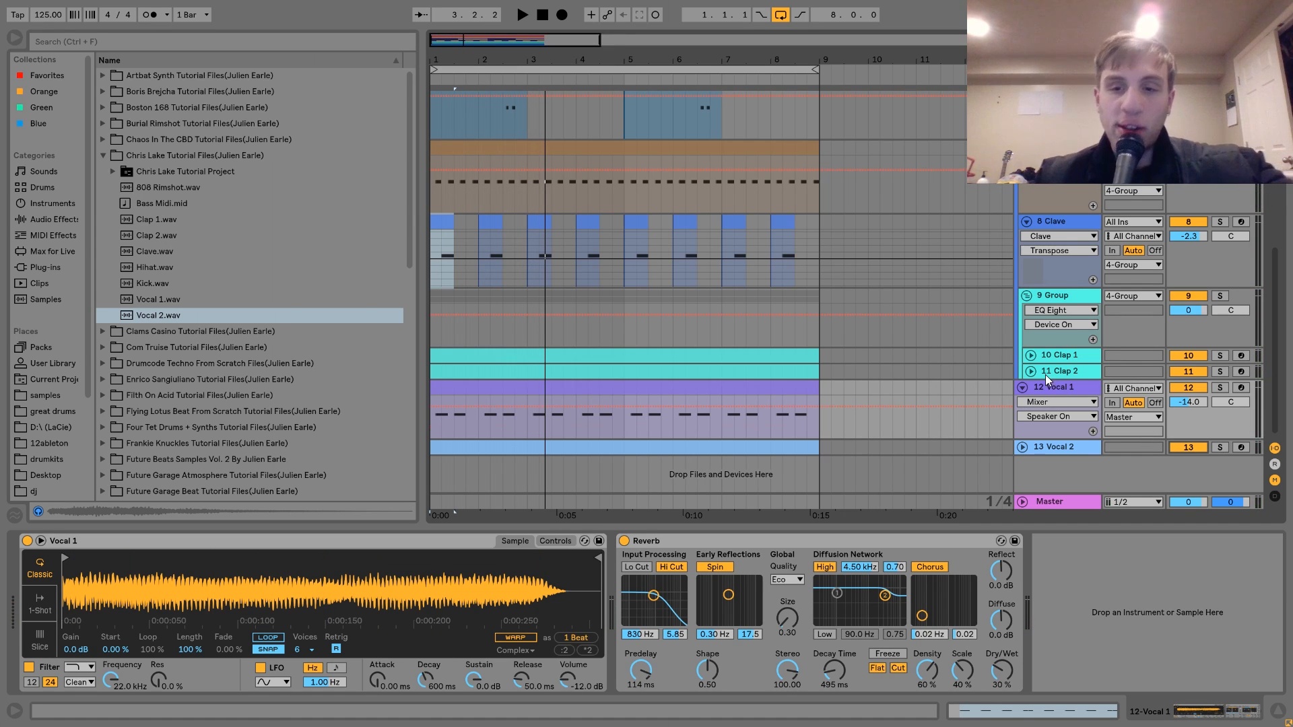
Set the Vocal 1 track's volume to -13.9 dB while the full mix plays from 1.1.1.
key(space)
click(1066, 382)
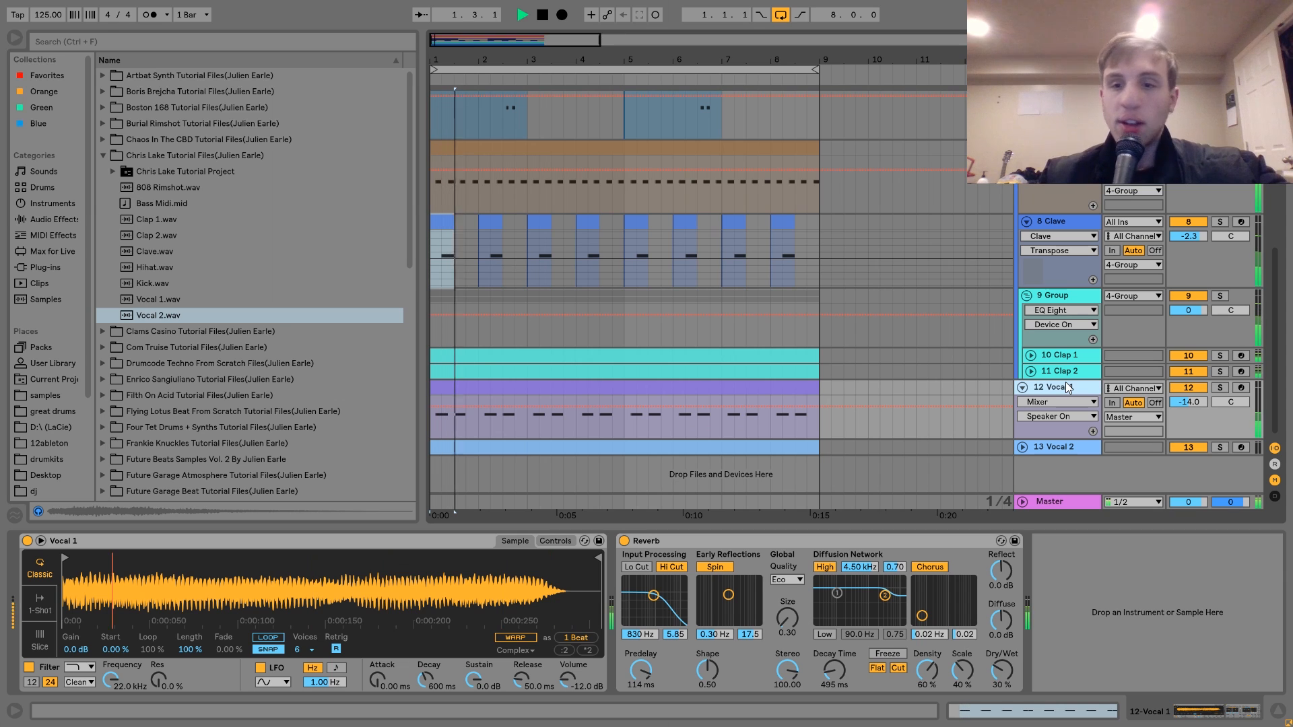
drag(1193, 405, 1194, 401)
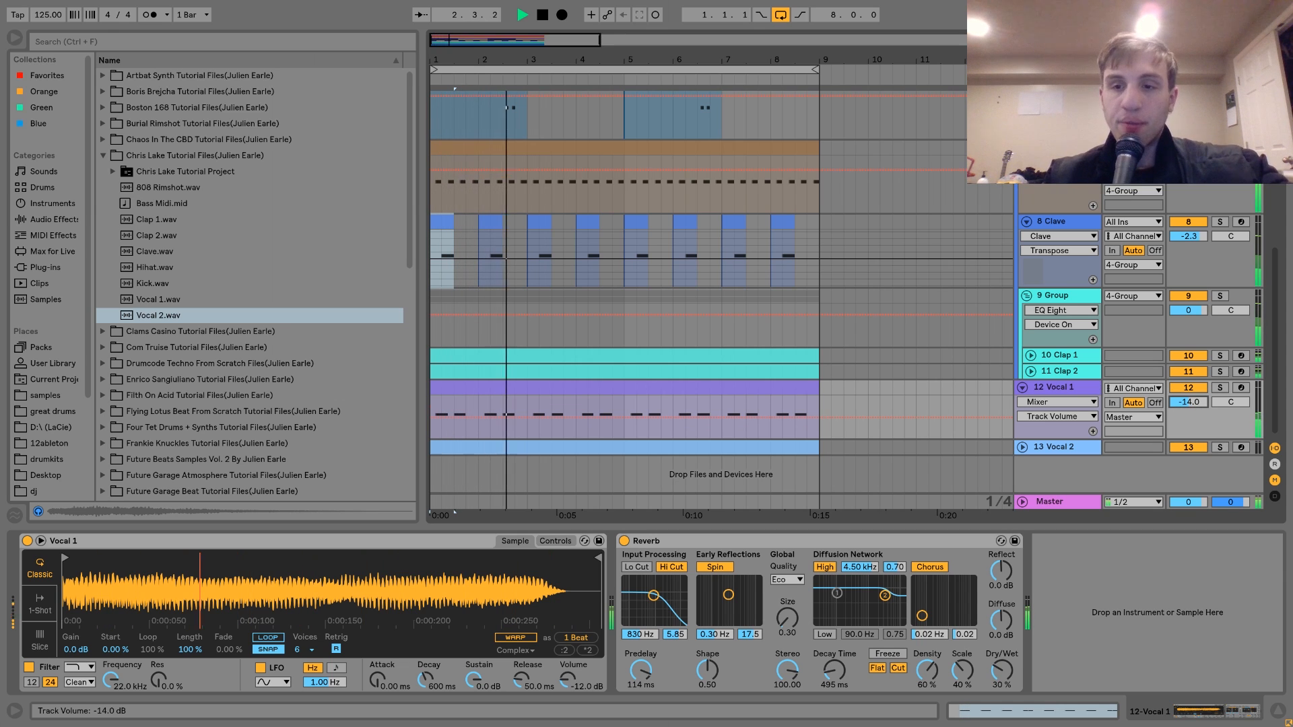
key(space)
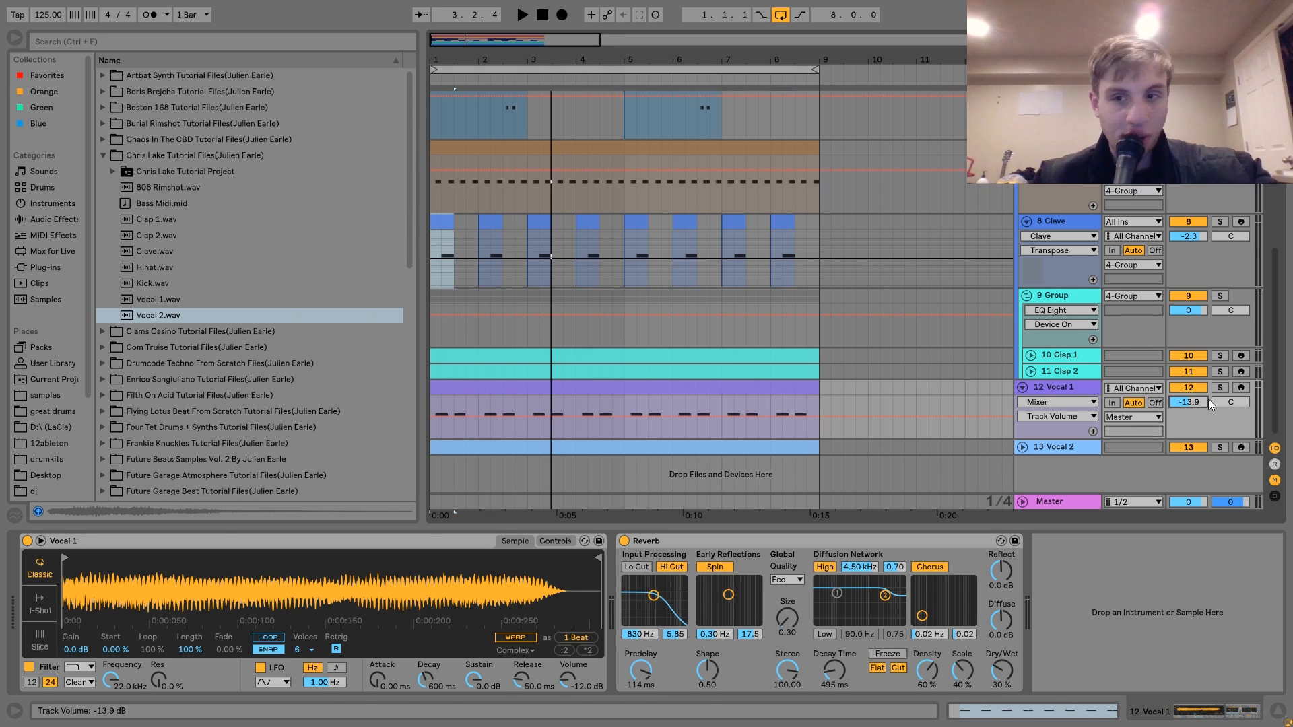
Solo the Vocal 1 track, preview the Vocal 1.wav sample, and play the track's whole clip from 1.1.1.
click(1219, 388)
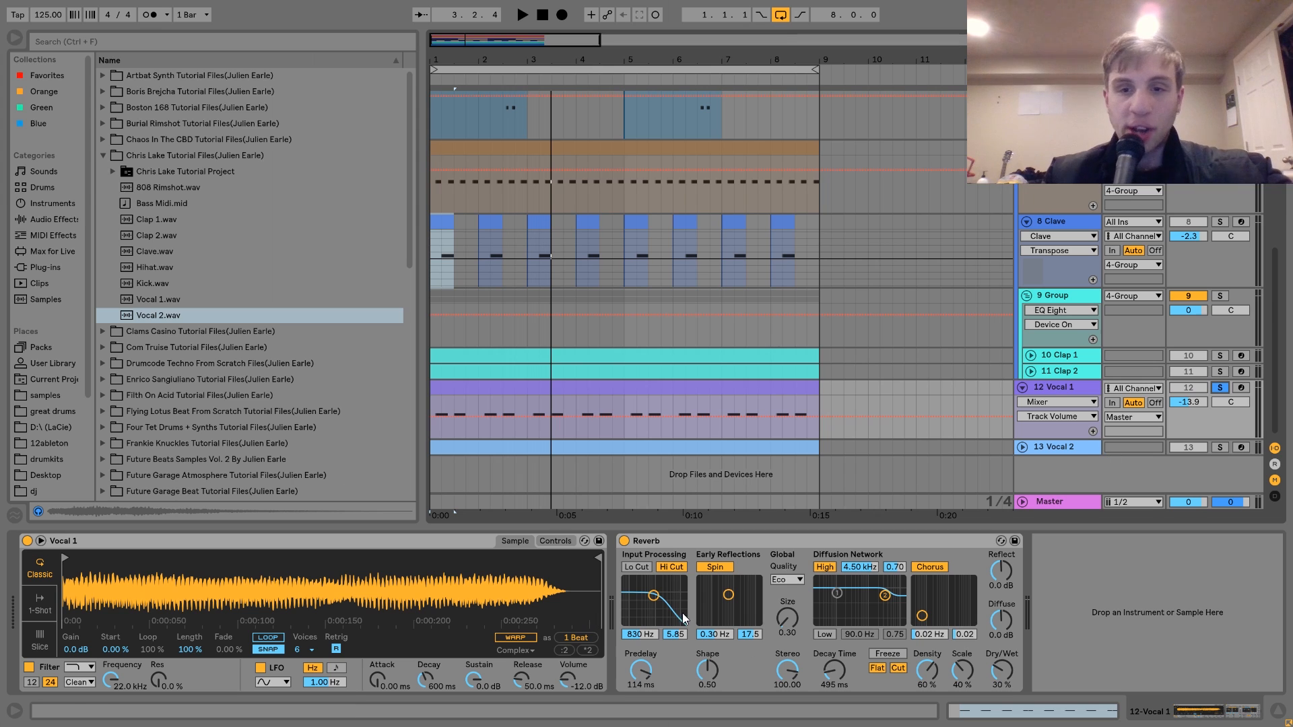
click(141, 300)
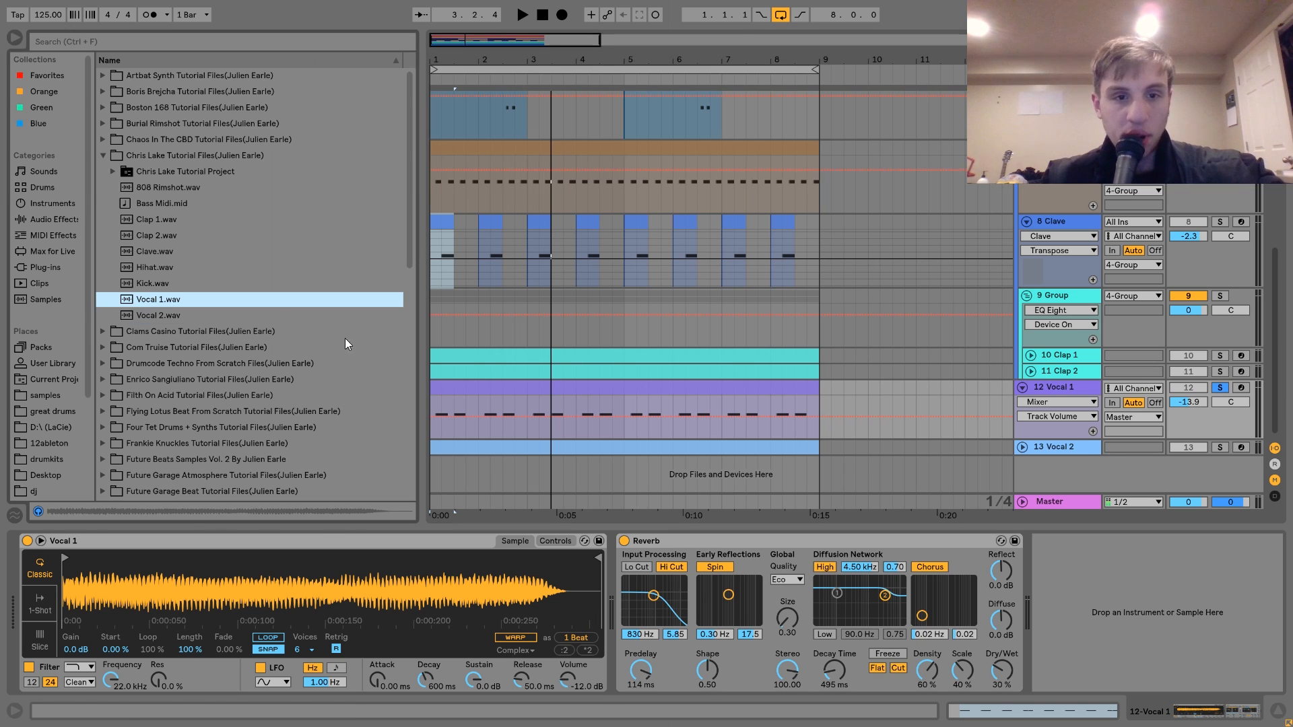
double_click(470, 389)
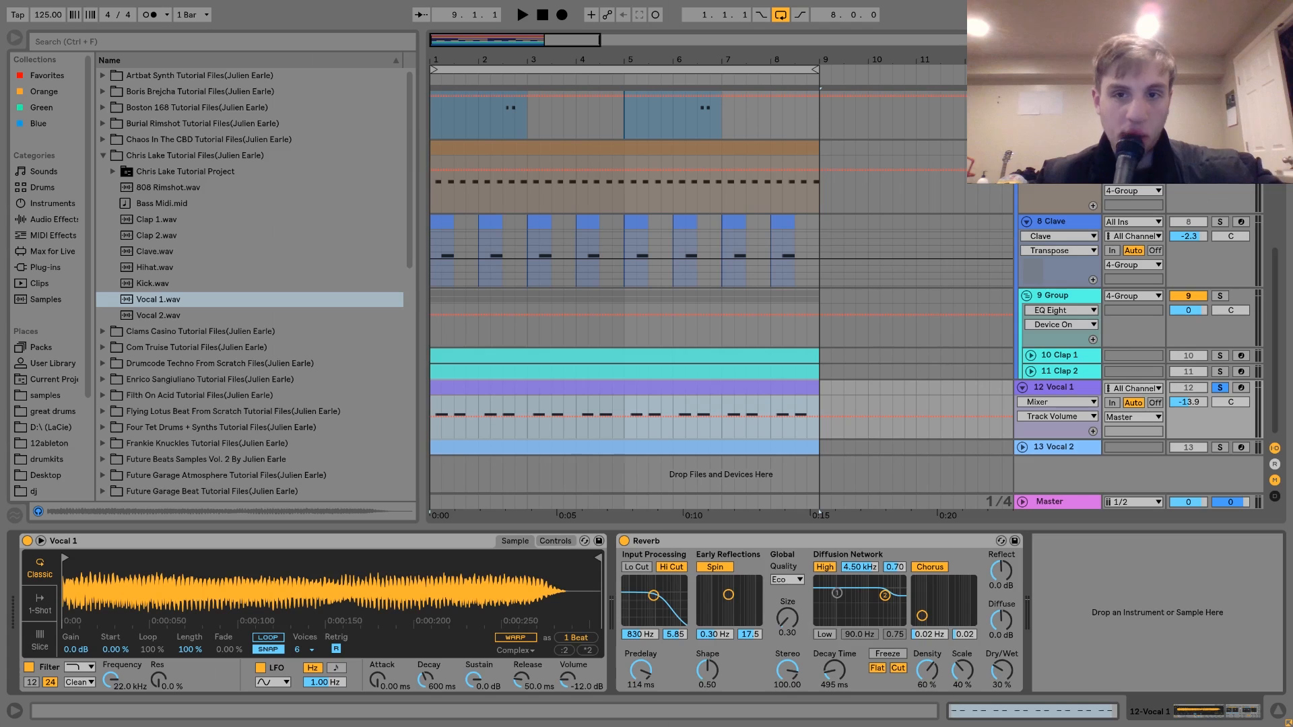
key(space)
click(1220, 388)
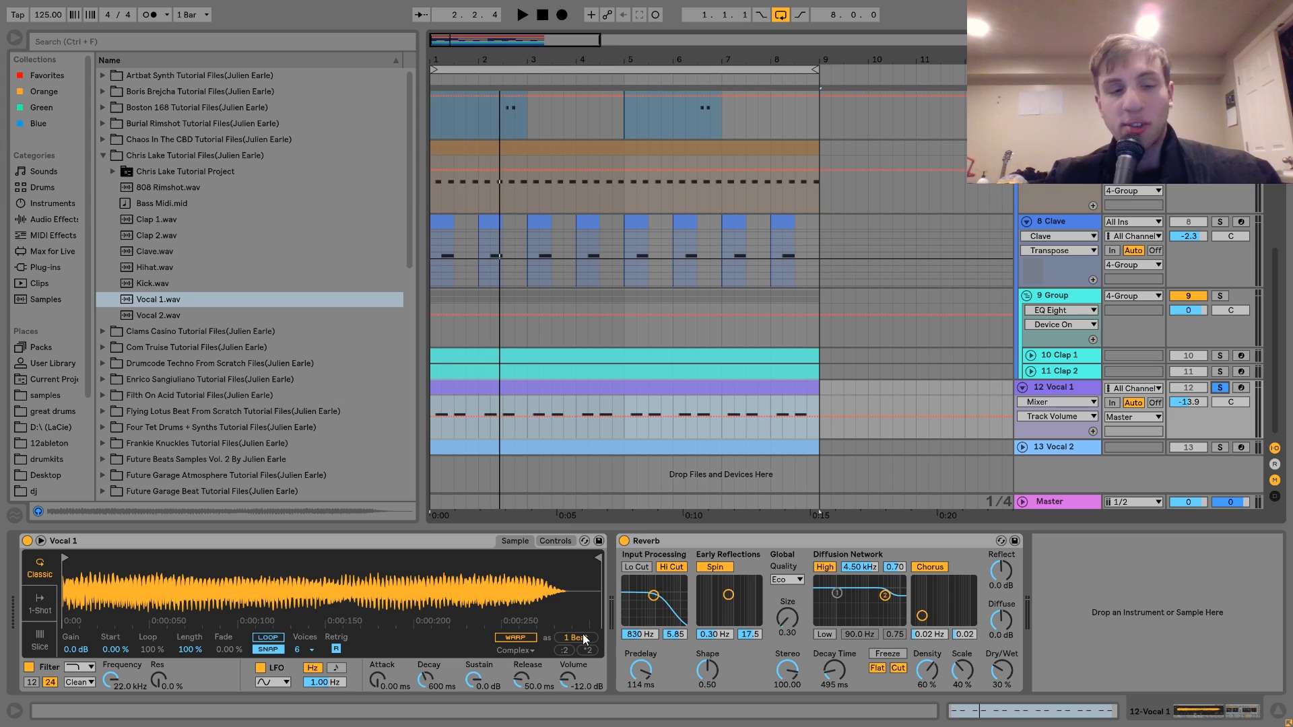
Replay the soloed Vocal 1 track from 1.1.1 with its Reverb bypassed and re-enabled to compare.
key(space)
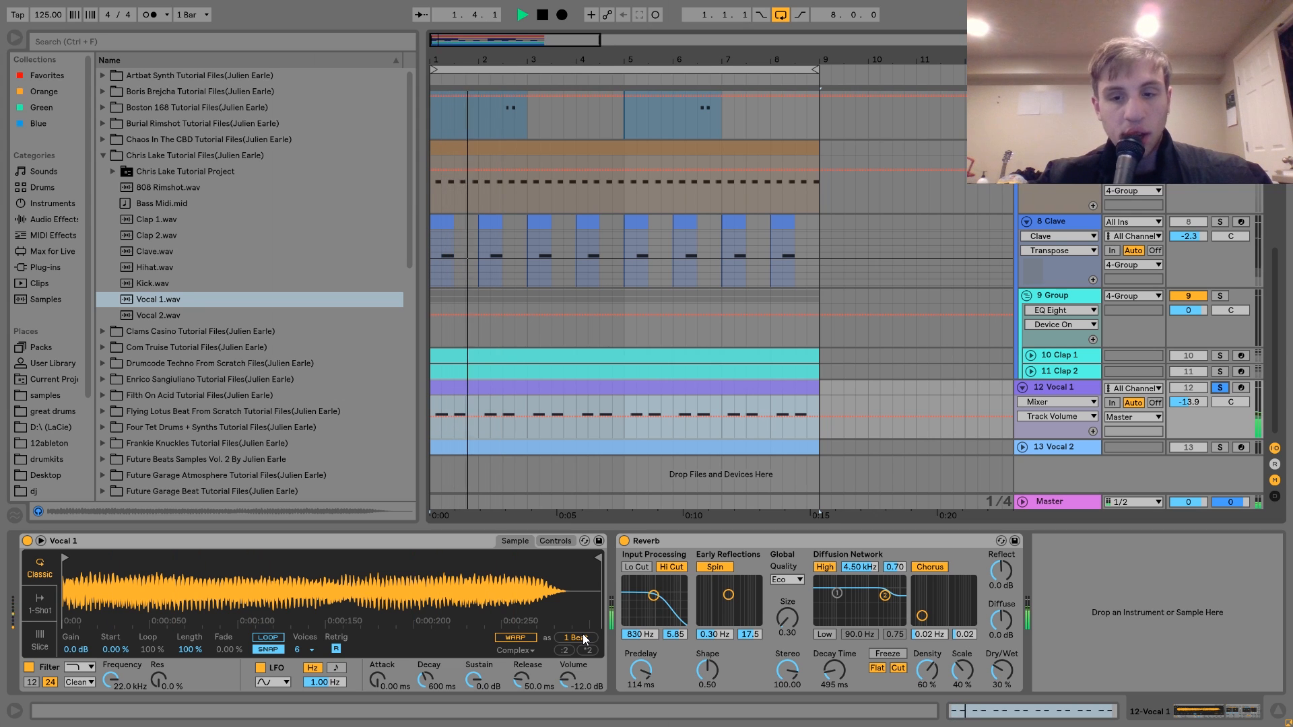
key(space)
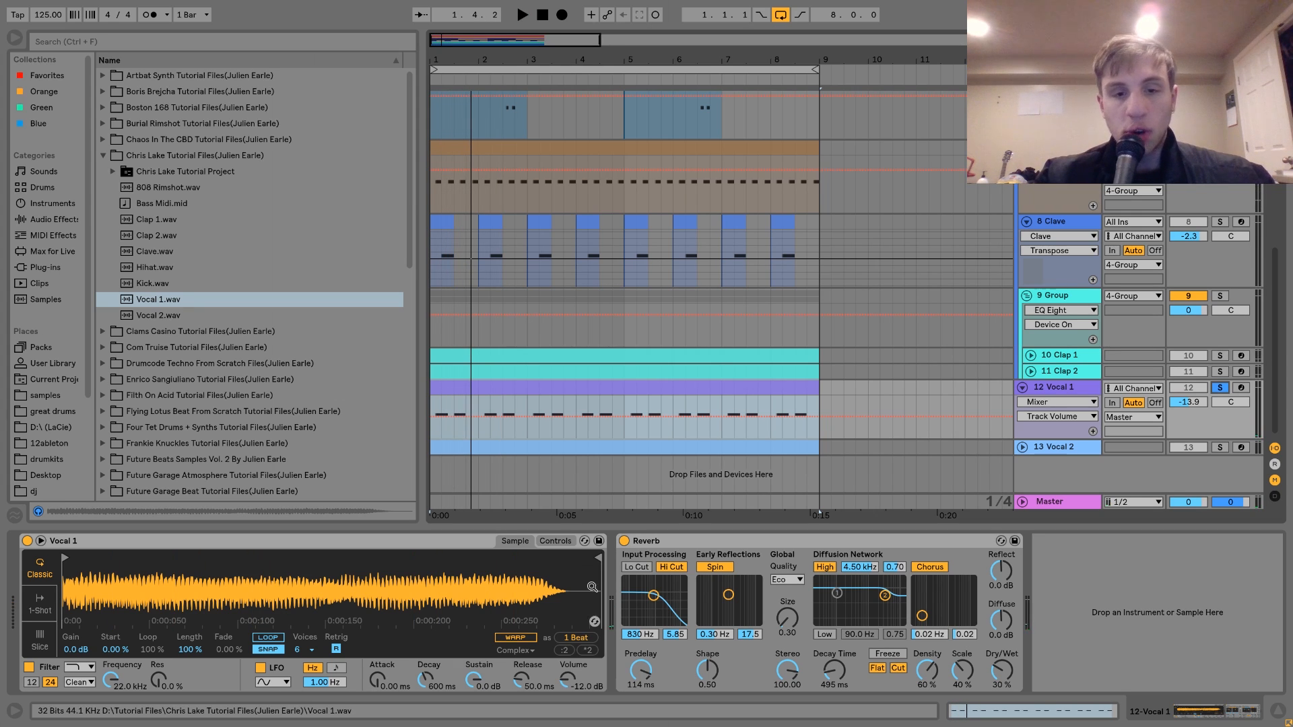
click(624, 540)
key(space)
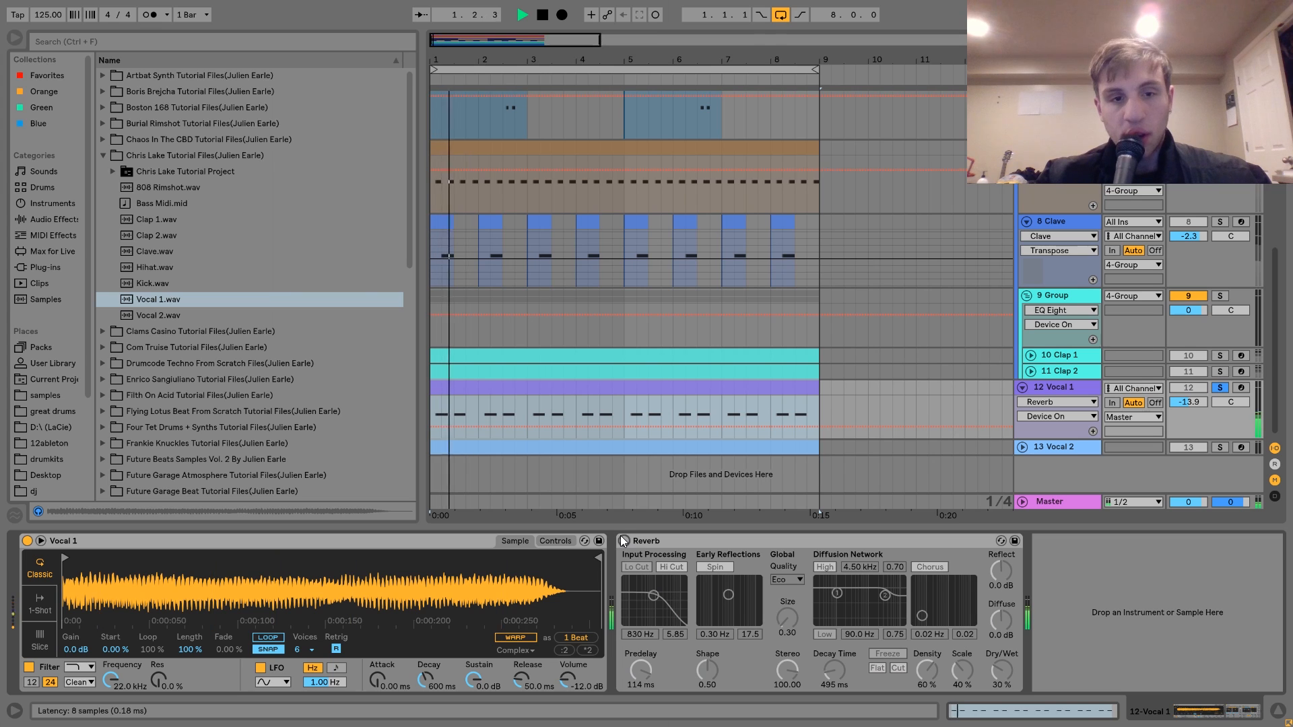
click(624, 541)
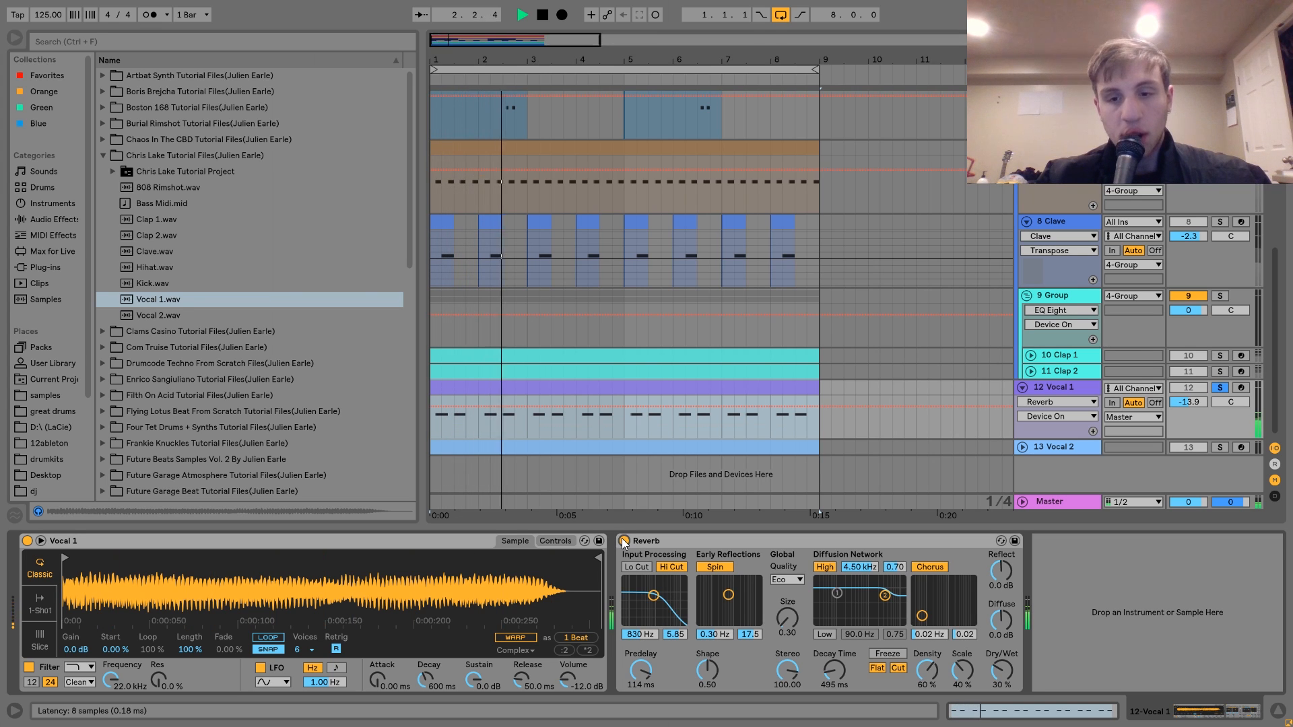
key(space)
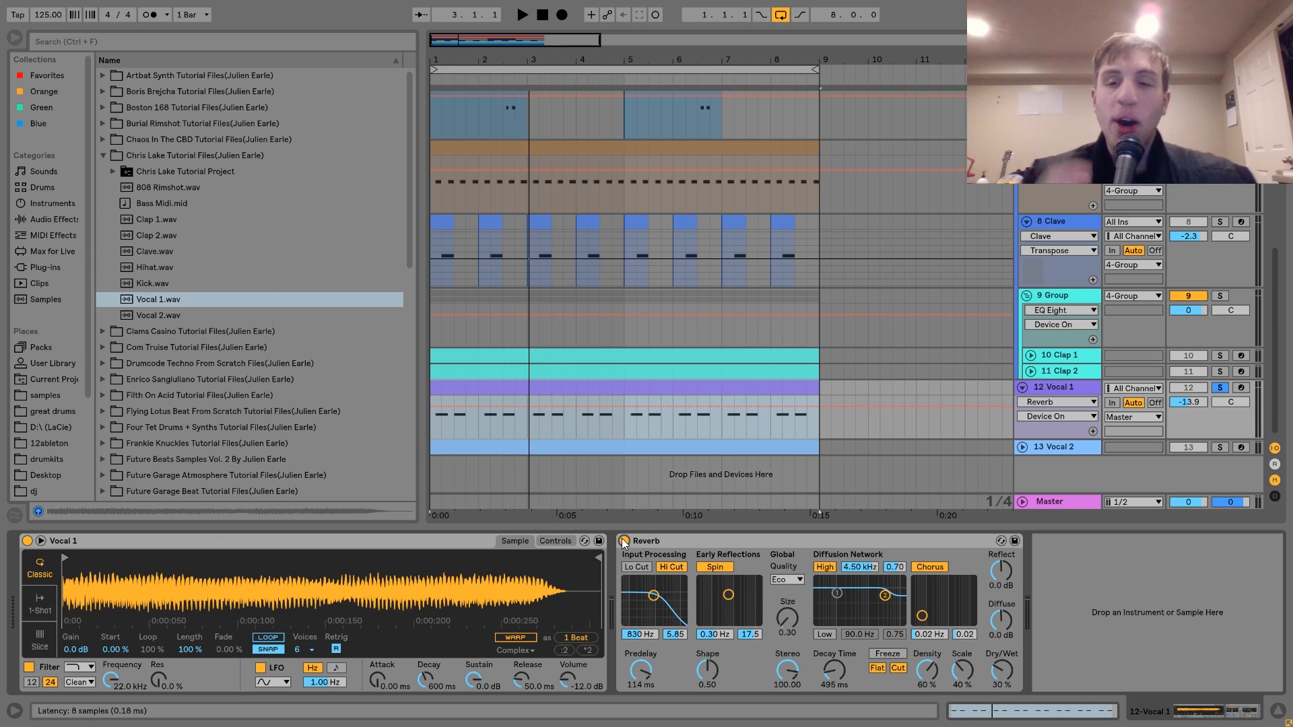
key(space)
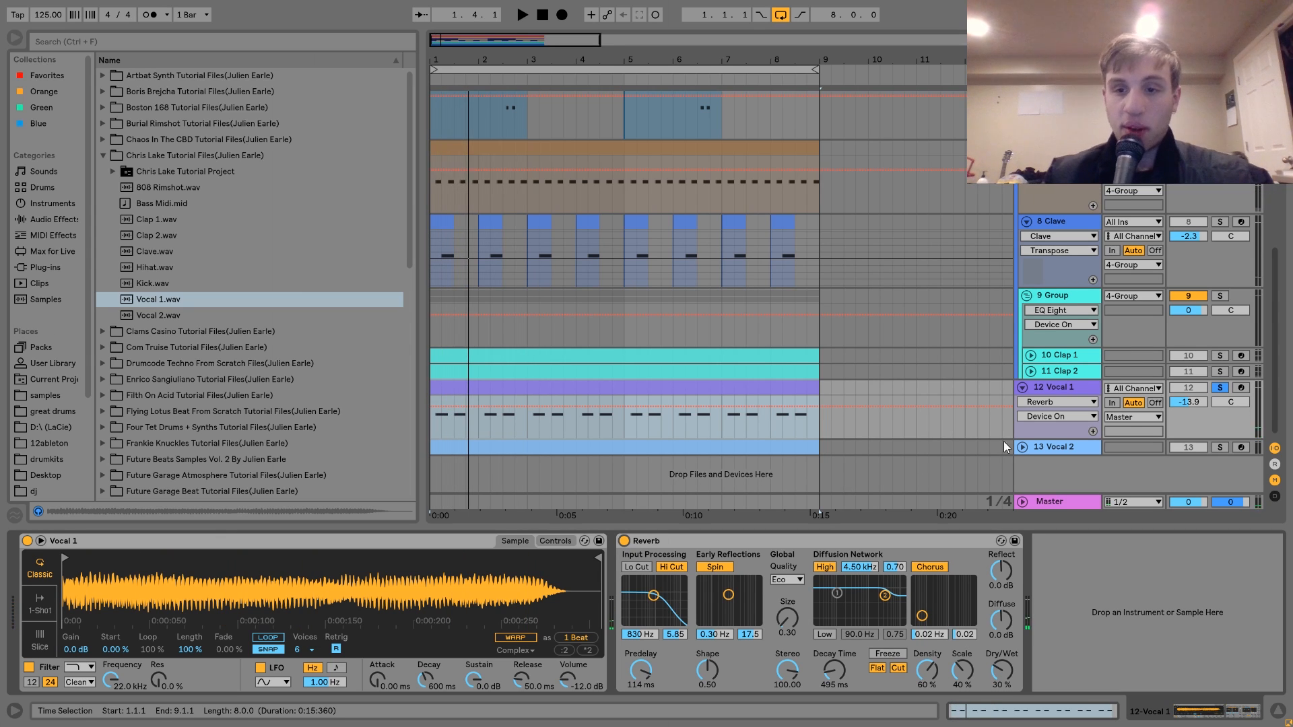
Unfold the Vocal 2 track to show its notes, solo it, and play it from 2.4.1.
click(1055, 443)
click(1023, 446)
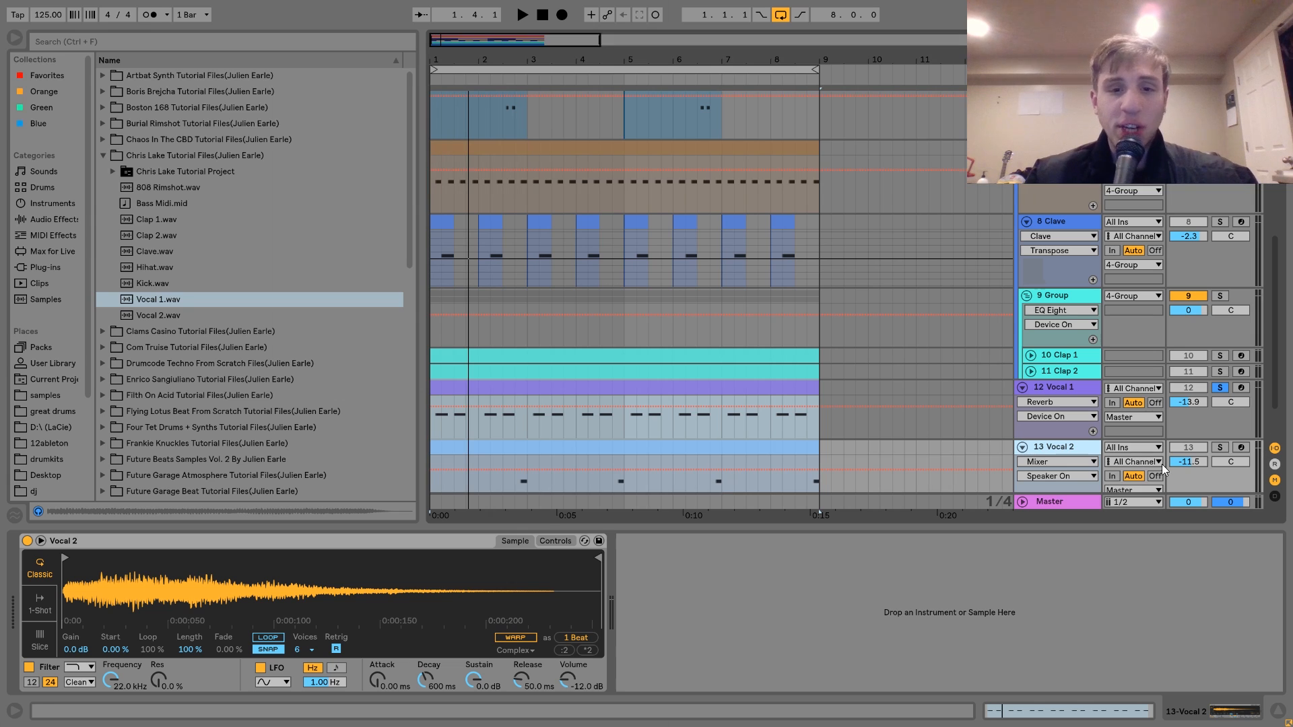
click(1219, 447)
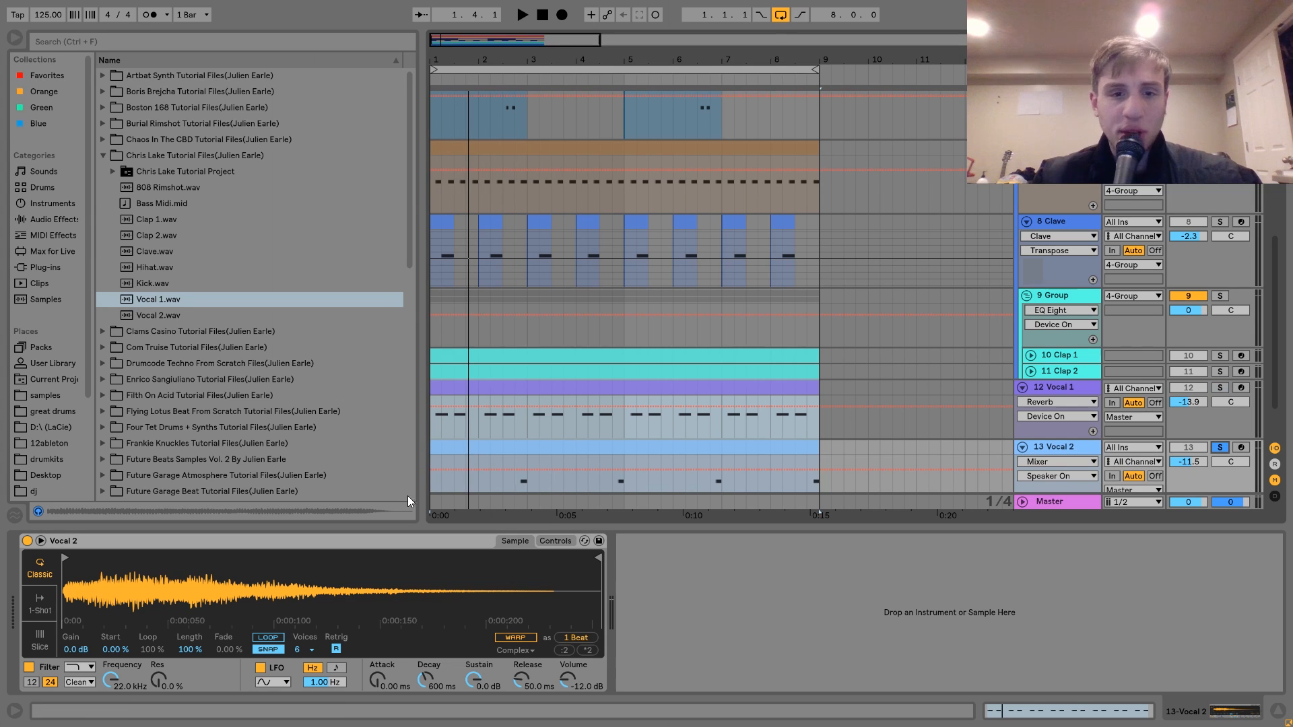
click(517, 487)
key(space)
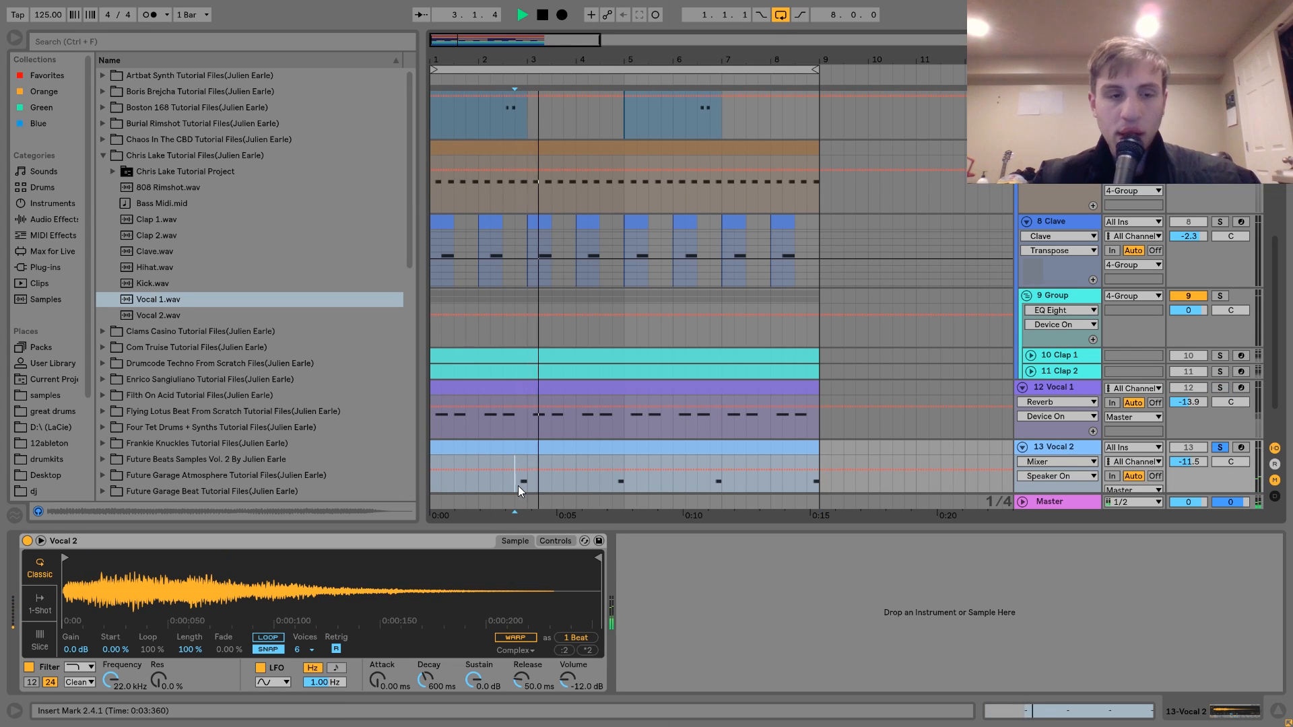
Preview the Vocal 2.wav sample, replay the soloed Vocal 2 track from 2.4.1, and unsolo it.
click(144, 320)
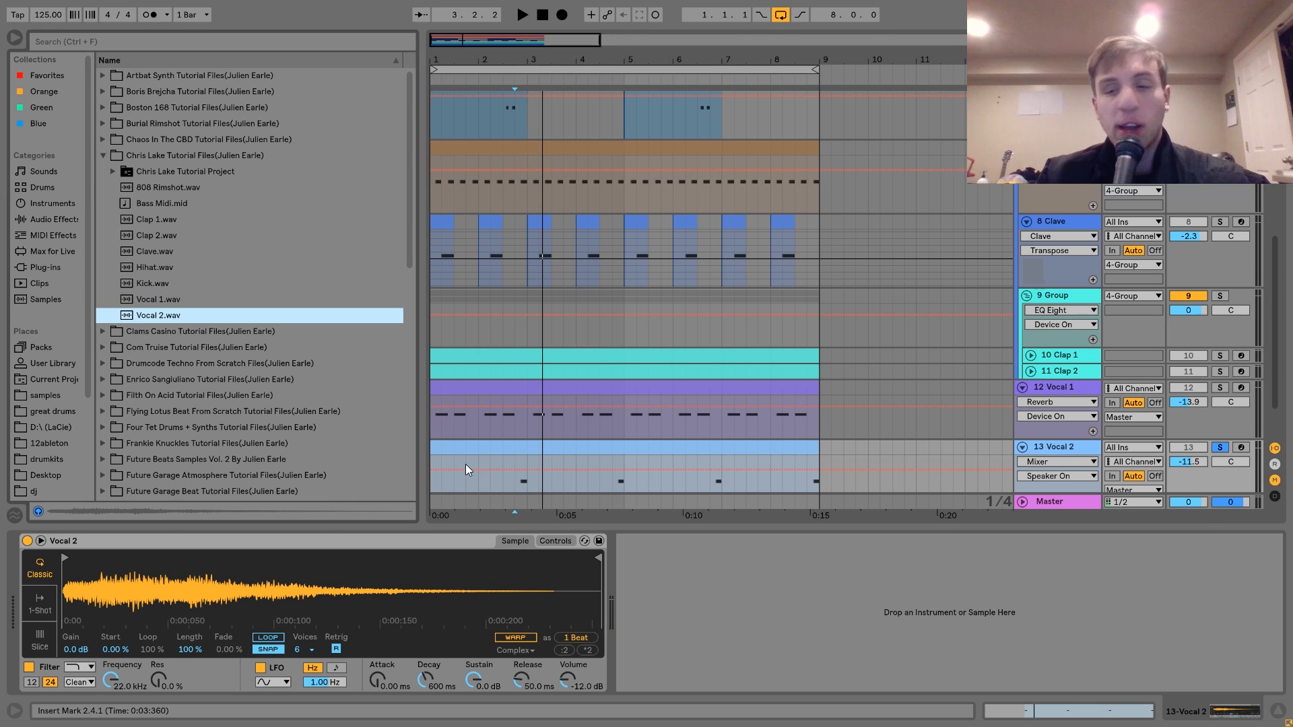
key(space)
key(space)
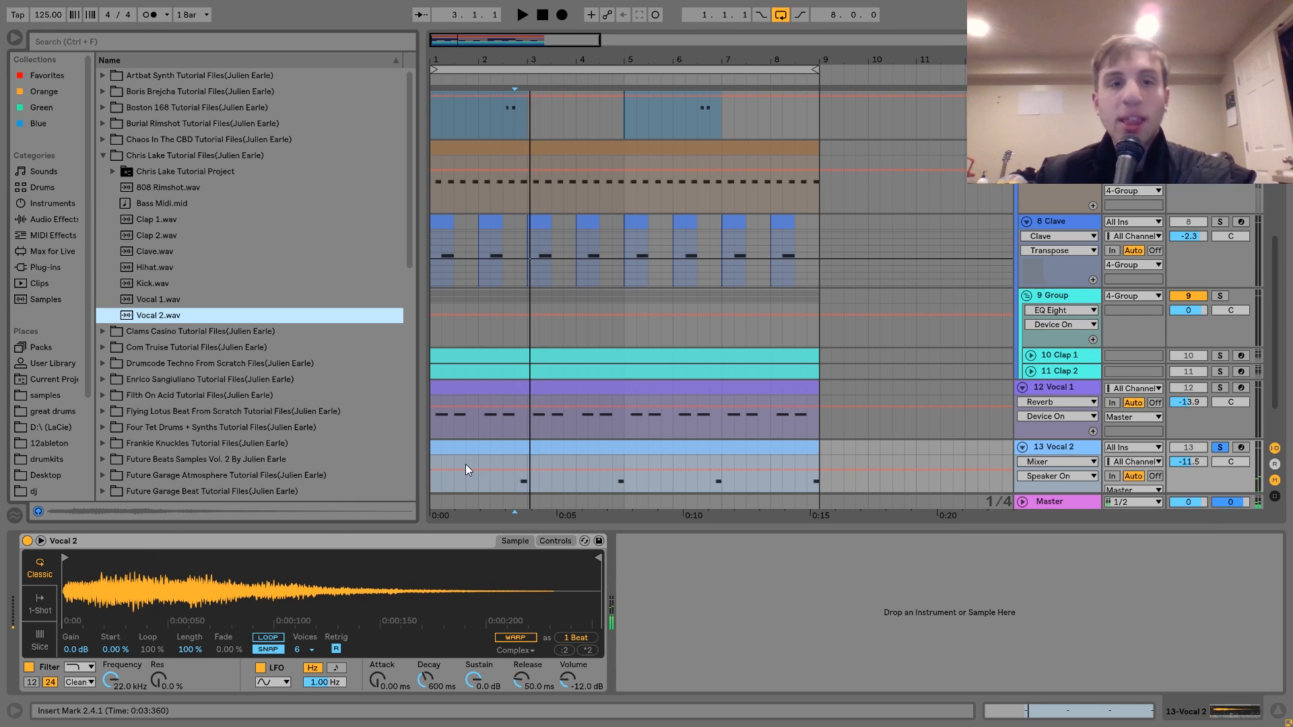
click(1219, 450)
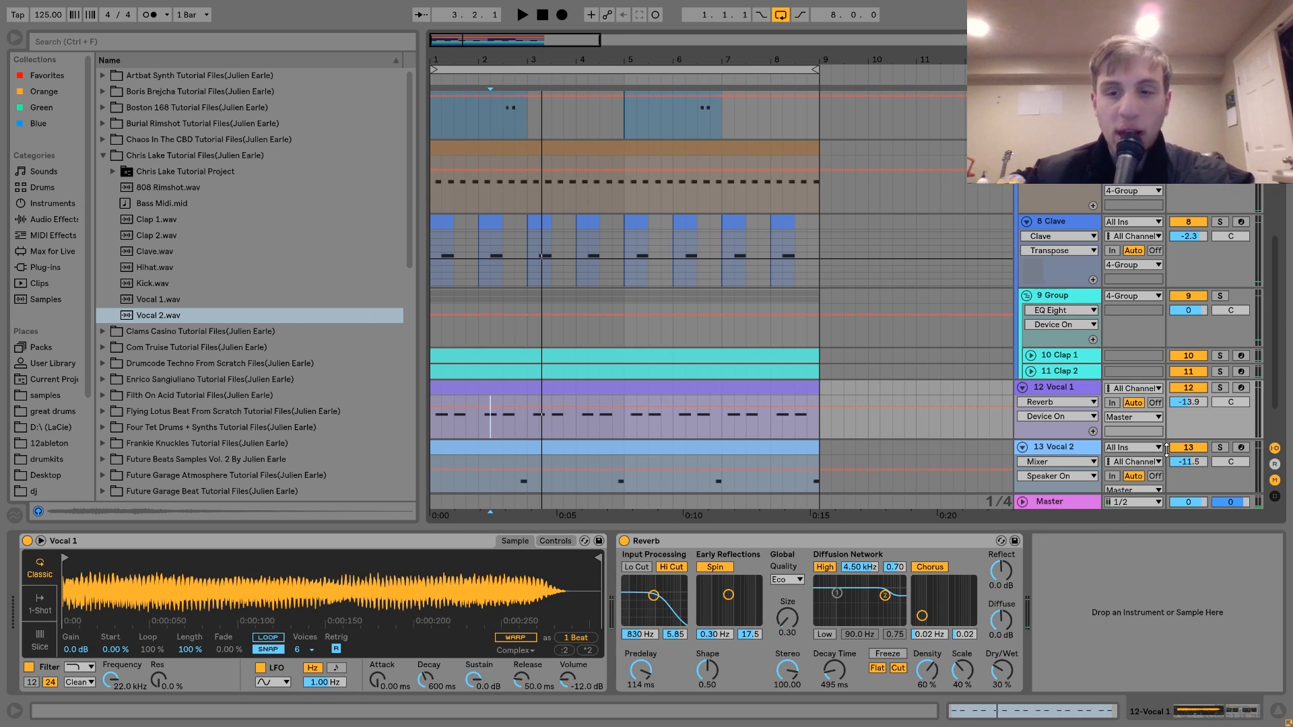
Play the full mix with only the Vocal 2 track muted, then unmute and select that track.
click(1188, 447)
key(space)
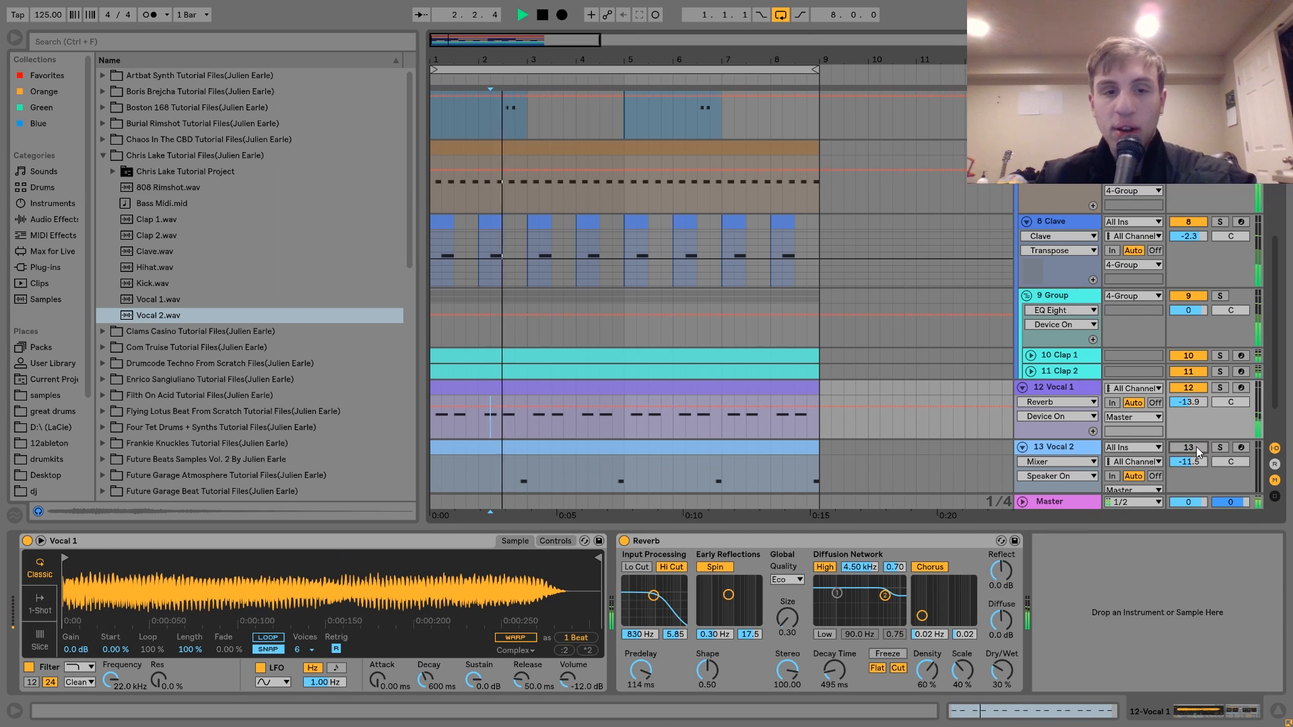
key(space)
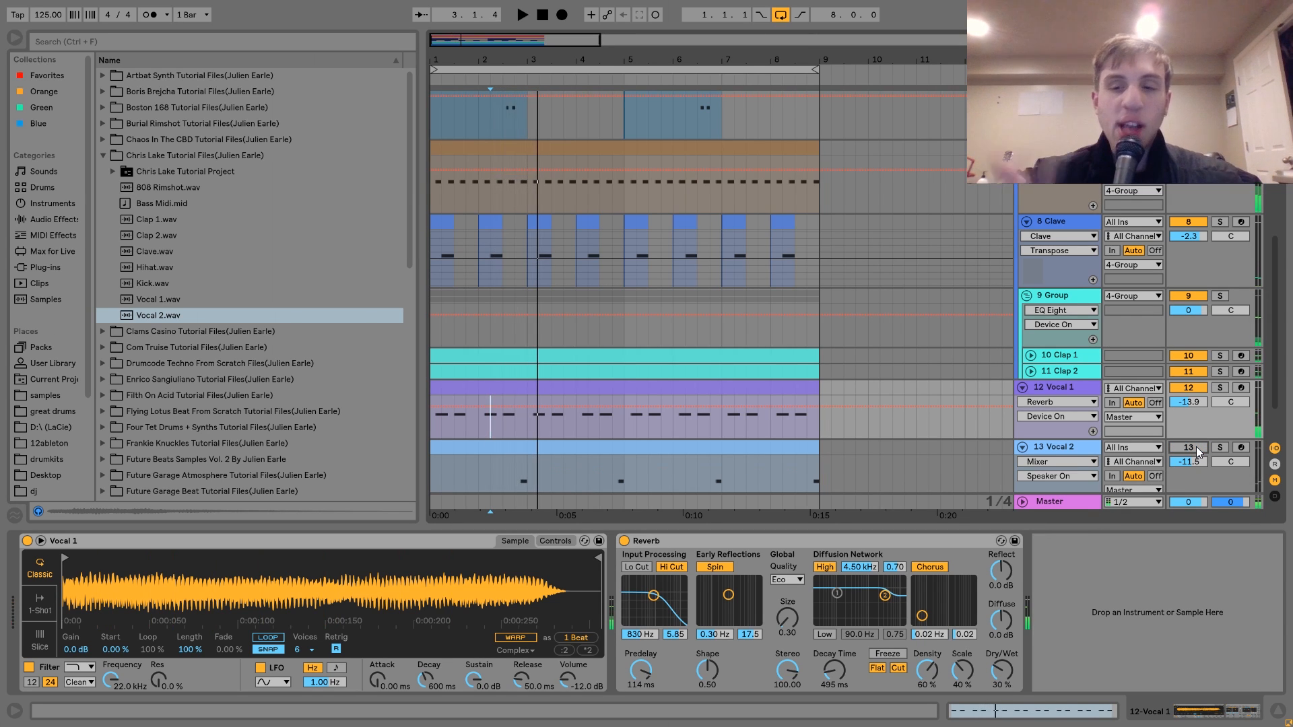
click(1189, 447)
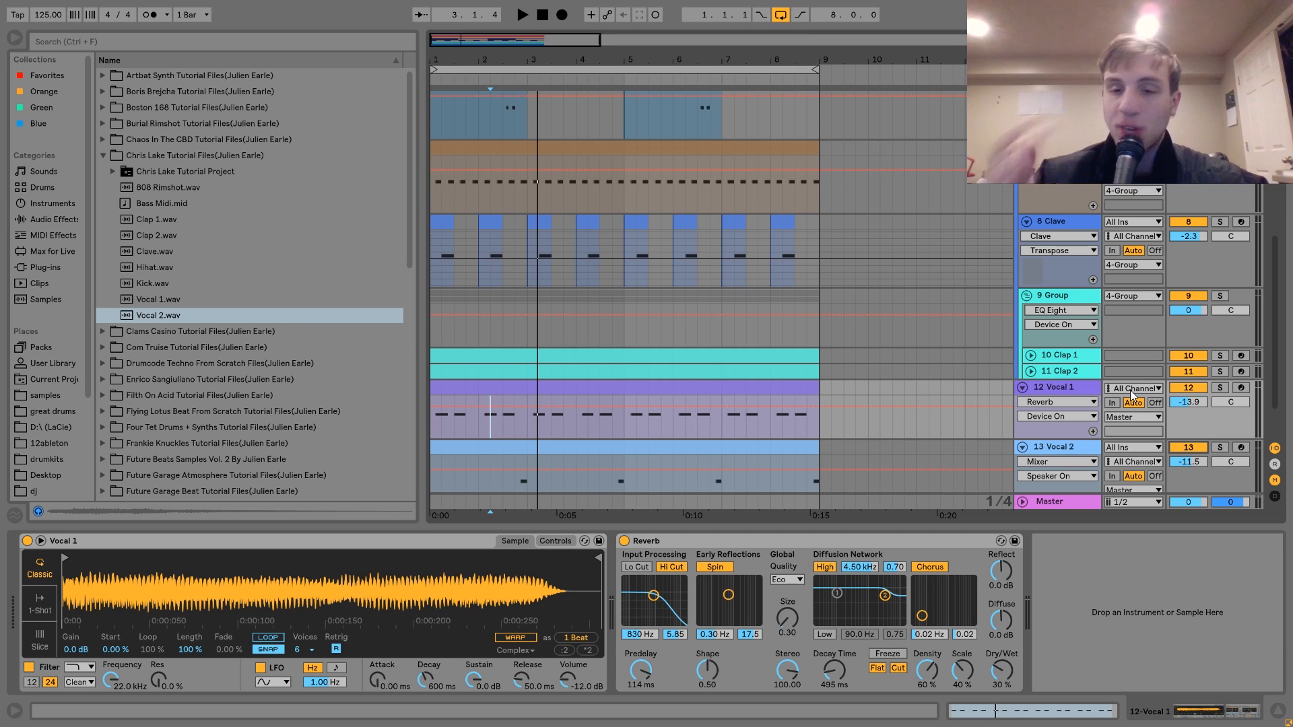
click(1065, 448)
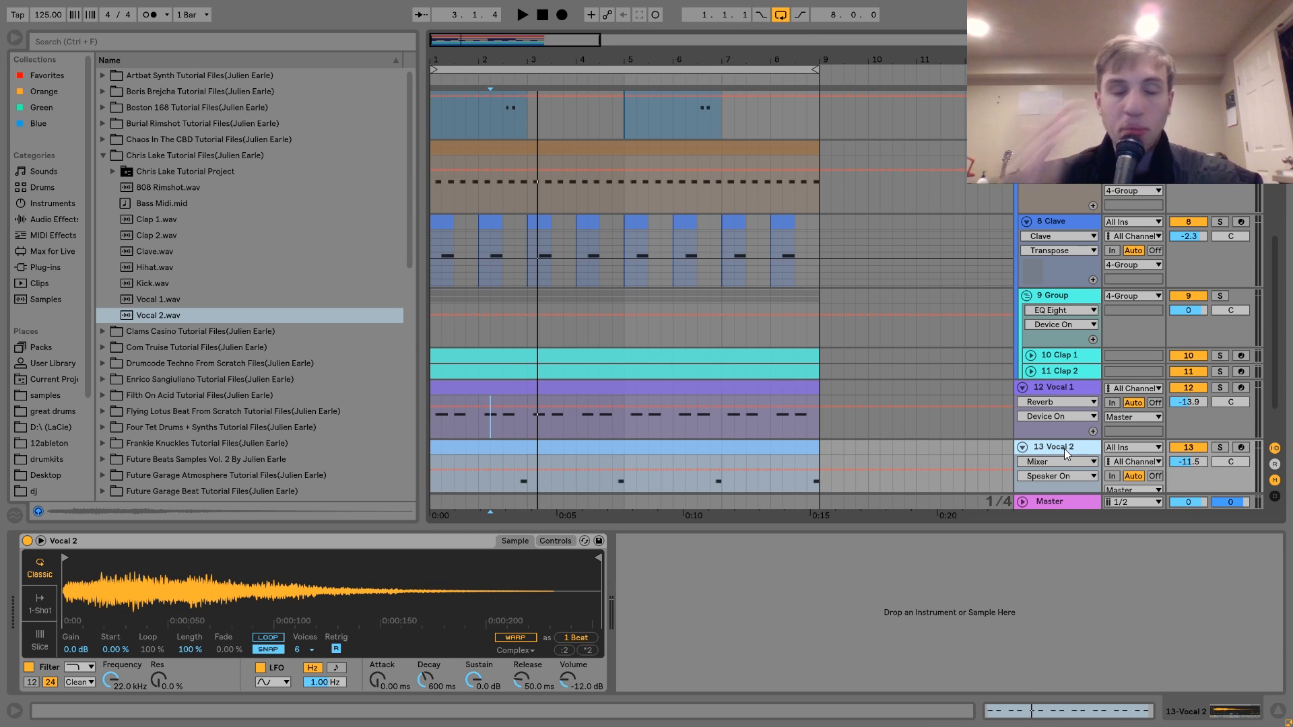